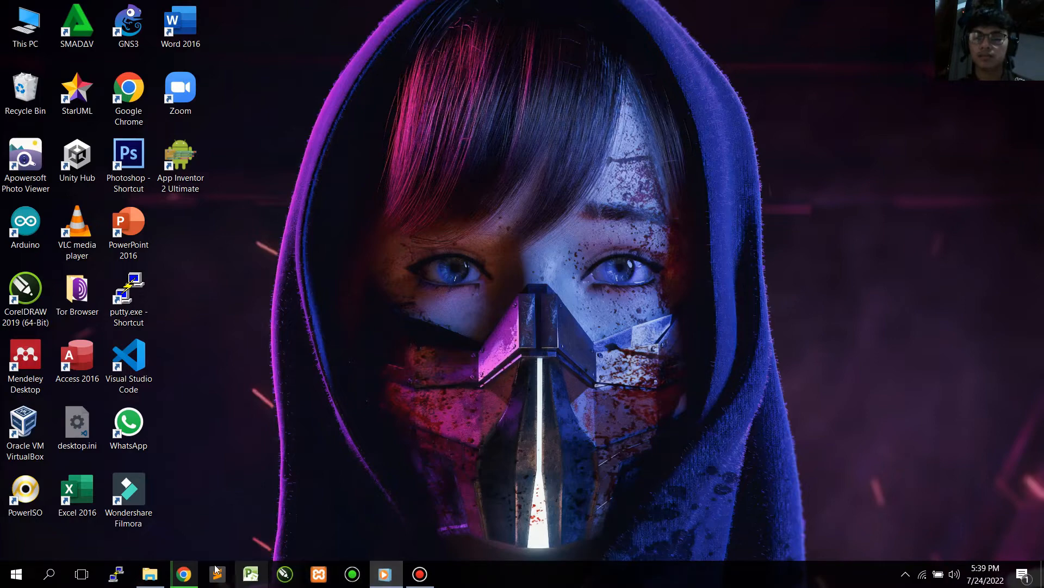
# - Open mikrotik.com in a new Chrome tab, close the older MikroTik tab, and go to the site's Software downloads page
pyautogui.click(184, 574)
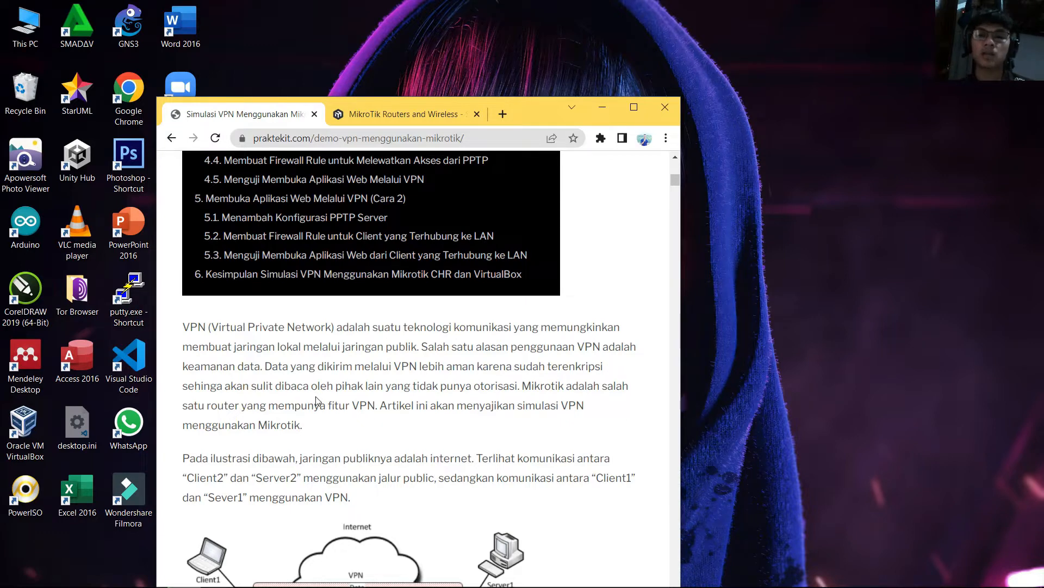
pyautogui.press('super+d')
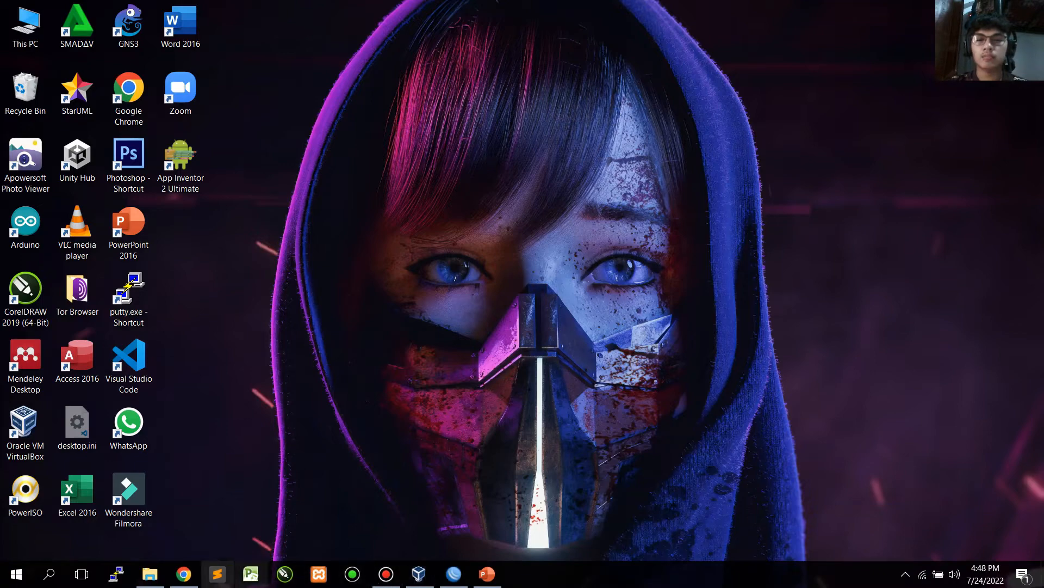
pyautogui.click(184, 574)
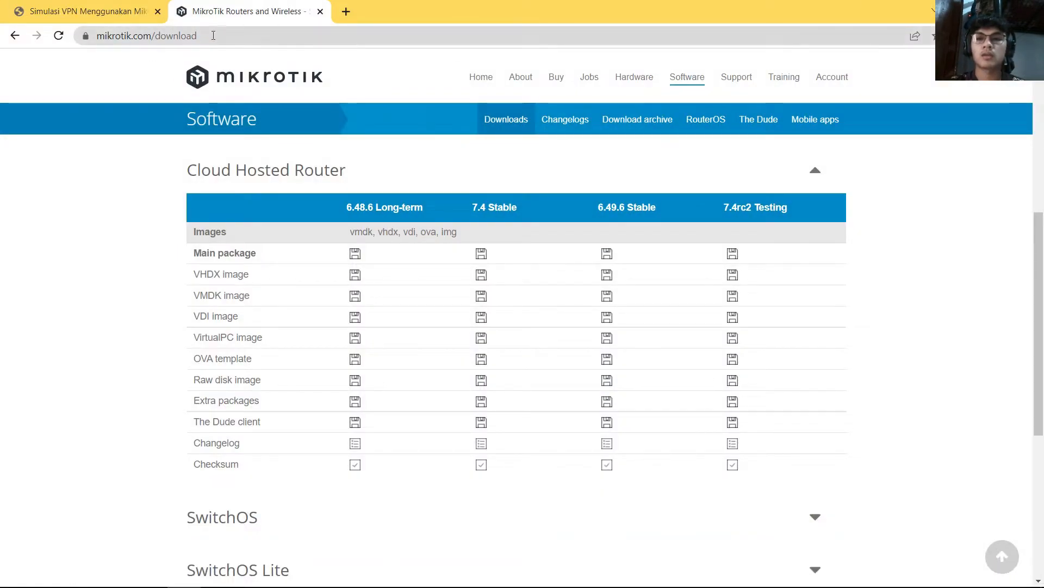
pyautogui.click(349, 12)
pyautogui.click(365, 35)
pyautogui.write('mikrotik.com')
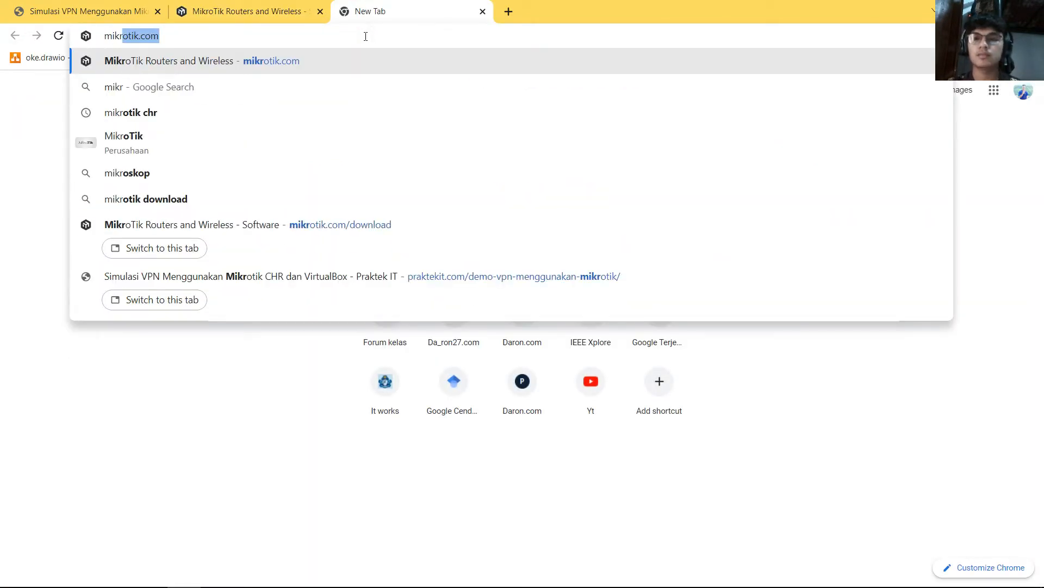
pyautogui.press('Return')
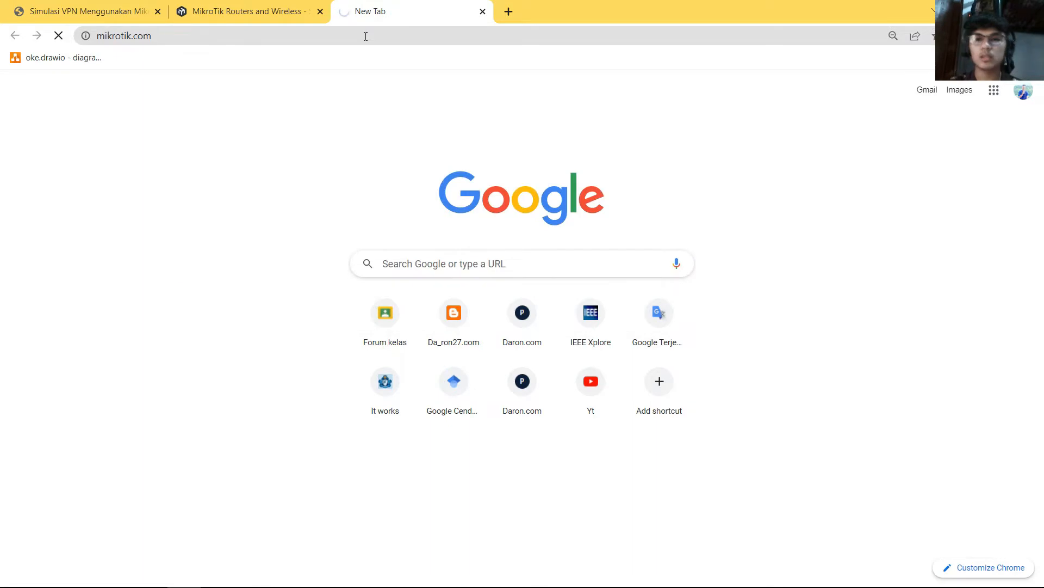
pyautogui.click(319, 12)
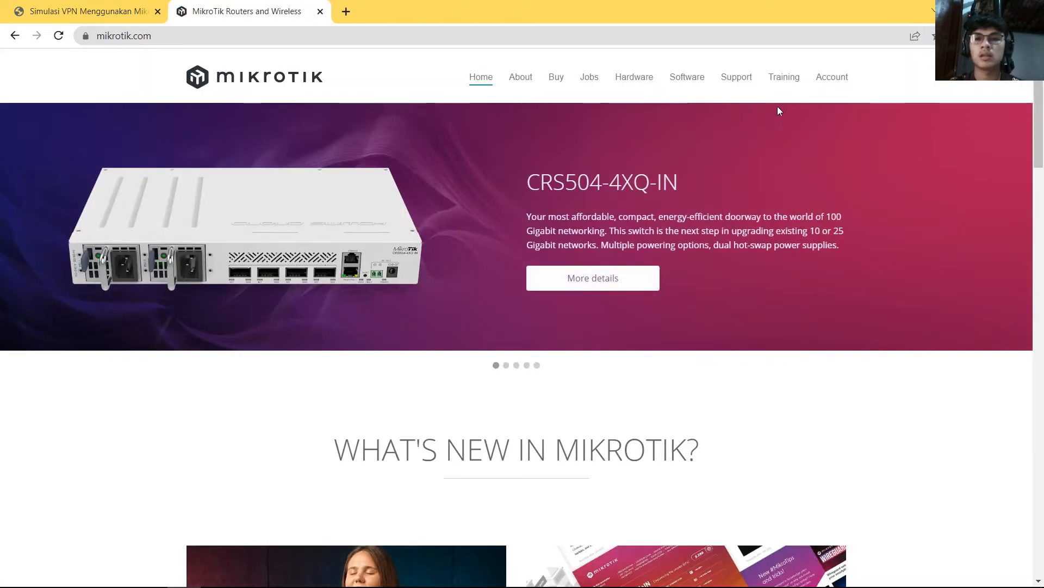
pyautogui.click(685, 80)
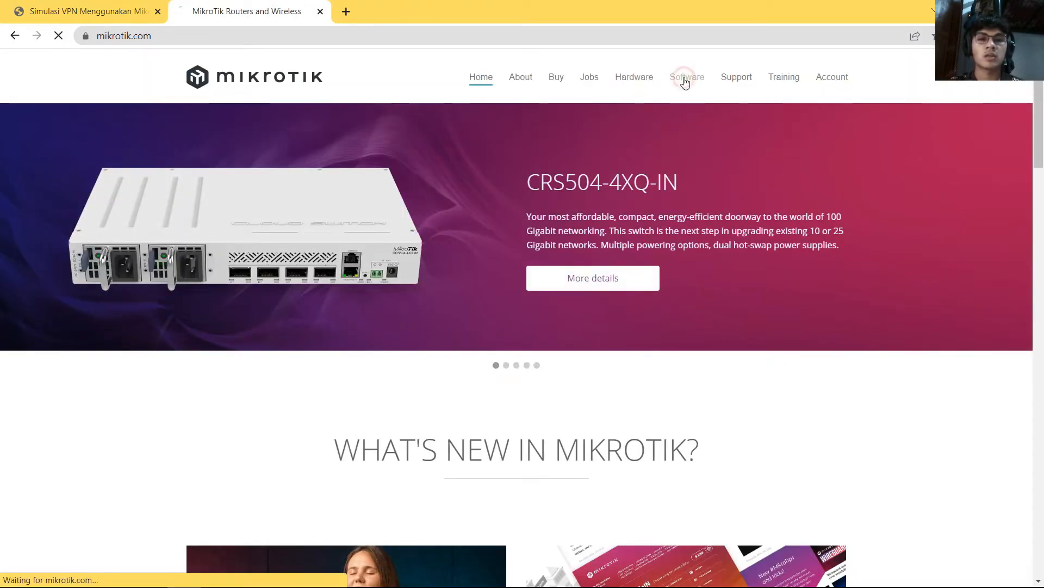
# - Start downloading the Cloud Hosted Router VMDK image in version 6.49.6 Stable, and pause the download
pyautogui.scroll(-6, 384, 300)
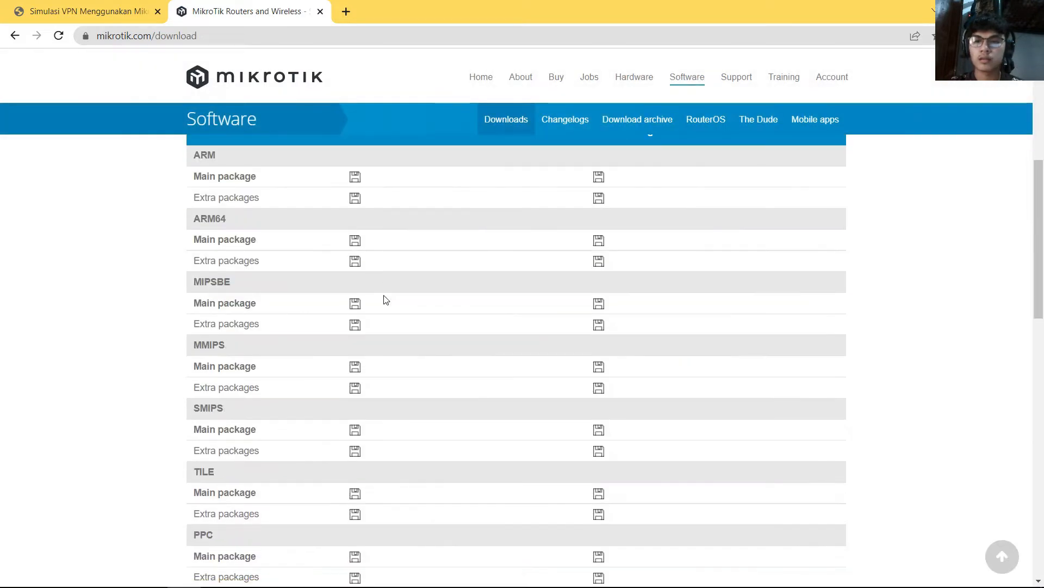
pyautogui.scroll(-10, 384, 300)
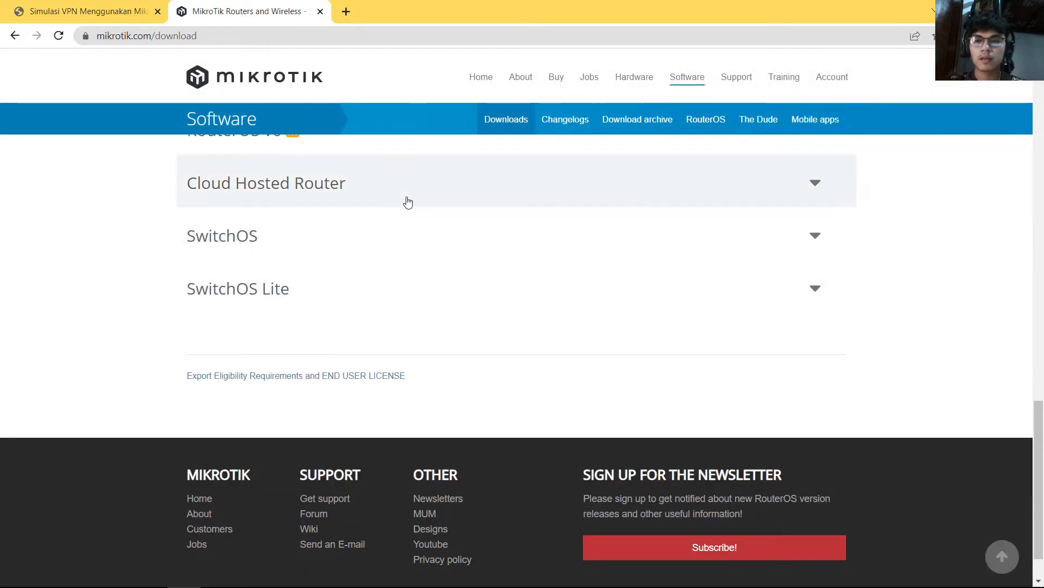
pyautogui.click(408, 202)
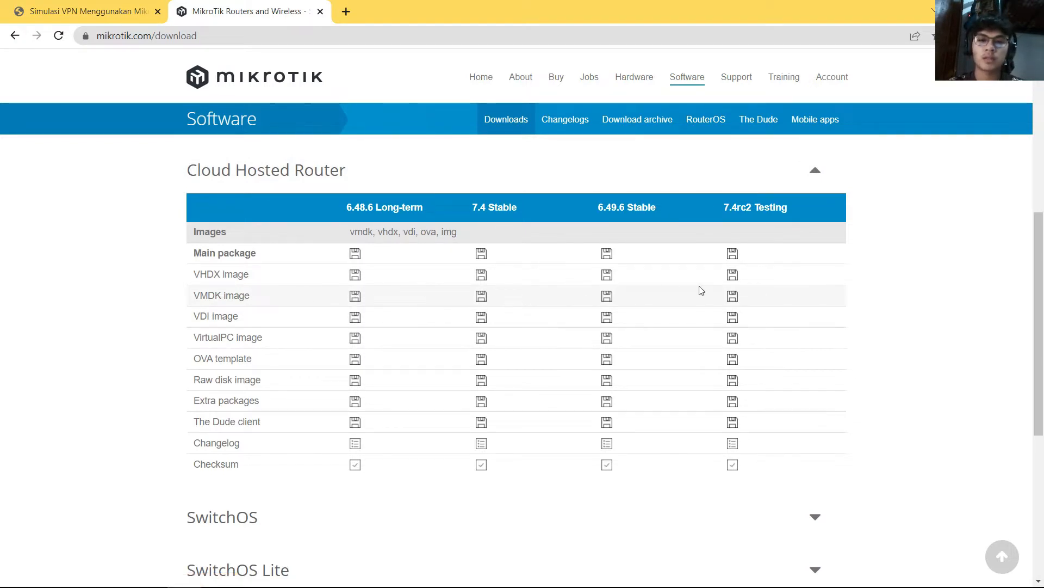
pyautogui.click(604, 295)
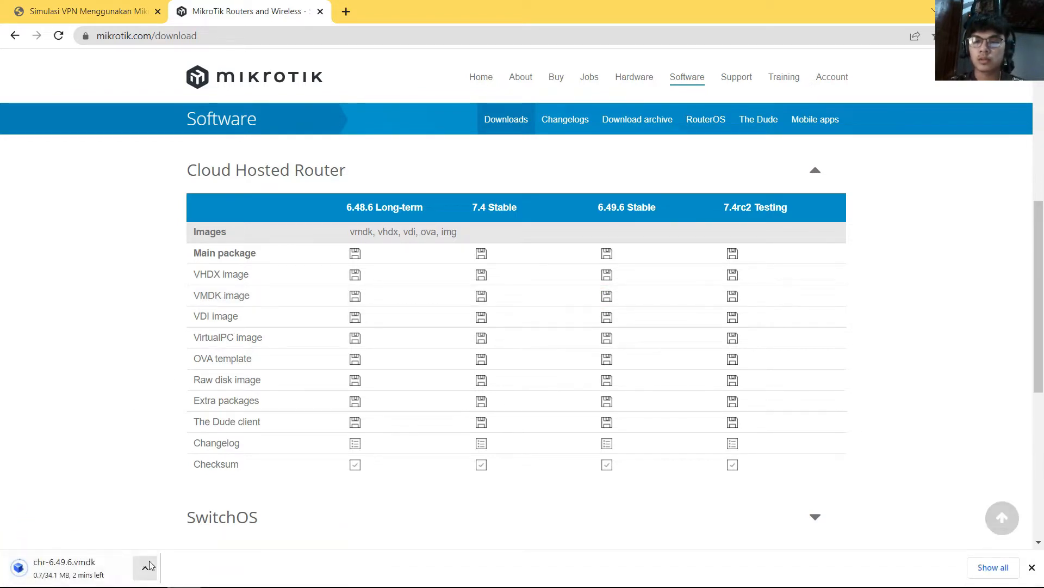
pyautogui.click(149, 565)
pyautogui.click(166, 508)
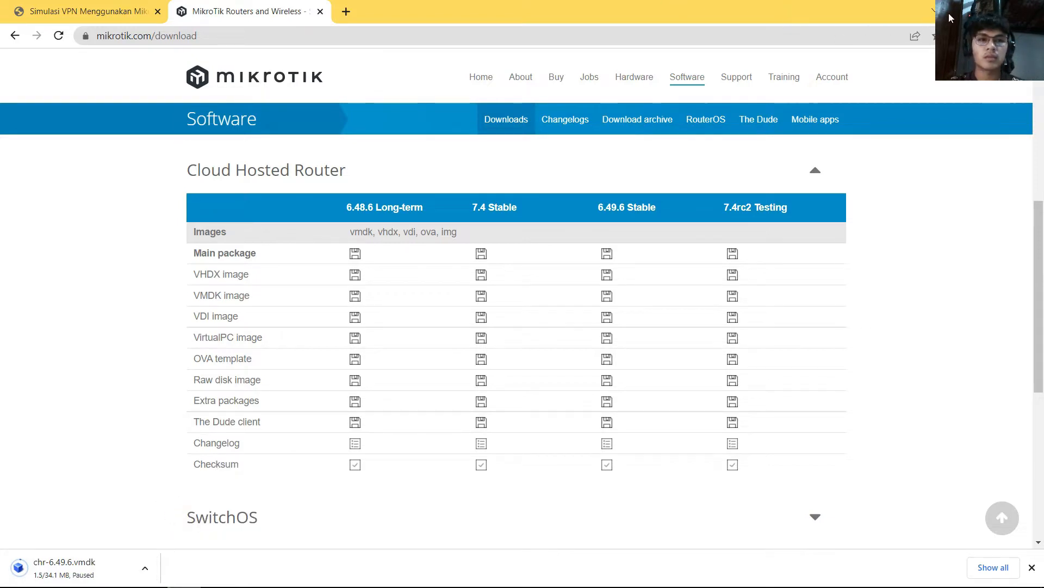
# - Minimize the browser and bring up VirtualBox Manager beside the PowerPoint network topology slide
pyautogui.doubleClick(915, 11)
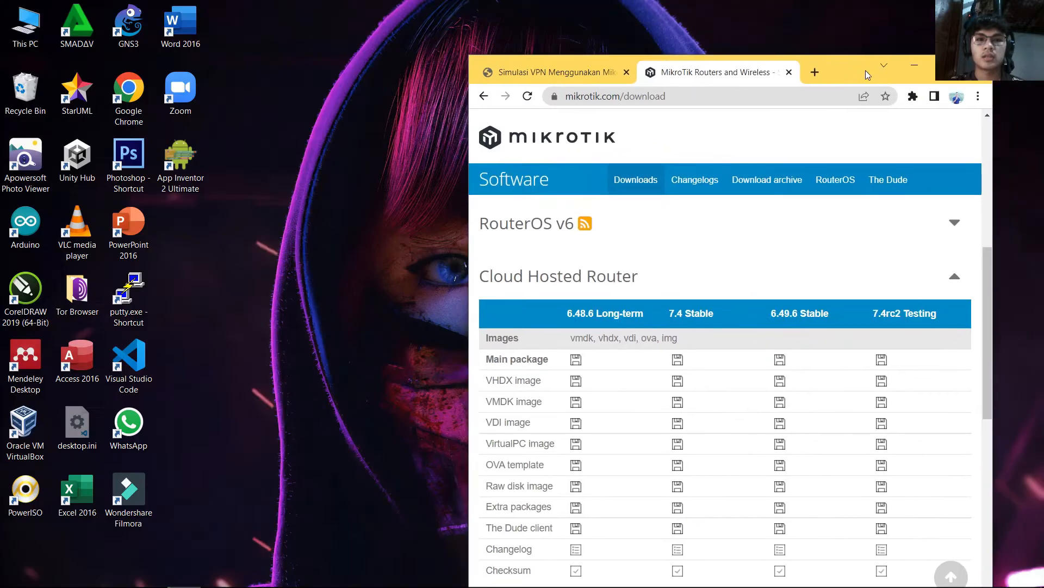
pyautogui.click(547, 72)
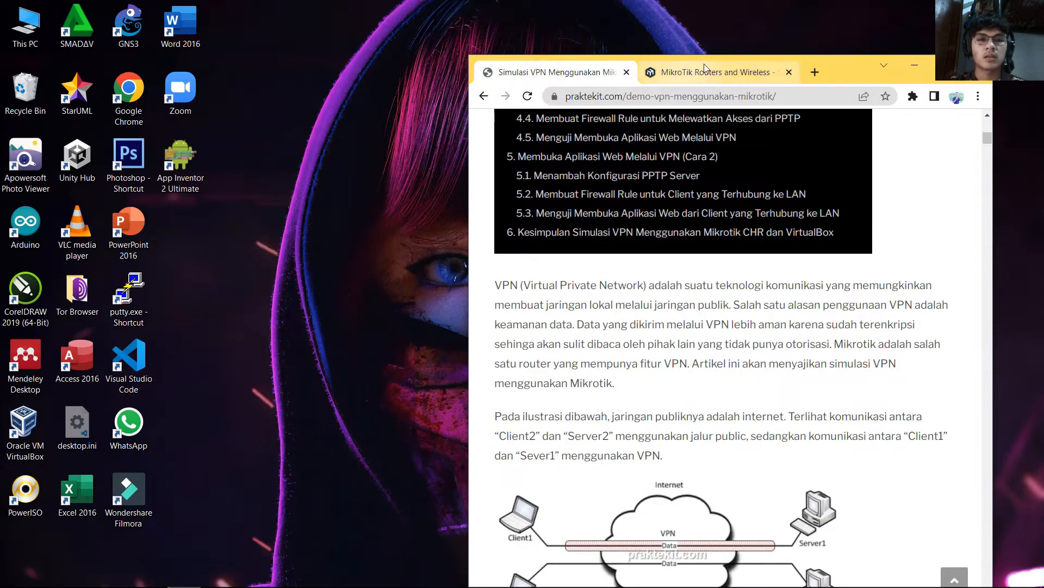
pyautogui.click(914, 65)
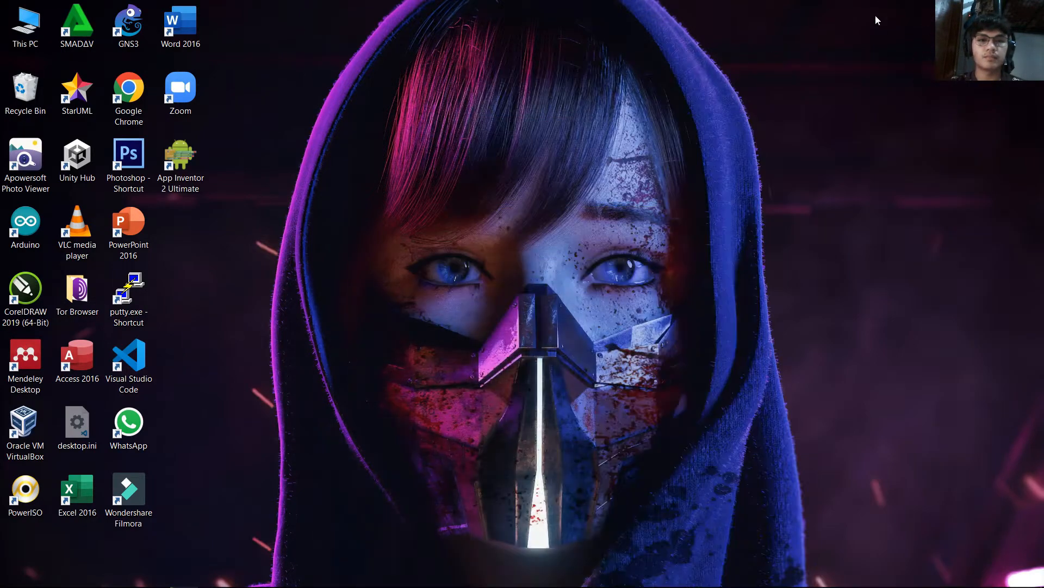
pyautogui.click(419, 573)
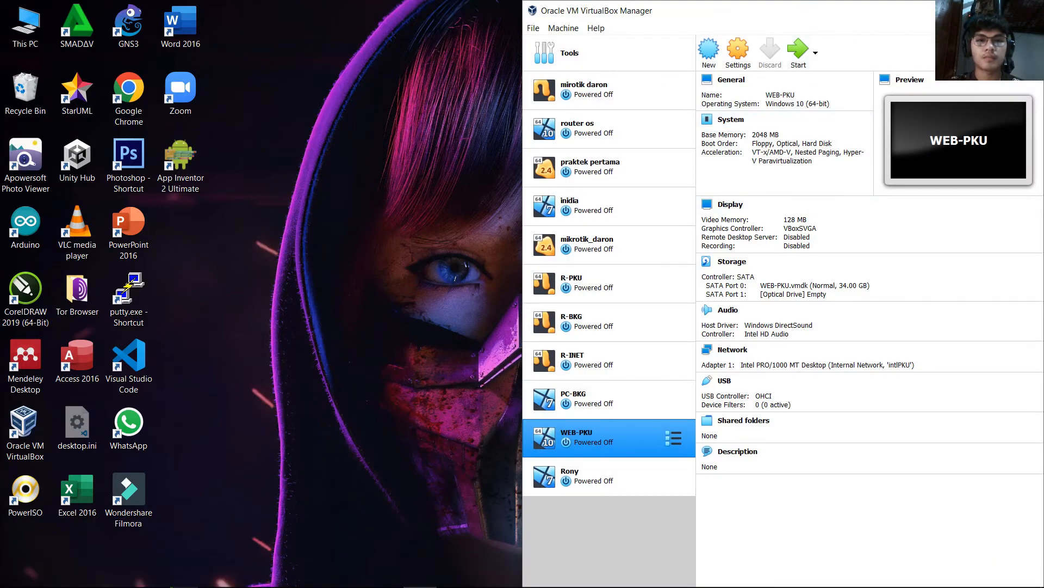
pyautogui.click(490, 576)
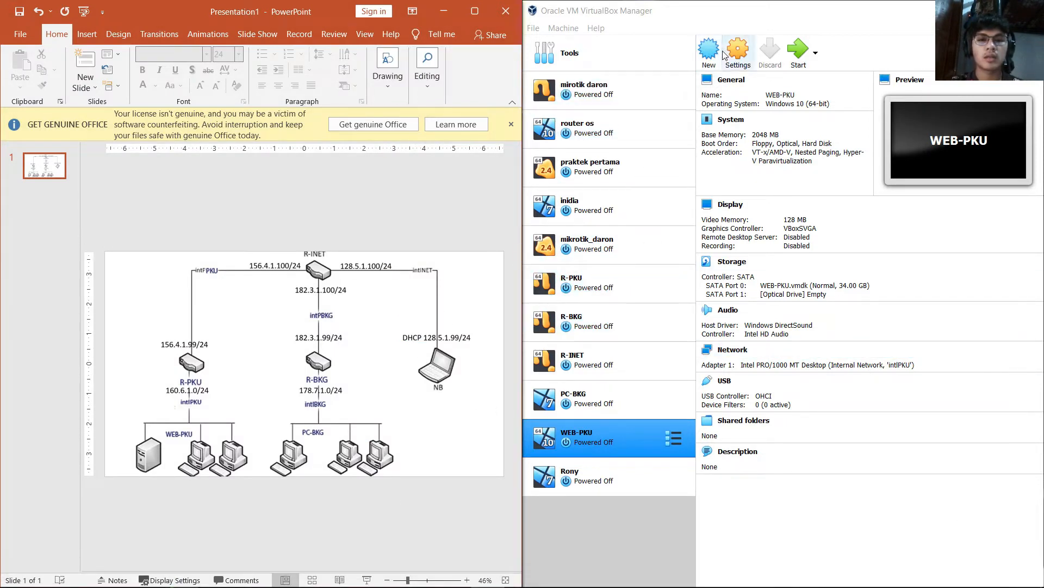
# - View the name and operating system form for a new virtual machine, and close it without creating one
pyautogui.click(710, 55)
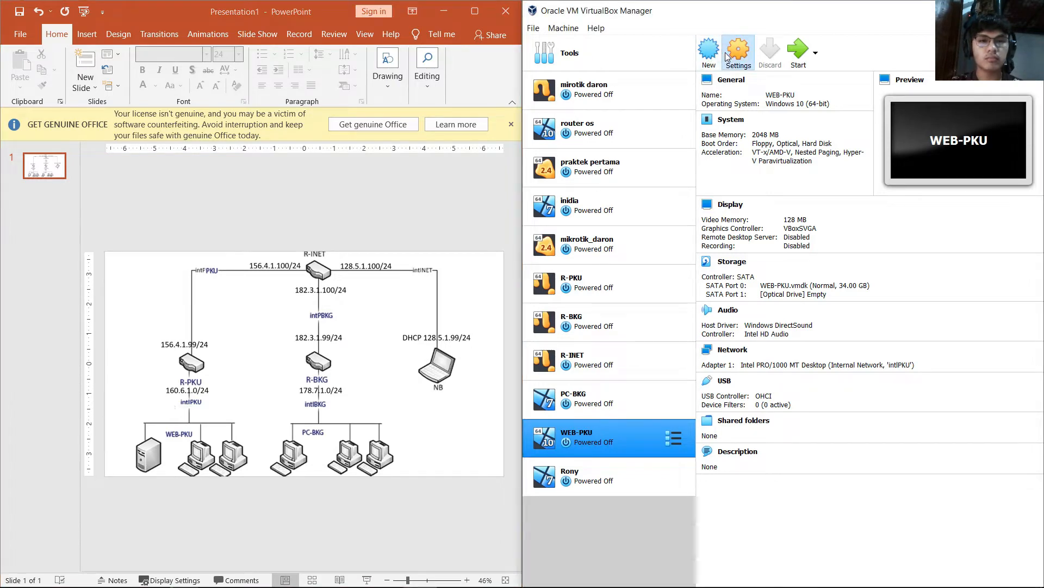
pyautogui.click(739, 50)
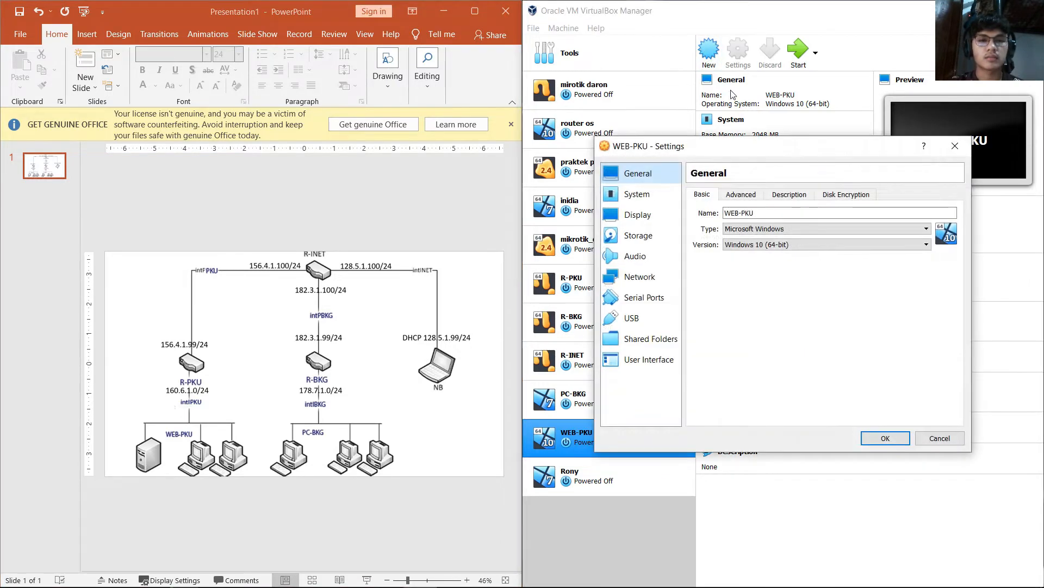
pyautogui.click(955, 148)
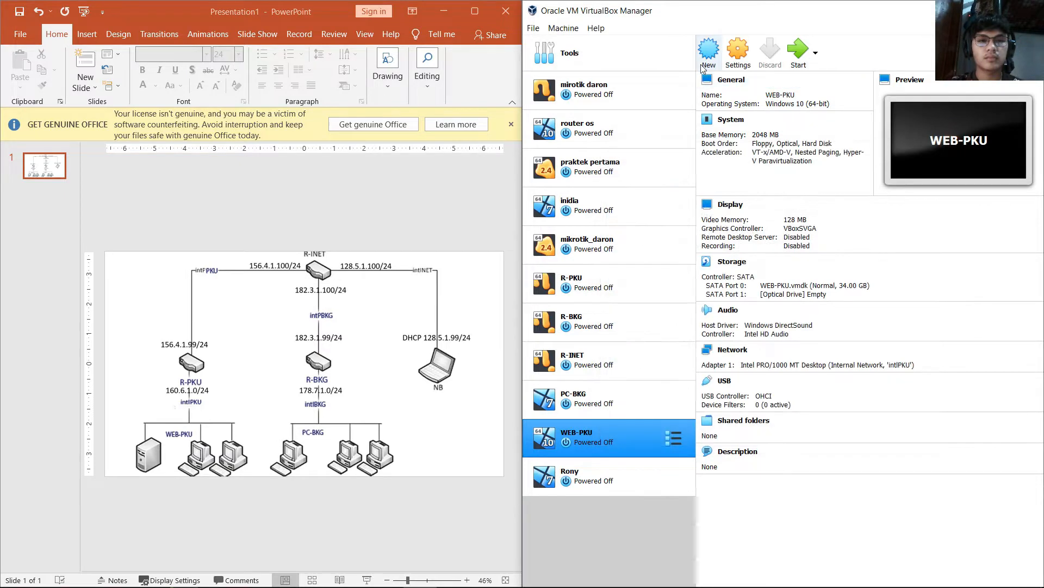
pyautogui.click(704, 64)
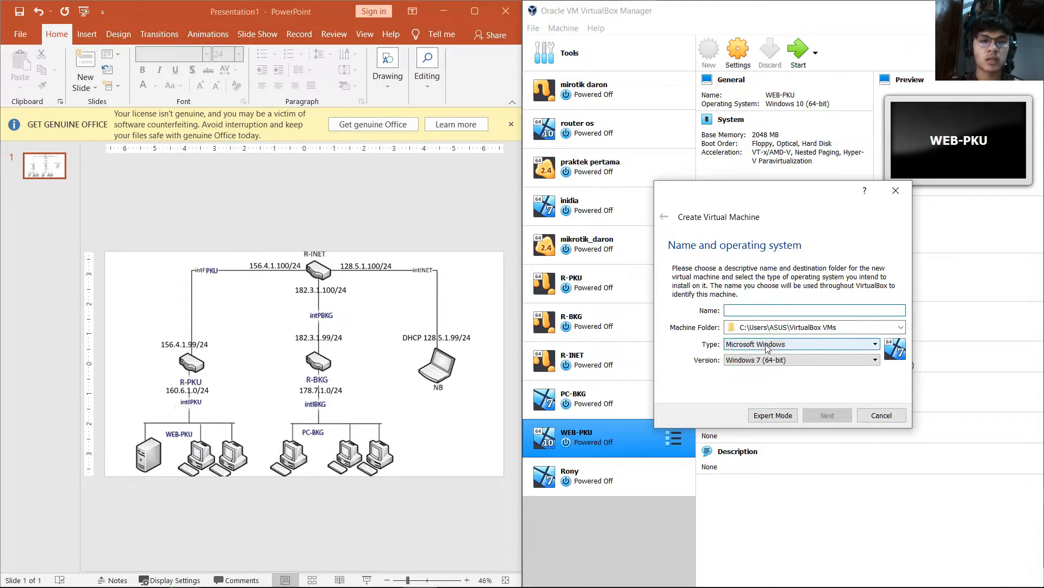
pyautogui.click(896, 191)
# - Compare the network adapters of the R-PKU, R-BKG and R-INET virtual machines with the topology diagram
pyautogui.click(599, 294)
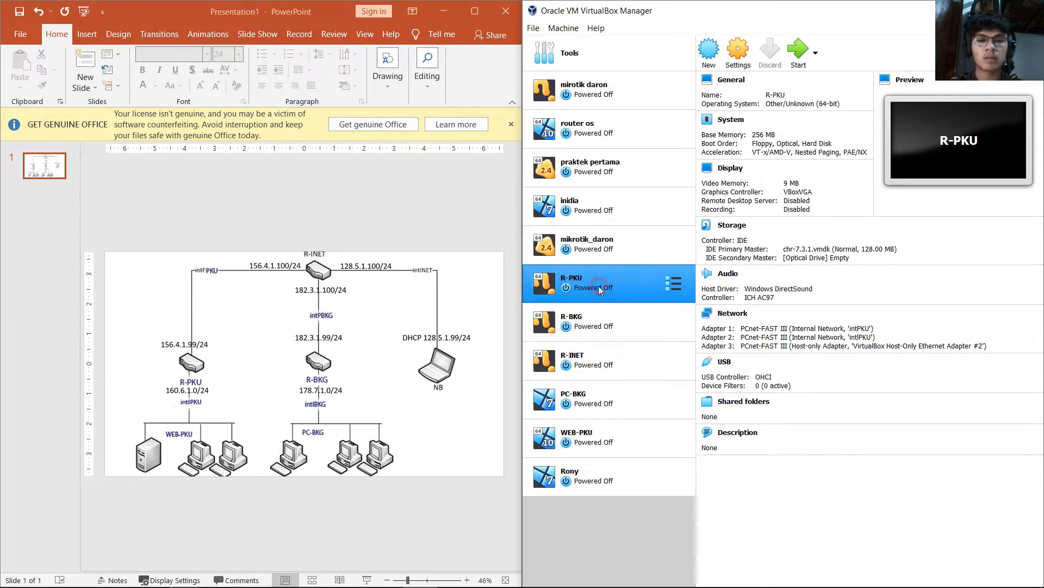
pyautogui.click(199, 392)
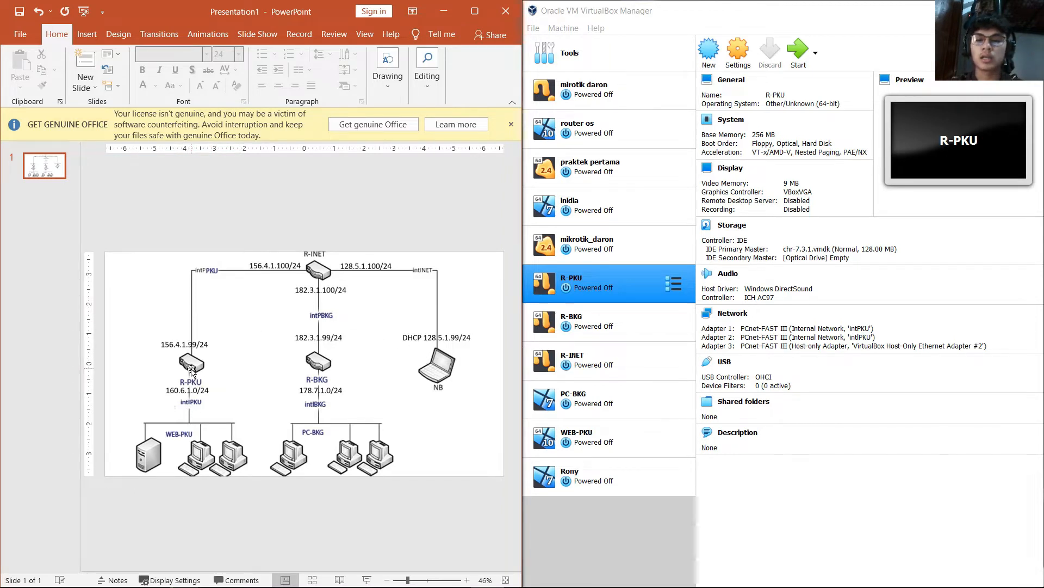
pyautogui.click(590, 327)
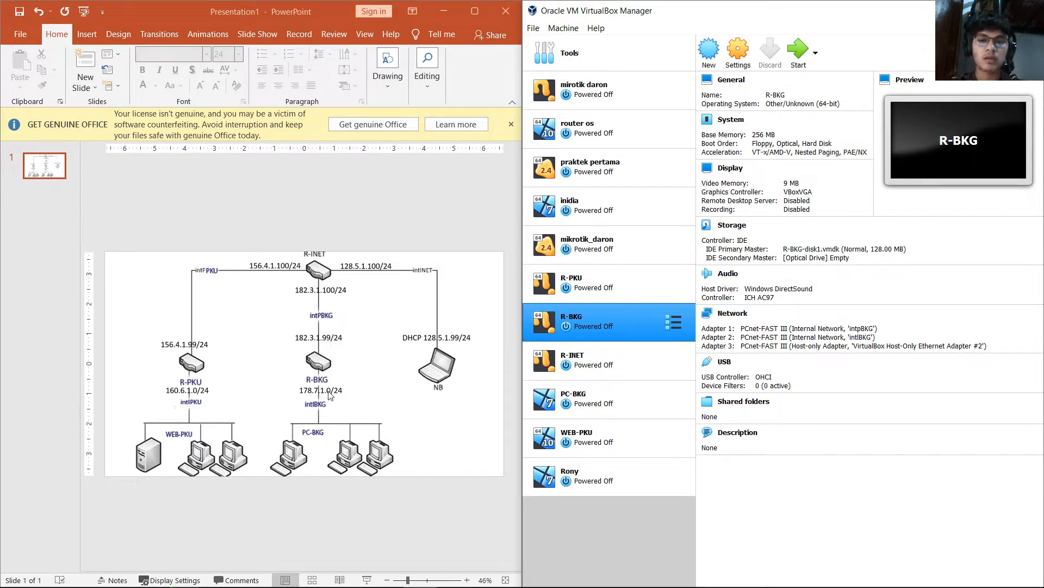
pyautogui.click(571, 365)
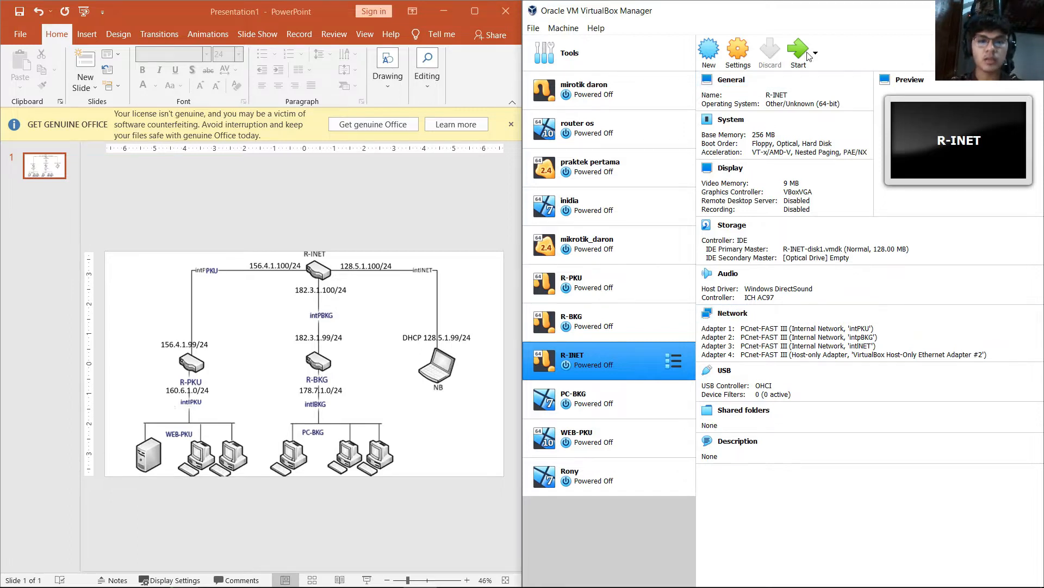
# - Switch to WinBox and move its window lower, over the PowerPoint slide and beside the virtual machine list
pyautogui.moveTo(369, 575)
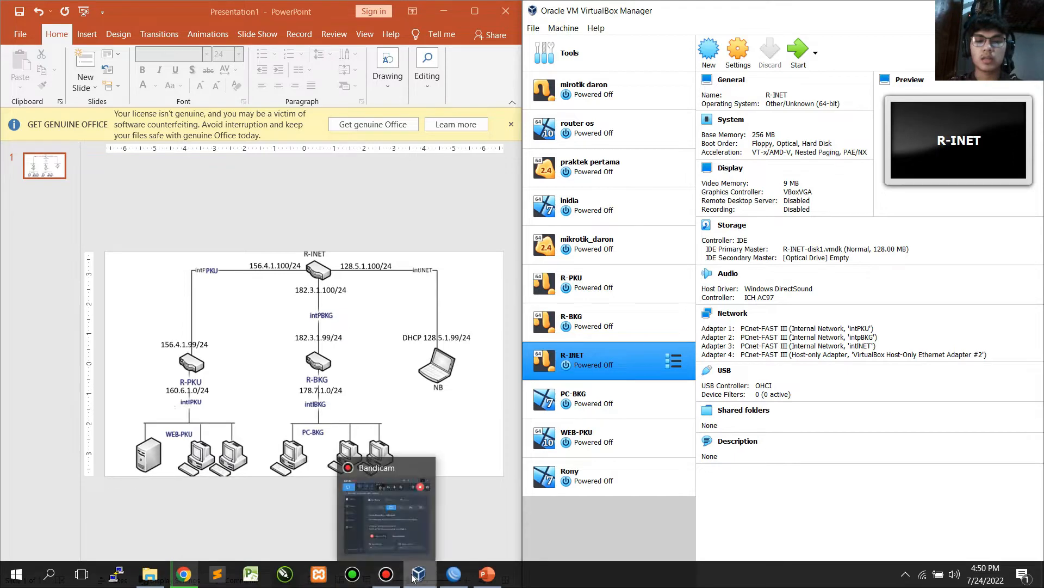
pyautogui.moveTo(419, 577)
pyautogui.click(454, 574)
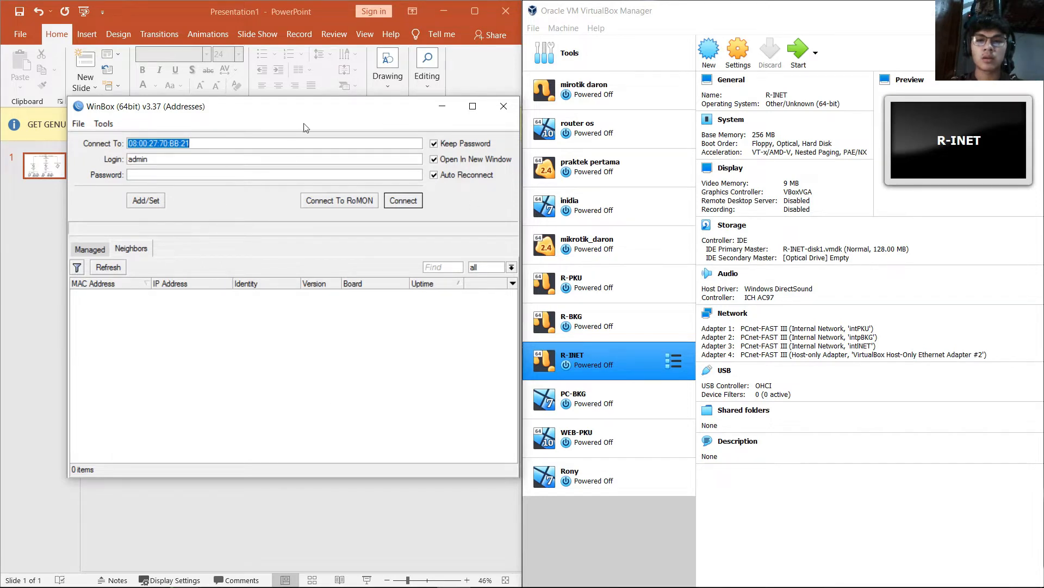
pyautogui.moveTo(329, 110); pyautogui.dragTo(286, 217)
# - Start the R-PKU virtual machine alone and minimize its console window
pyautogui.keyDown('ctrl'); pyautogui.click(579, 293); pyautogui.keyUp('ctrl')
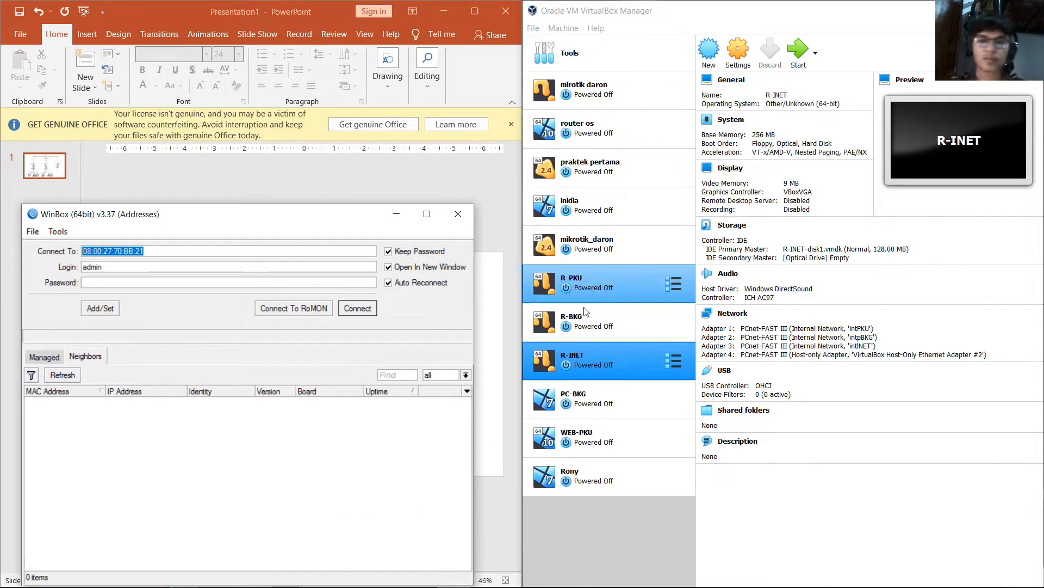
pyautogui.keyDown('ctrl'); pyautogui.click(582, 301); pyautogui.keyUp('ctrl')
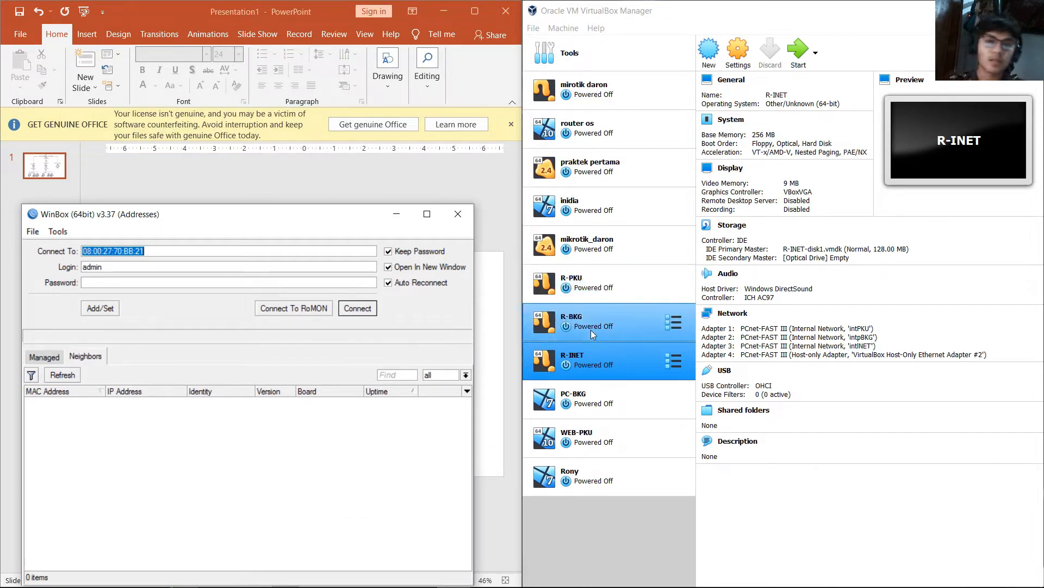
pyautogui.click(577, 281)
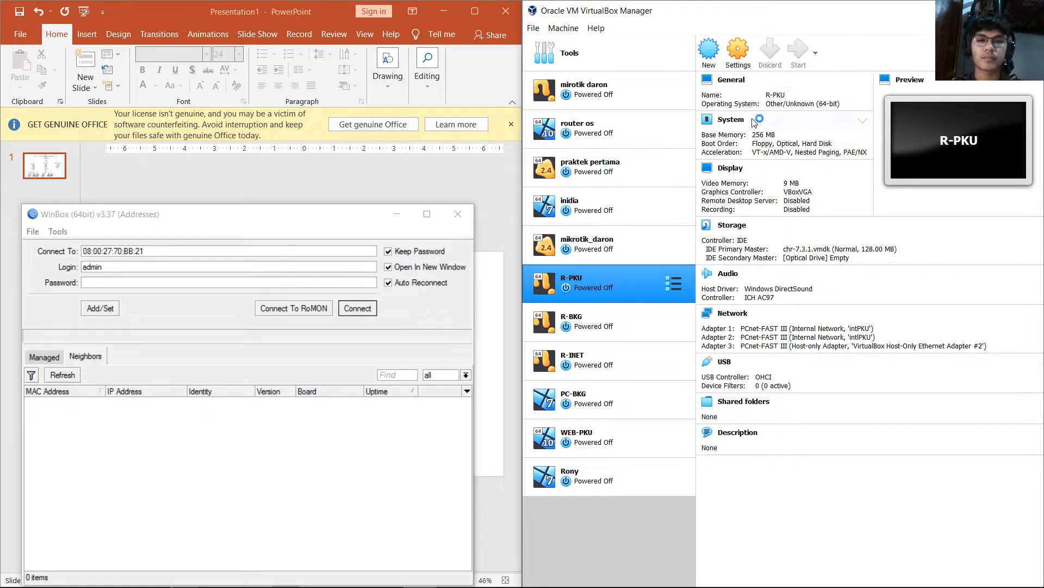
pyautogui.doubleClick(619, 300)
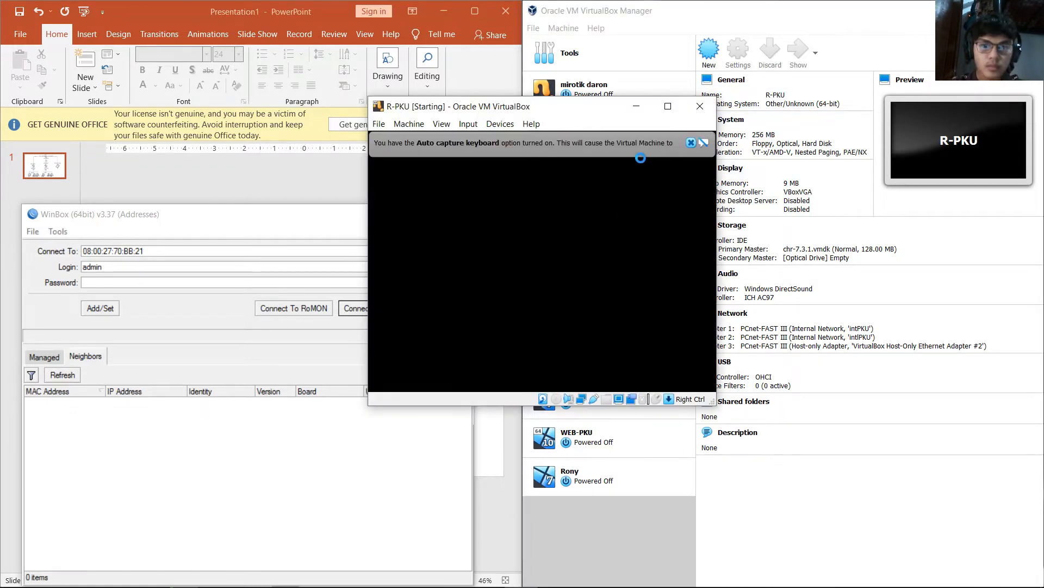
pyautogui.click(636, 107)
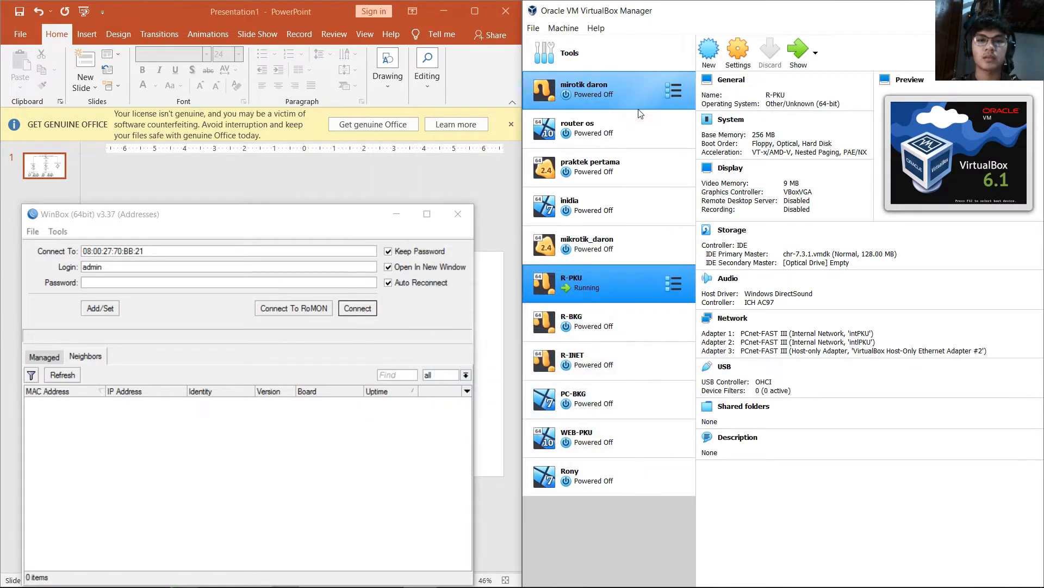
# - Refresh the WinBox neighbor list and connect to the R-PKU router with the login admin
pyautogui.click(58, 376)
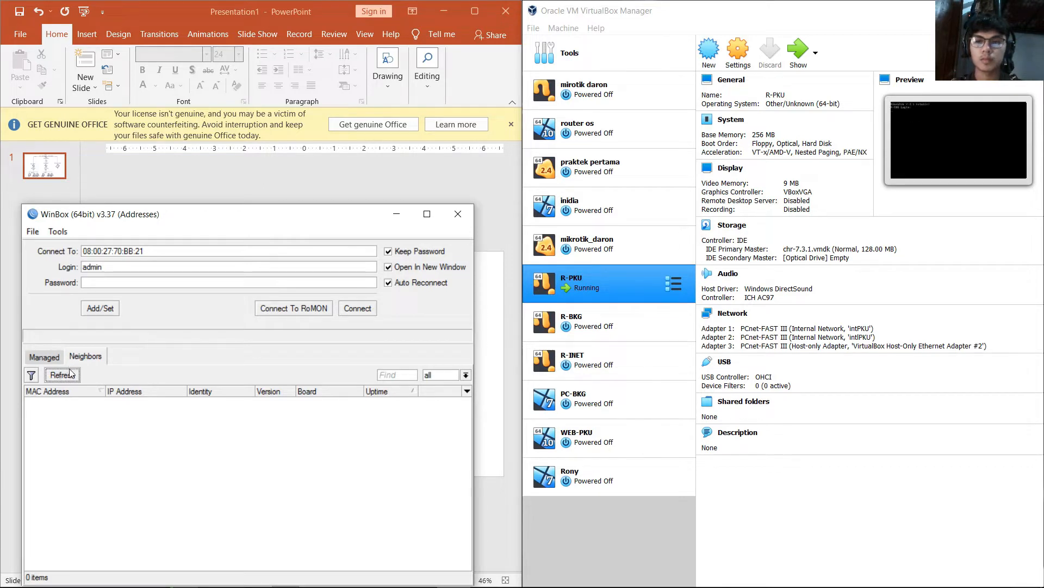
pyautogui.click(70, 377)
pyautogui.click(200, 406)
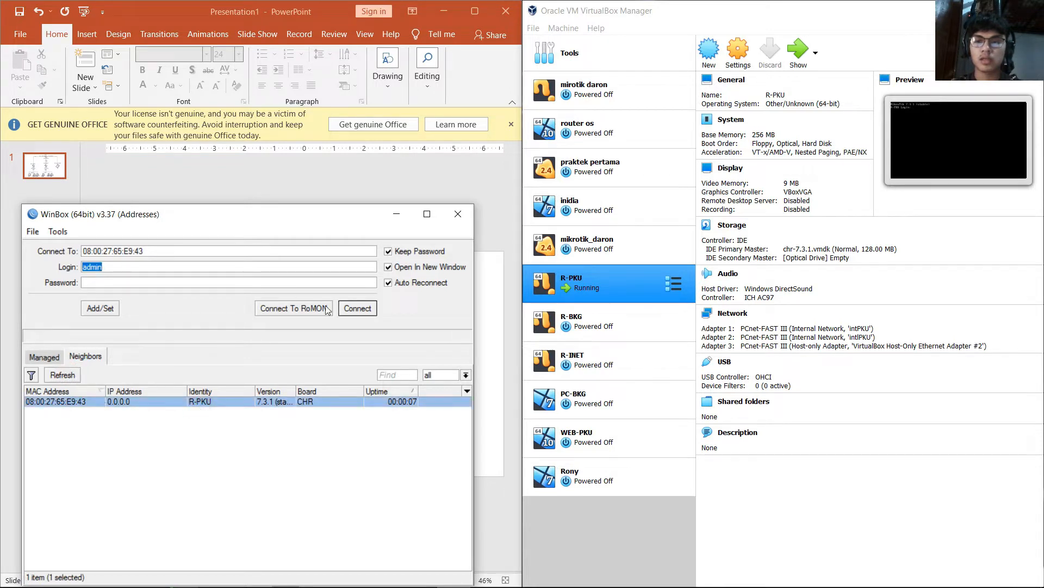
pyautogui.click(351, 308)
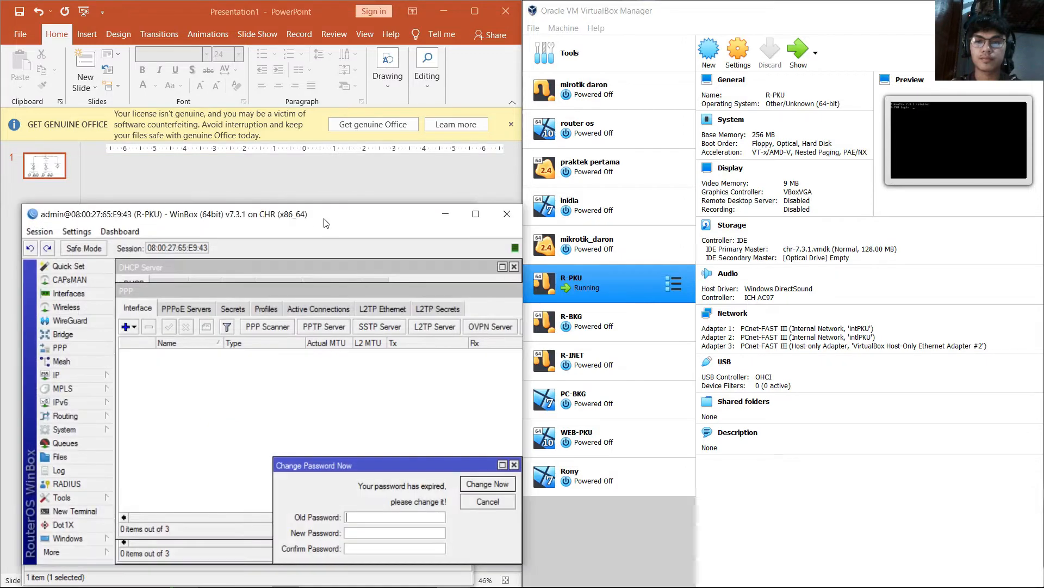
# - Place the R-PKU WinBox session beside the PowerPoint topology diagram and dismiss its password change request
pyautogui.moveTo(325, 214); pyautogui.dragTo(1041, 187)
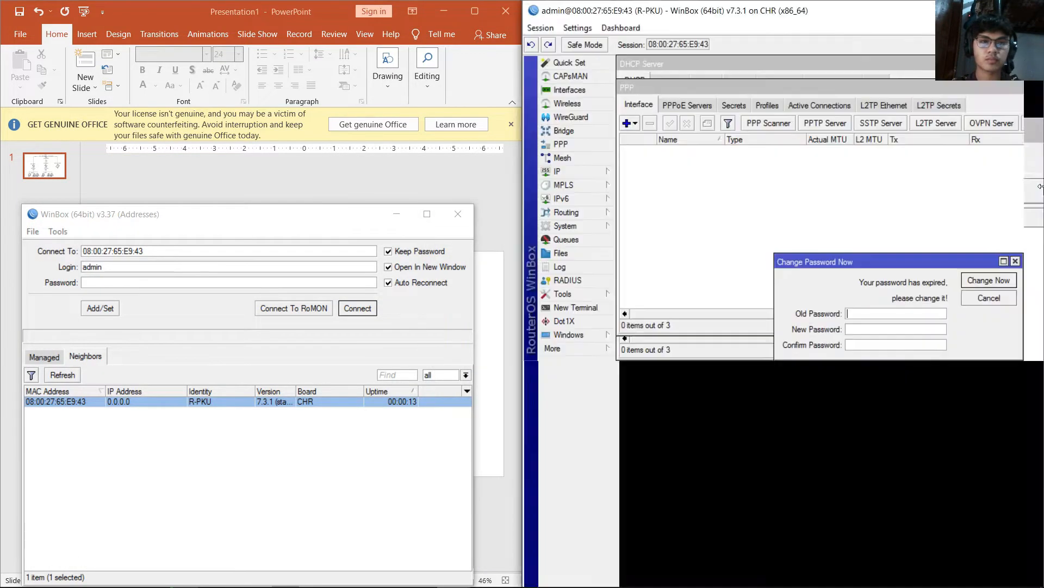
pyautogui.click(190, 278)
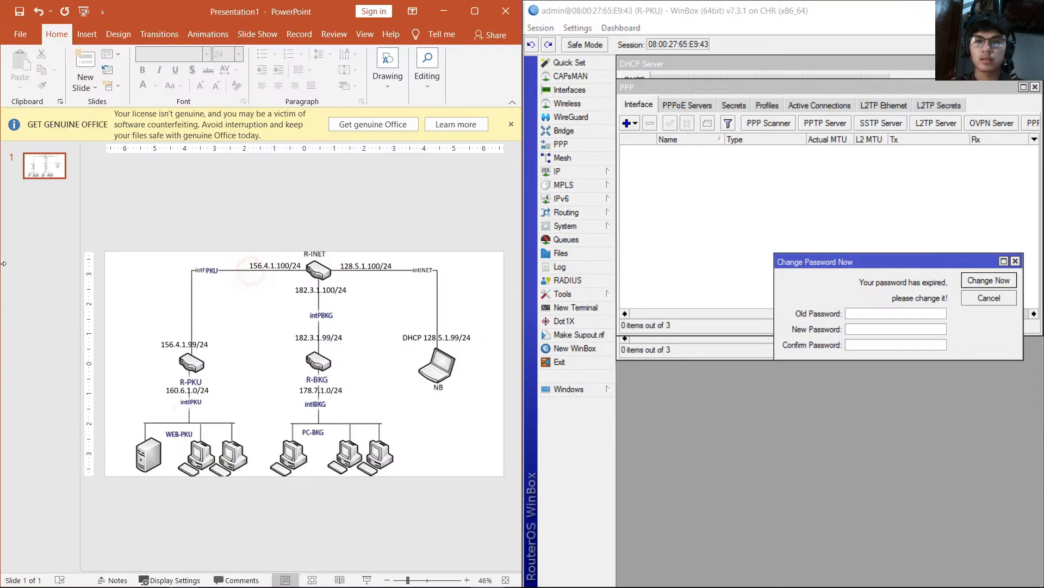
pyautogui.click(1015, 261)
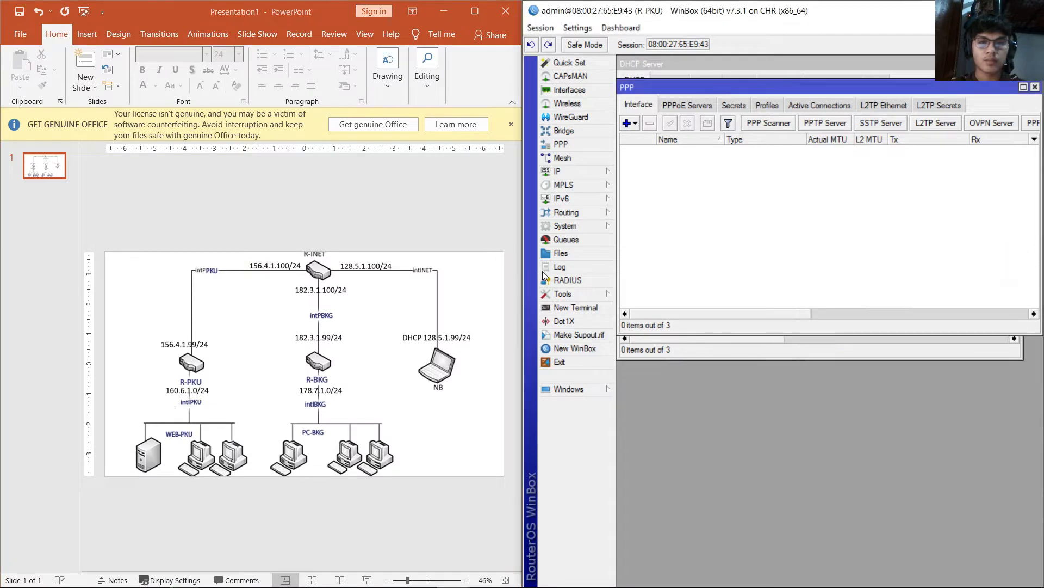
# - Compare the IP addresses and routes of the R-PKU router with the topology diagram
pyautogui.click(573, 175)
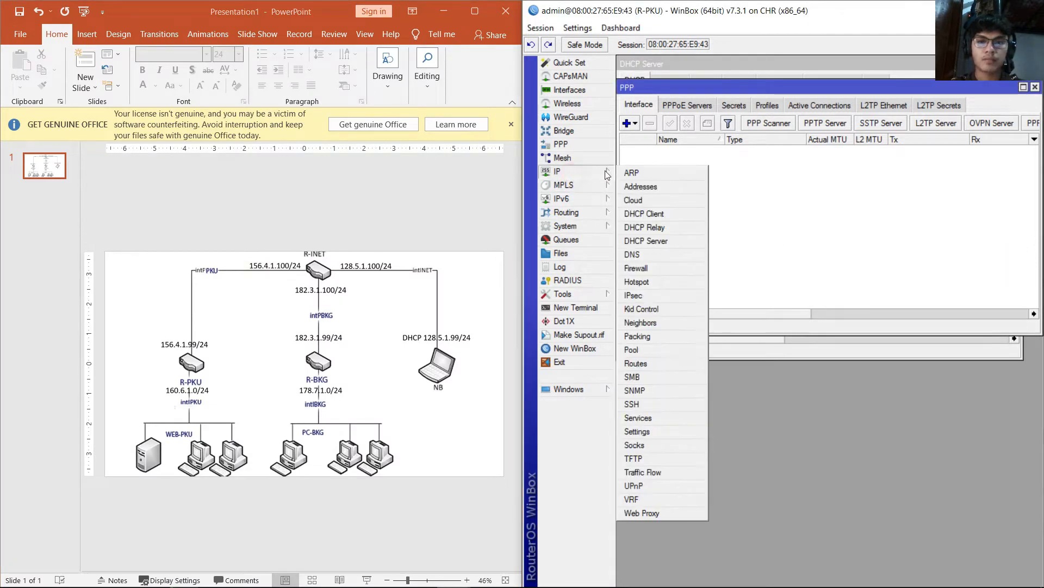
pyautogui.click(641, 187)
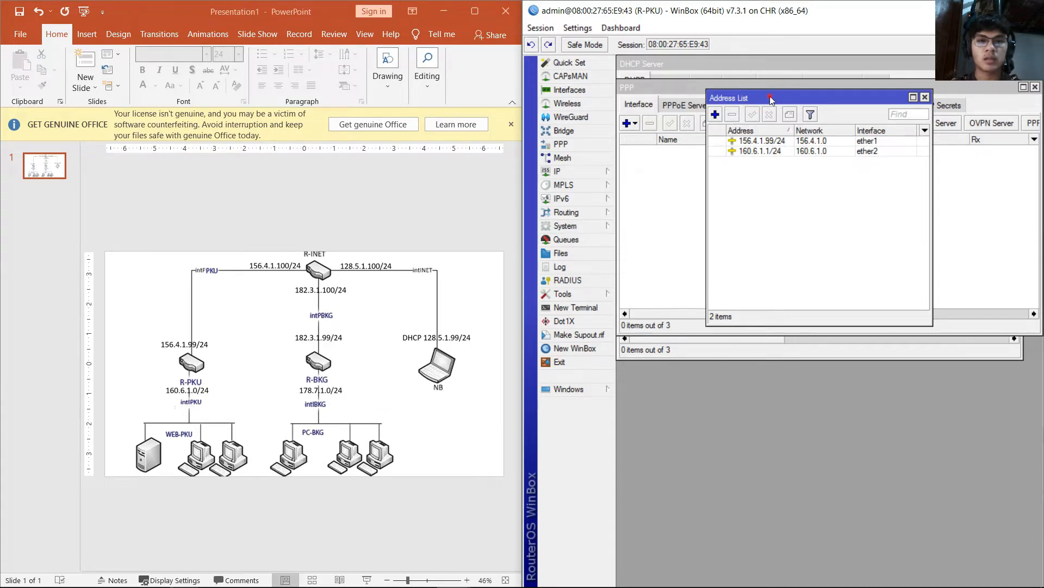
pyautogui.moveTo(761, 98); pyautogui.dragTo(765, 144)
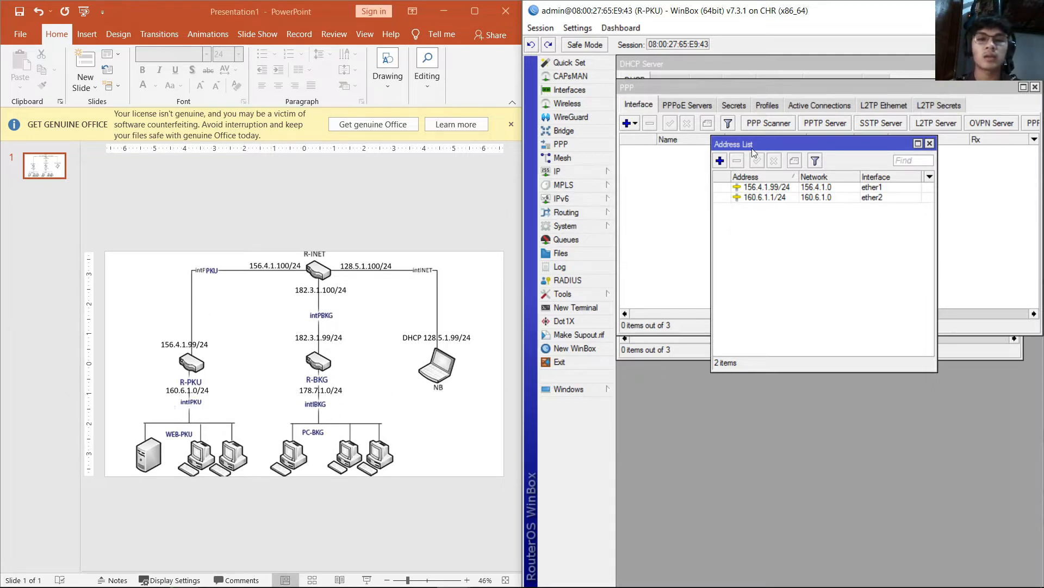
pyautogui.click(575, 172)
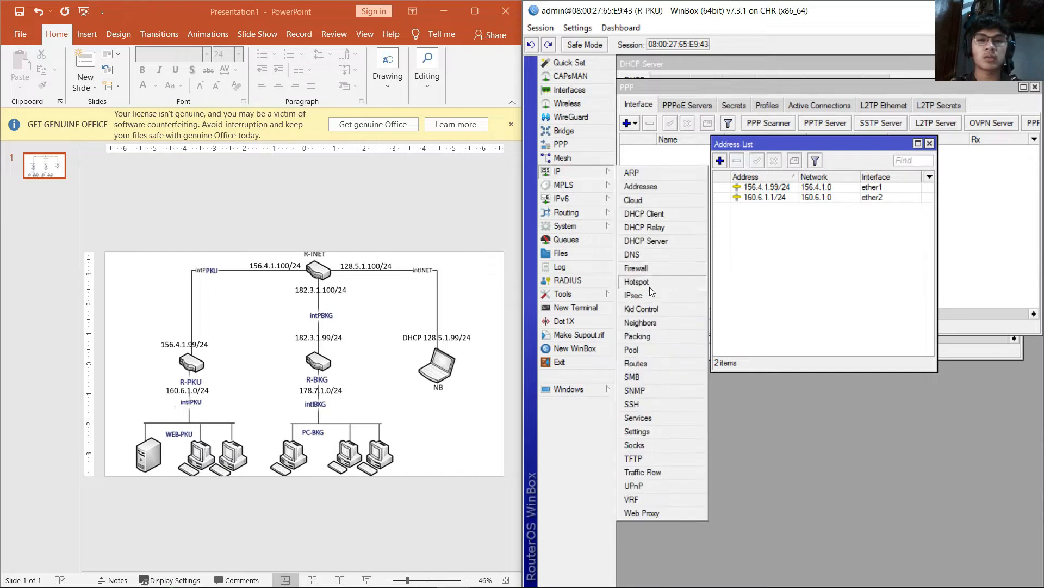
pyautogui.click(641, 363)
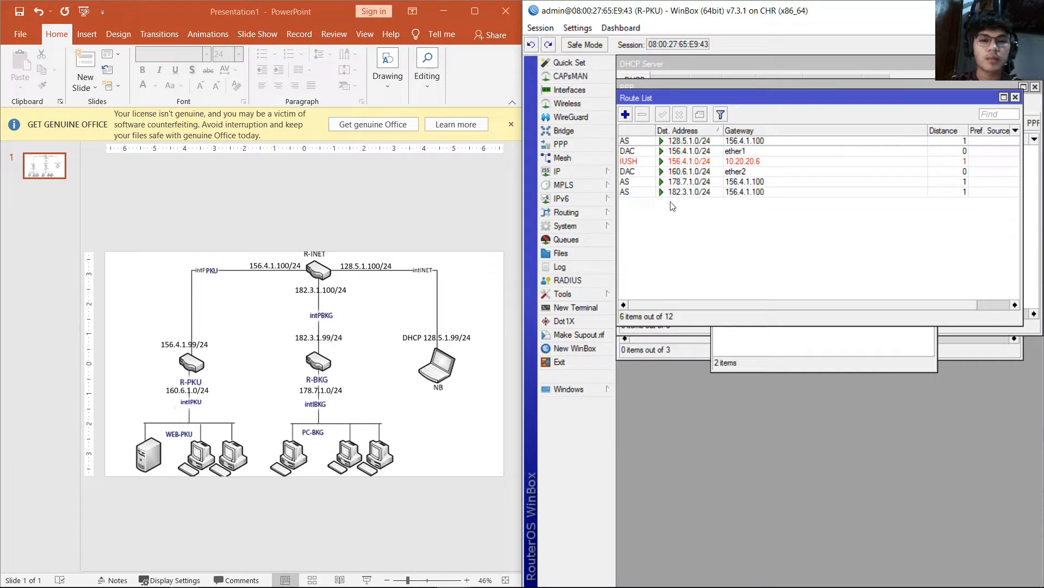
pyautogui.click(688, 142)
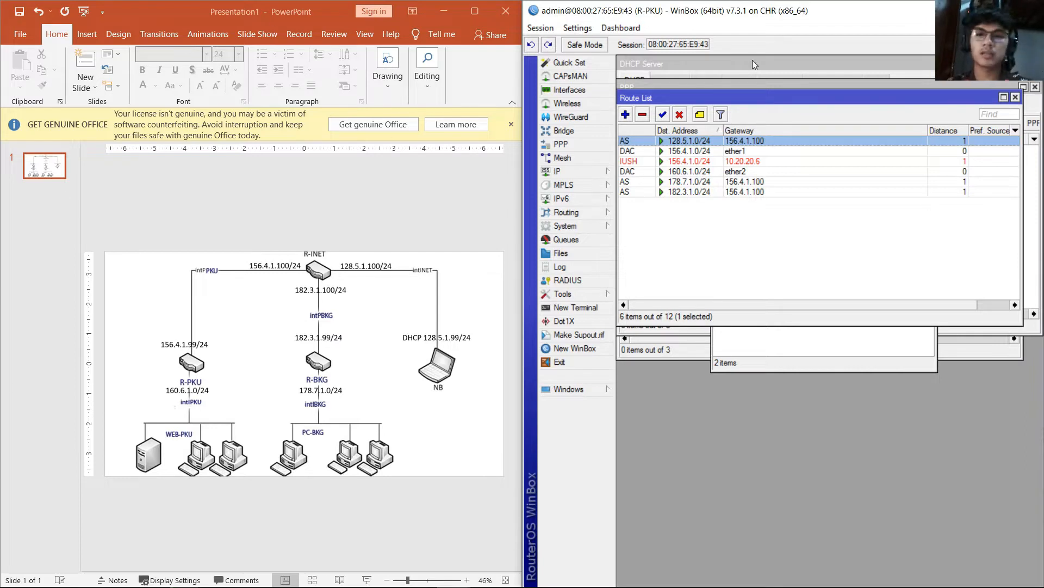
# - Switch to VirtualBox, start the R-INET virtual machine and minimize its console window
pyautogui.moveTo(387, 585)
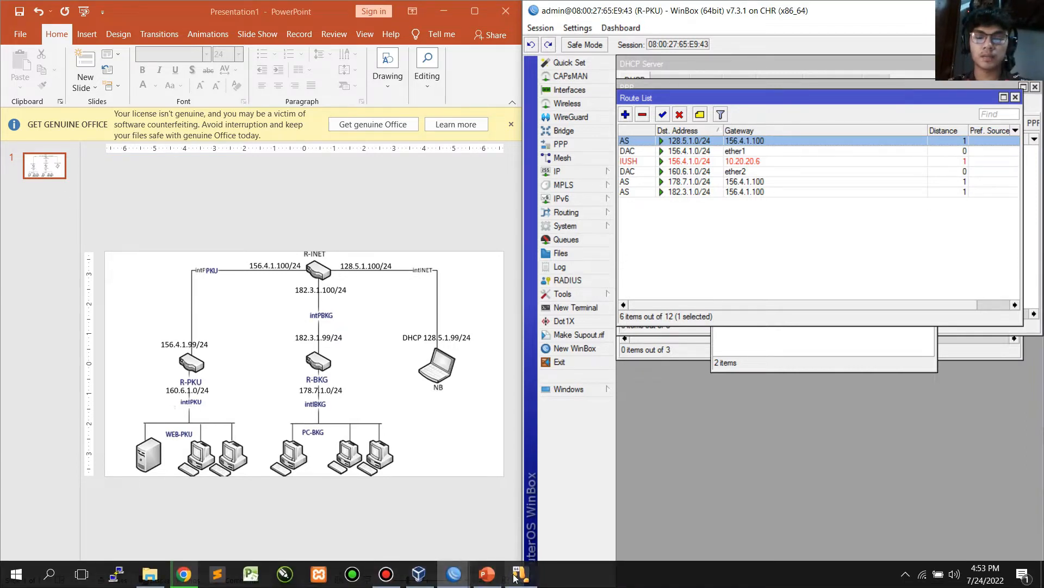
pyautogui.click(419, 574)
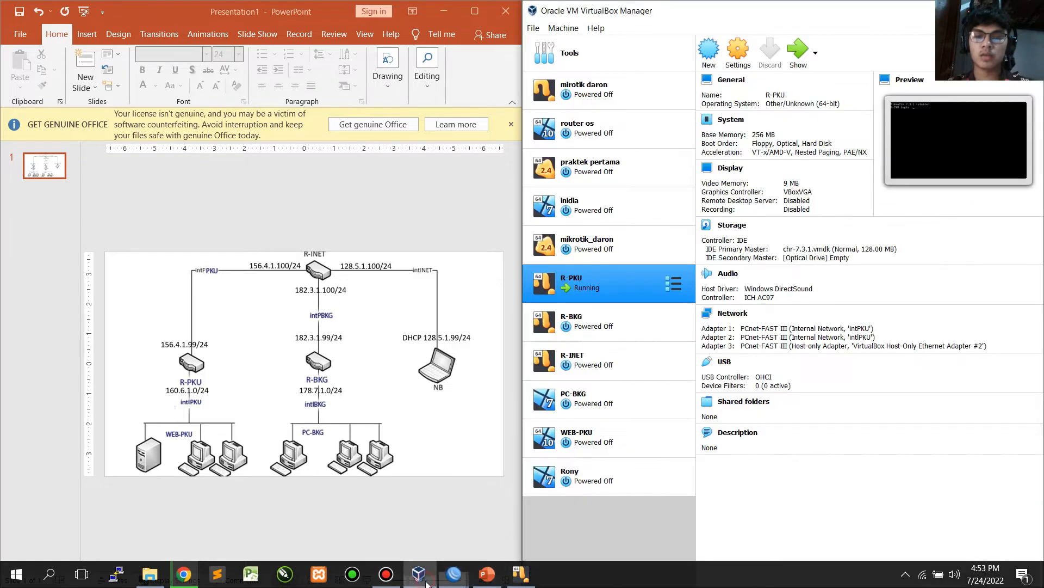
pyautogui.click(607, 366)
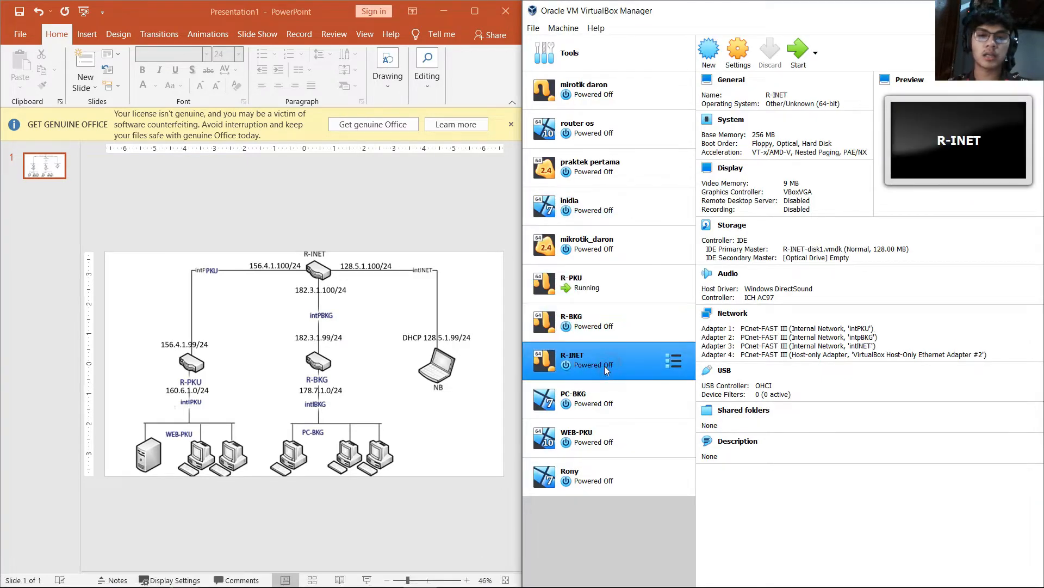
pyautogui.click(800, 52)
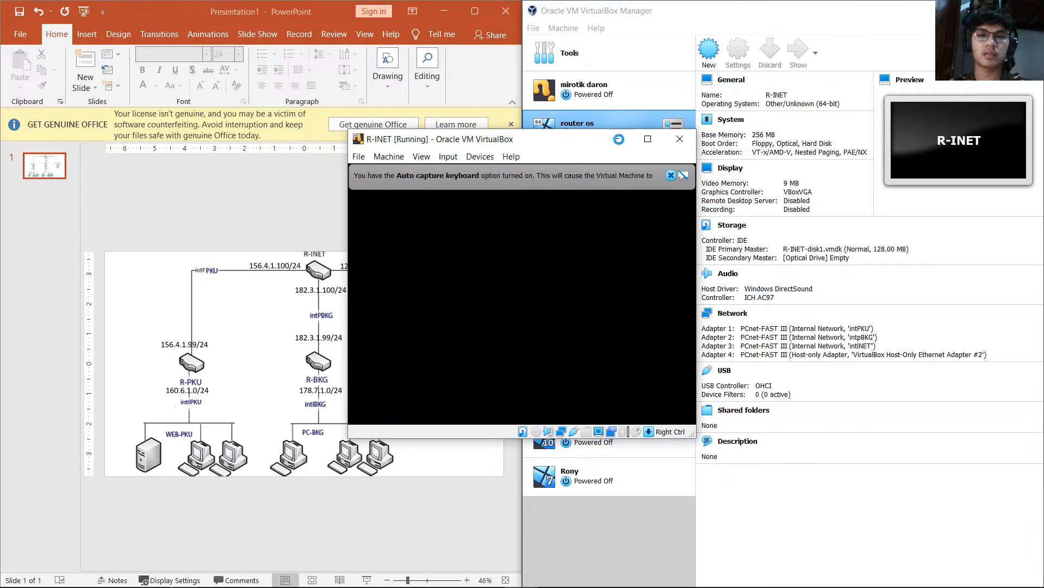
pyautogui.click(616, 142)
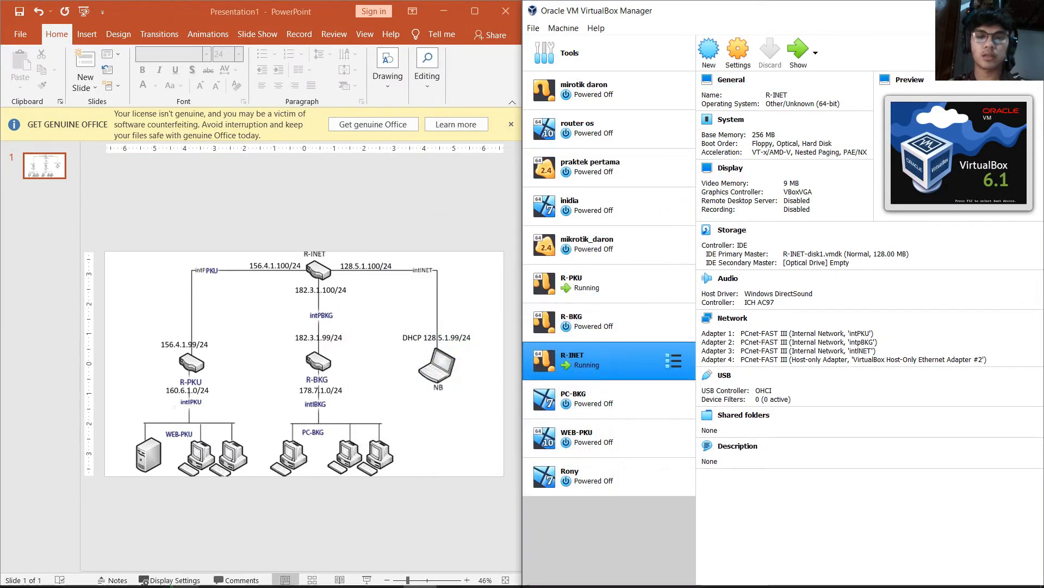
# - Switch to the WinBox connection window, refresh the neighbor list and connect to the R-INET router with the login admin
pyautogui.moveTo(452, 576)
pyautogui.moveTo(495, 532)
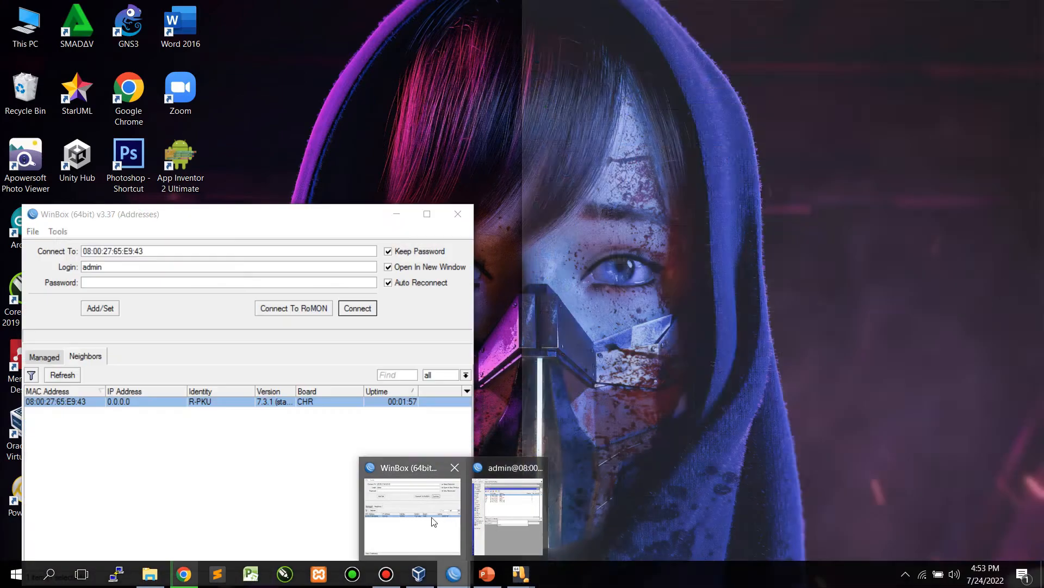
pyautogui.click(412, 515)
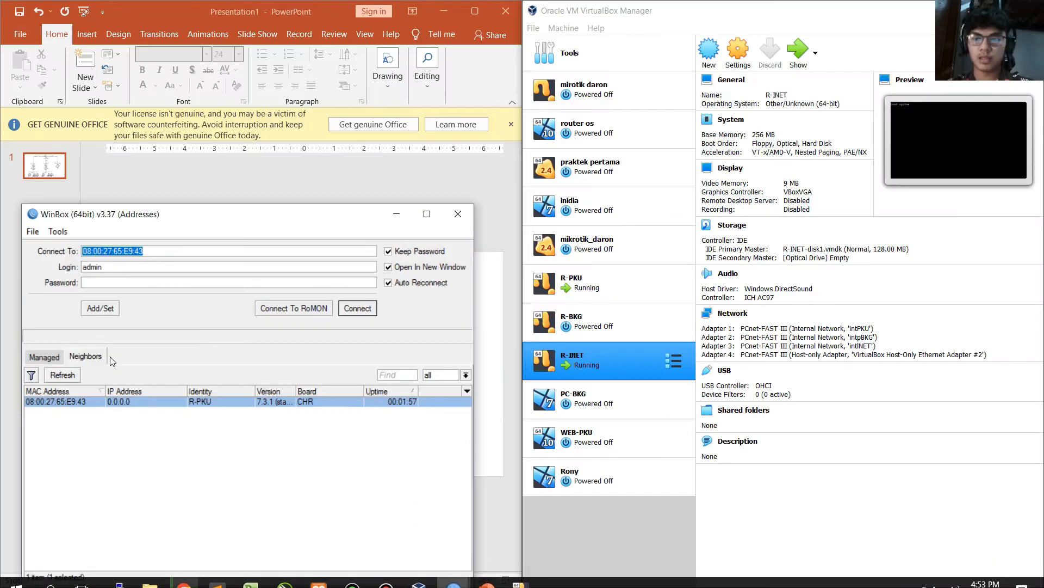
pyautogui.click(62, 375)
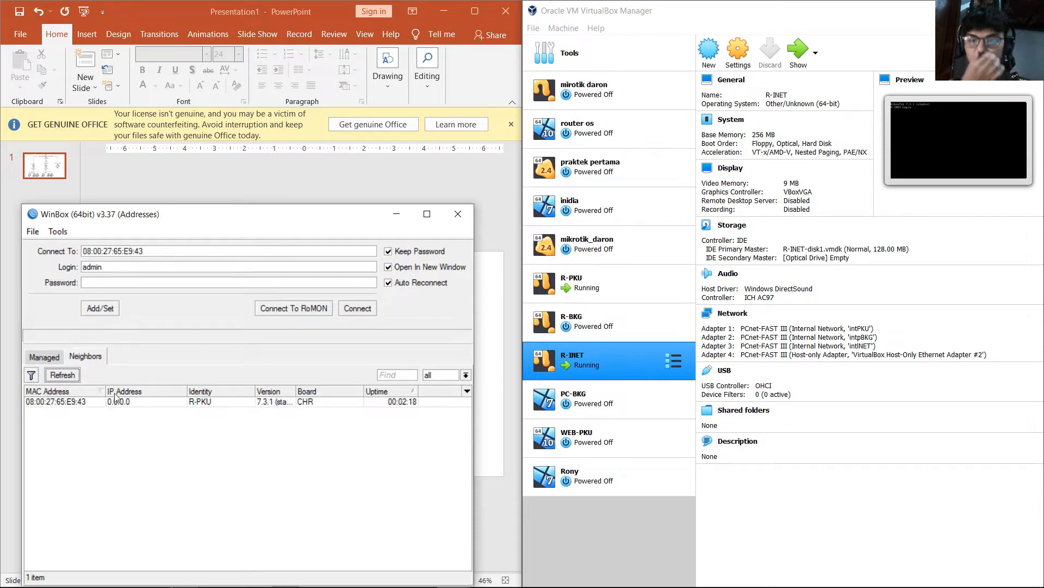
pyautogui.click(62, 375)
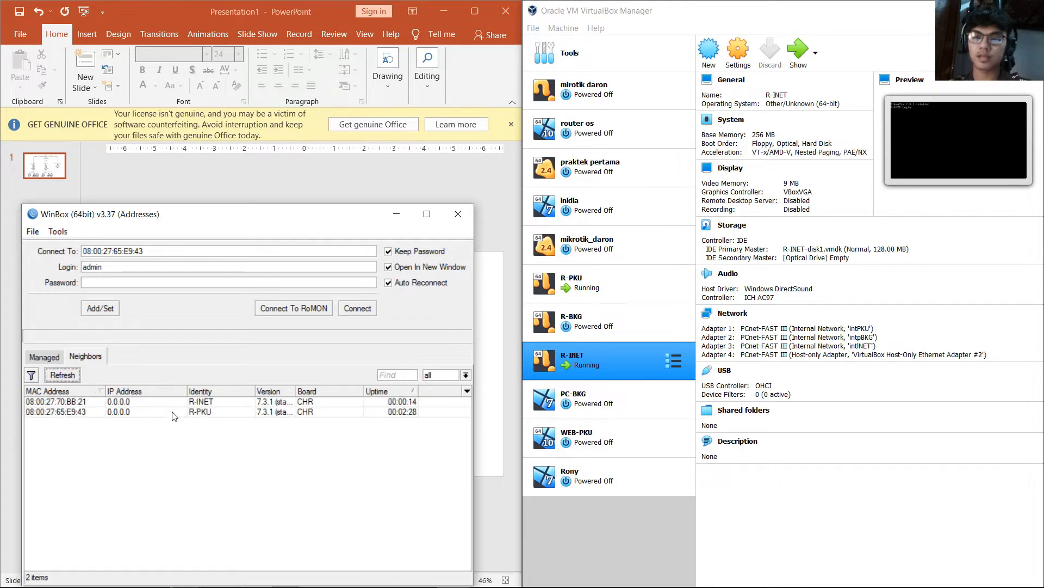
pyautogui.click(171, 402)
pyautogui.doubleClick(170, 402)
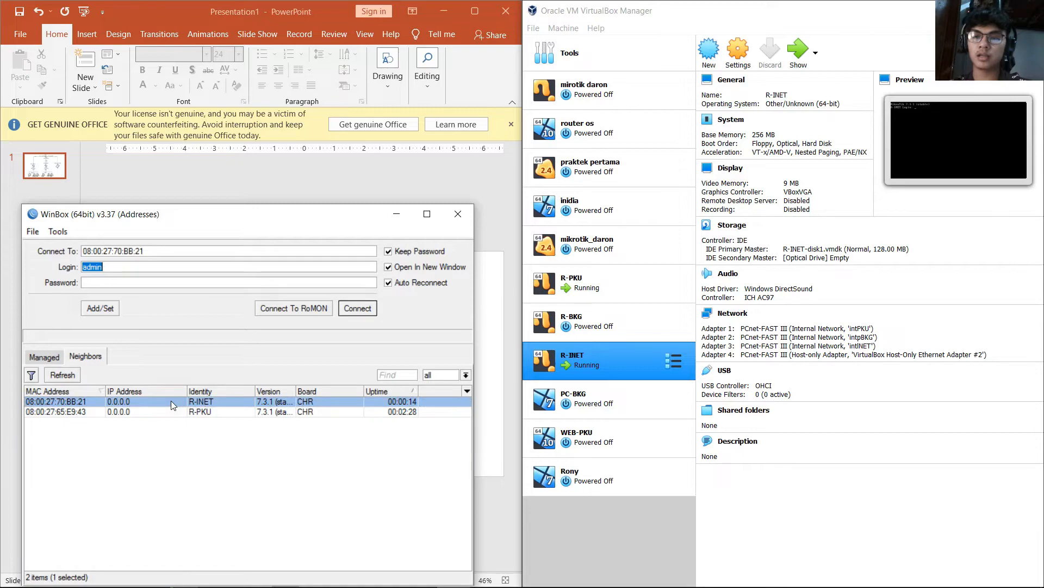
pyautogui.click(361, 312)
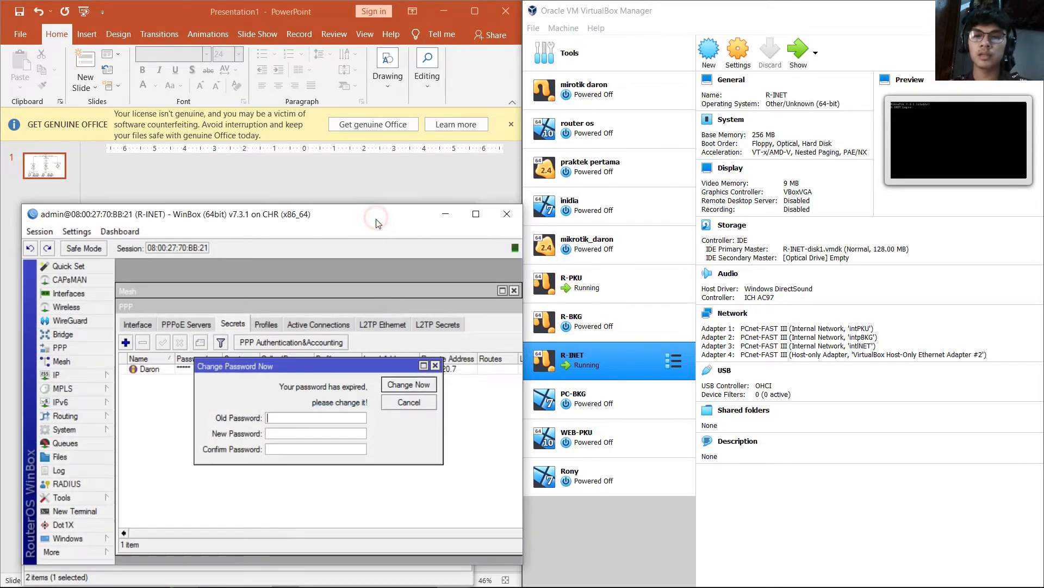
# - Place the R-INET WinBox session beside the PowerPoint topology diagram and dismiss its password change request
pyautogui.moveTo(378, 223); pyautogui.dragTo(1041, 218)
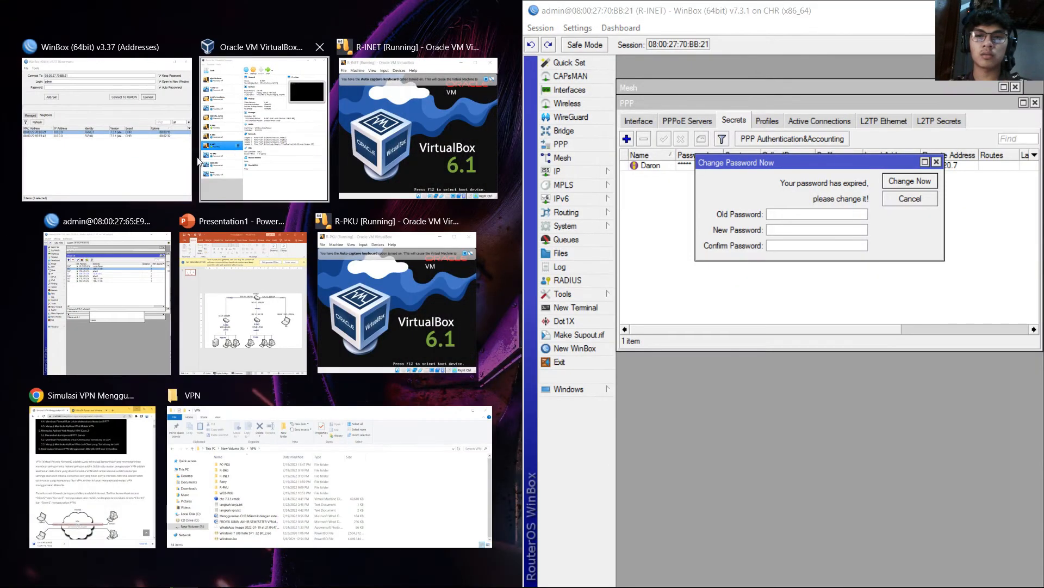
pyautogui.click(214, 284)
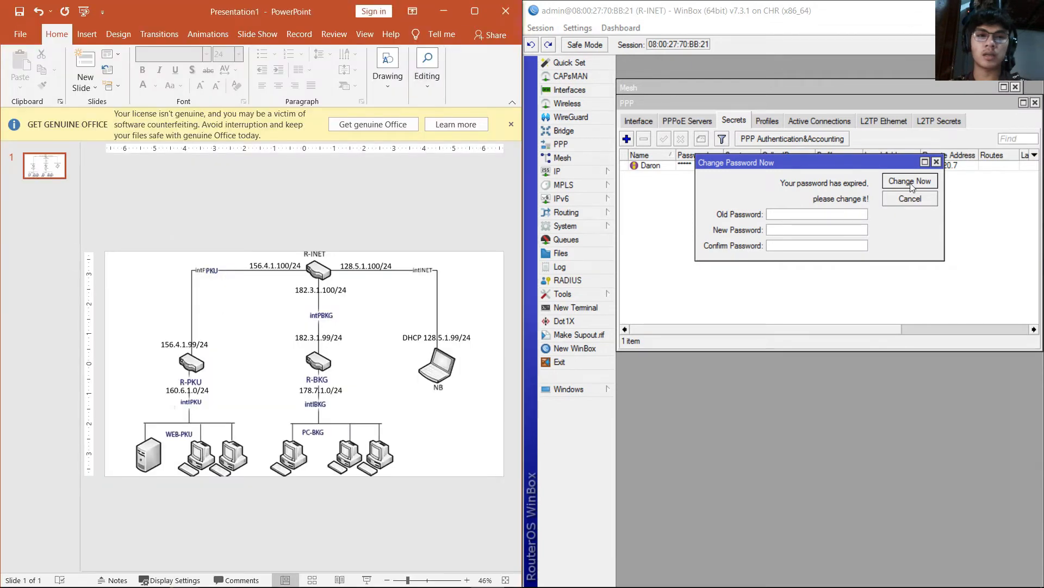
pyautogui.click(936, 163)
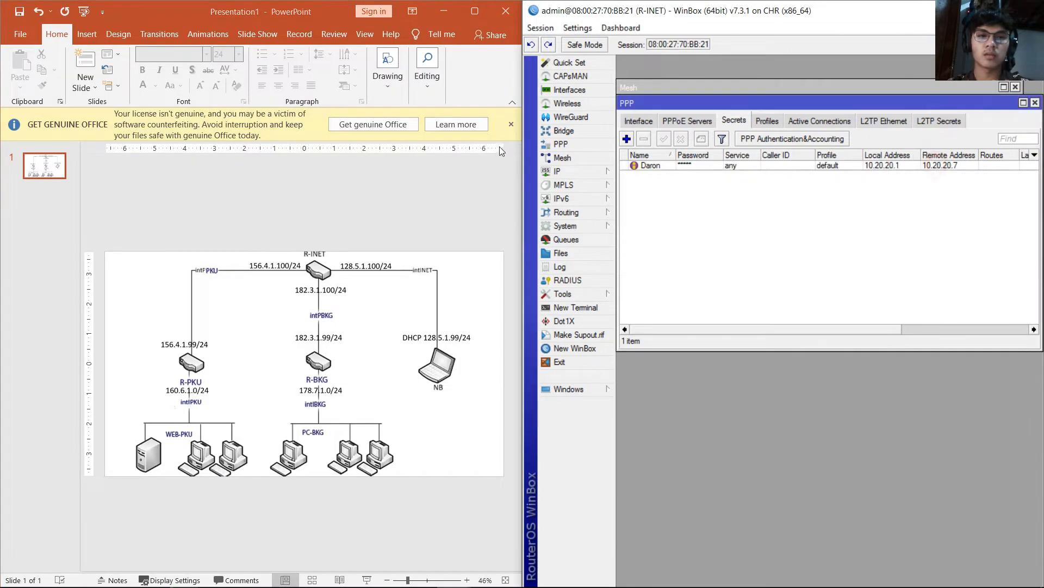
# - Compare the IP addresses and routes of the R-INET router with the topology diagram
pyautogui.click(598, 172)
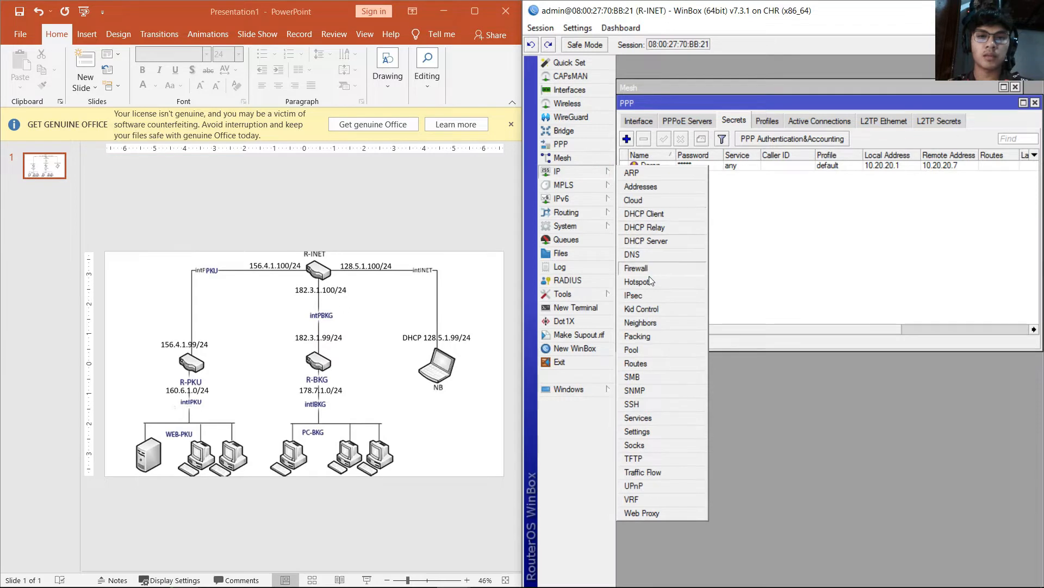
pyautogui.click(650, 186)
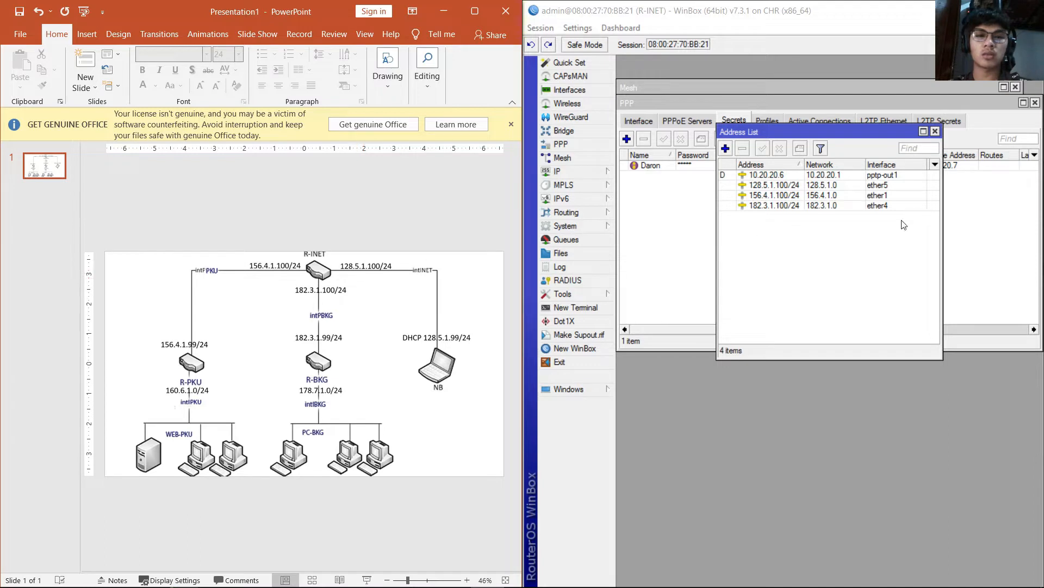
pyautogui.click(881, 196)
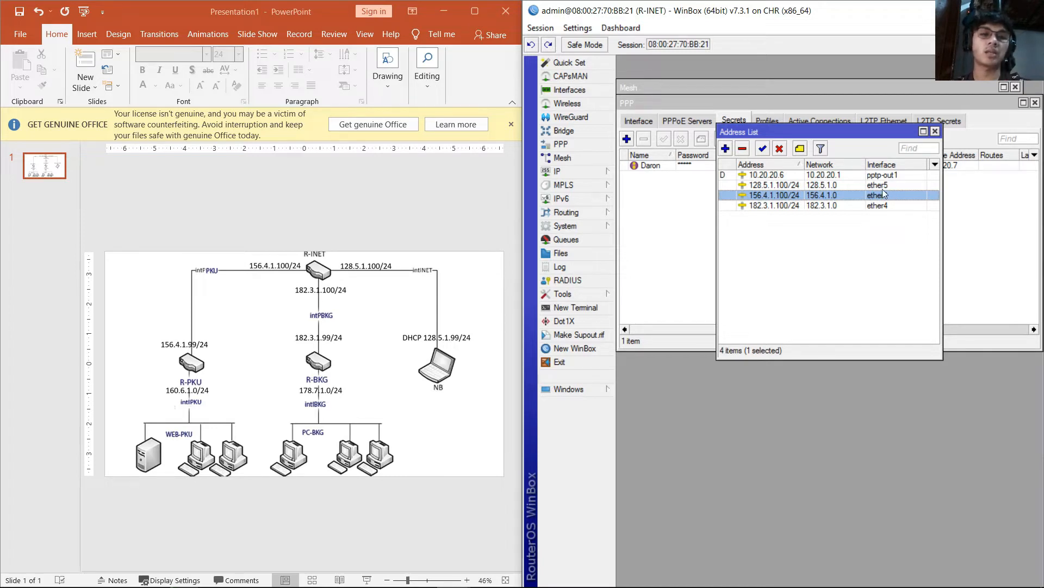
pyautogui.click(572, 173)
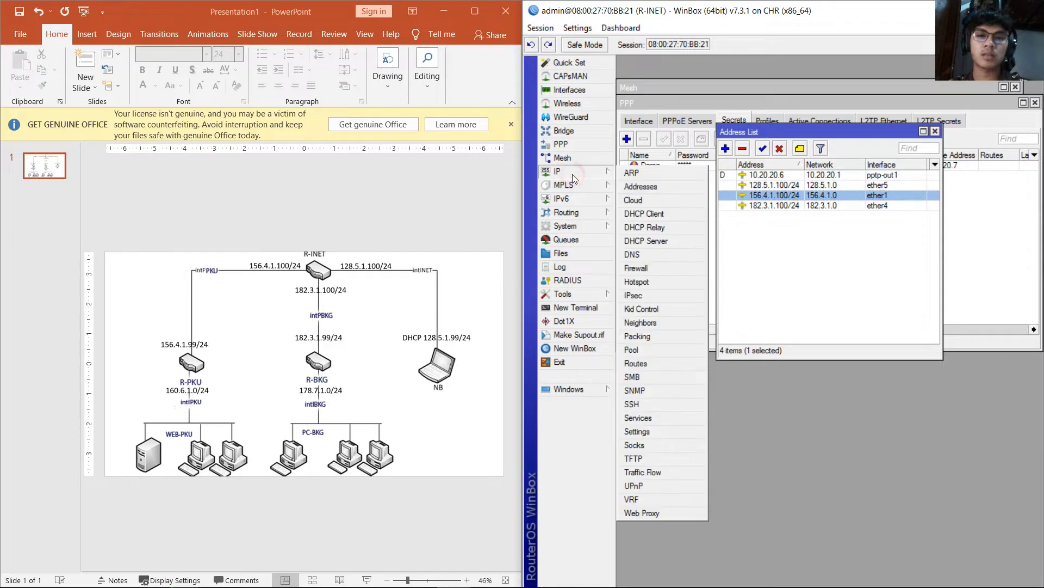
pyautogui.click(636, 363)
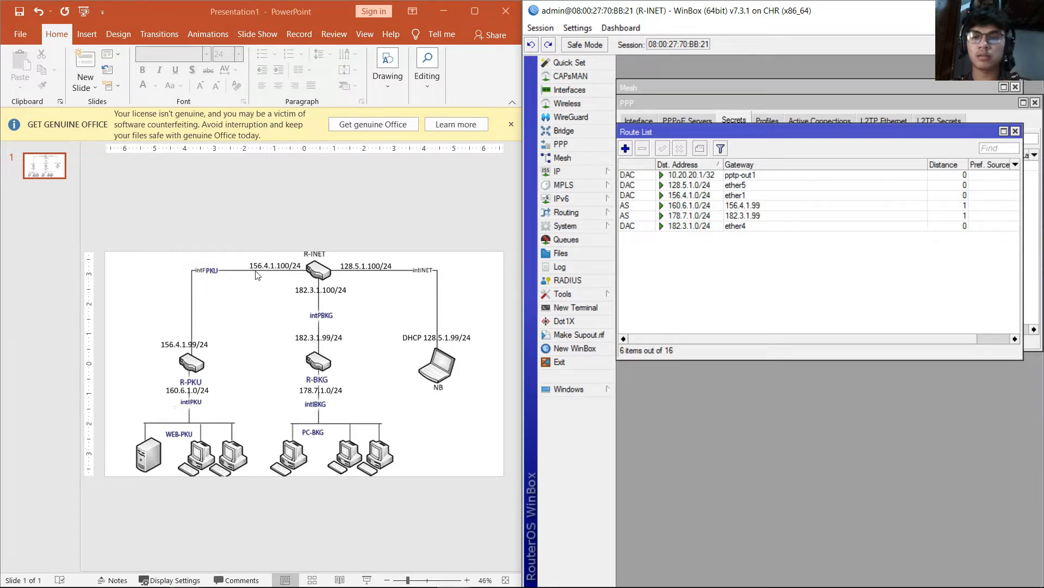
pyautogui.click(271, 272)
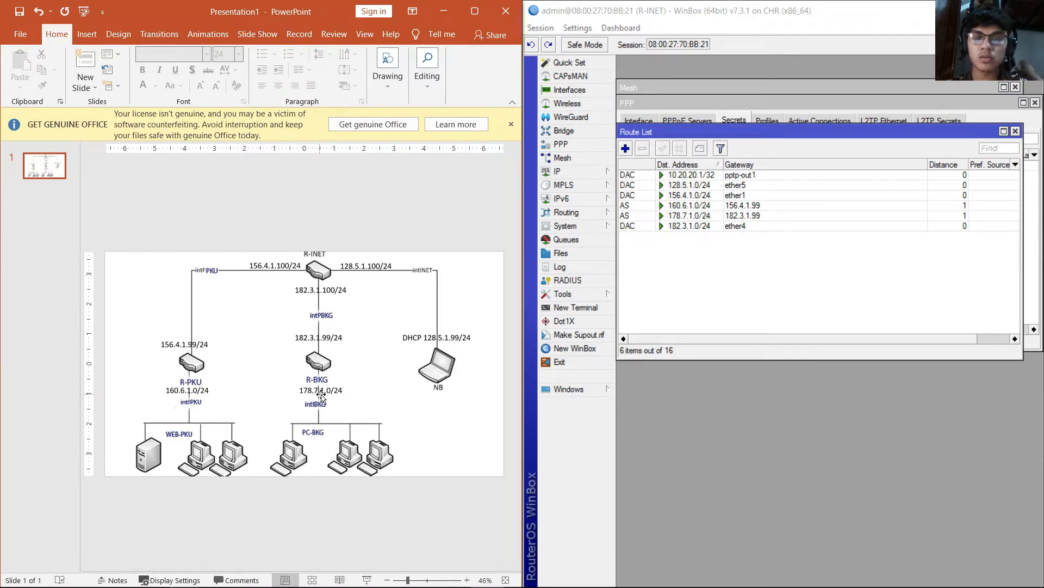
pyautogui.click(737, 216)
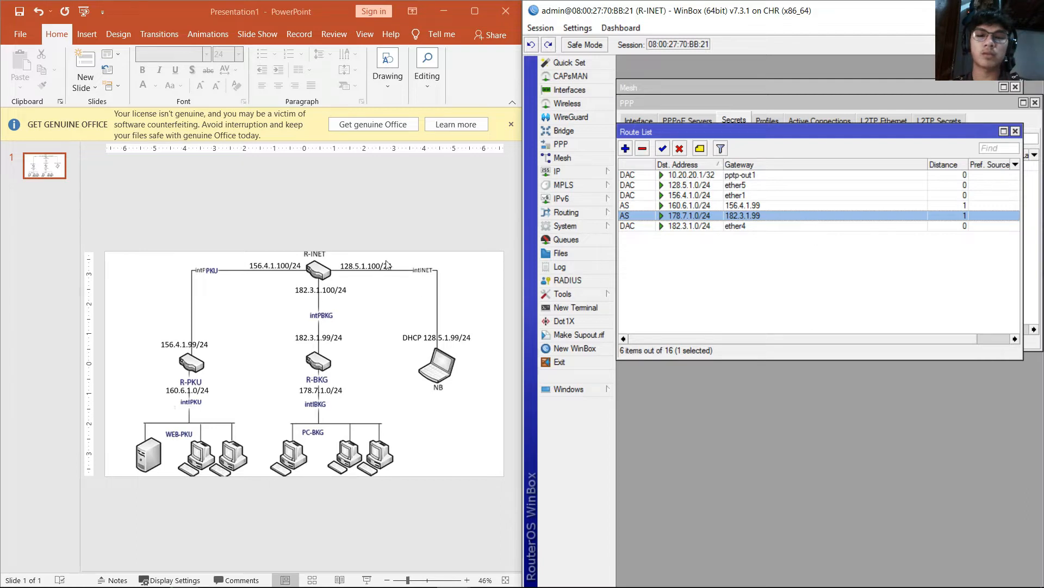
# - Examine R-INET's DHCP server list and preview the DHCP setup with interface ether5, leaving the setup without applying it
pyautogui.click(558, 172)
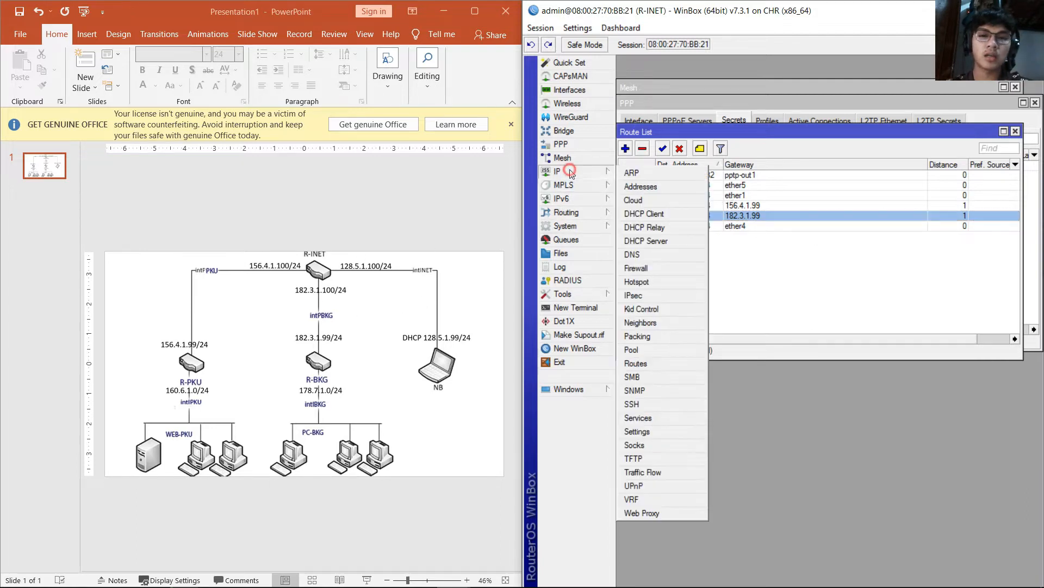
pyautogui.click(649, 242)
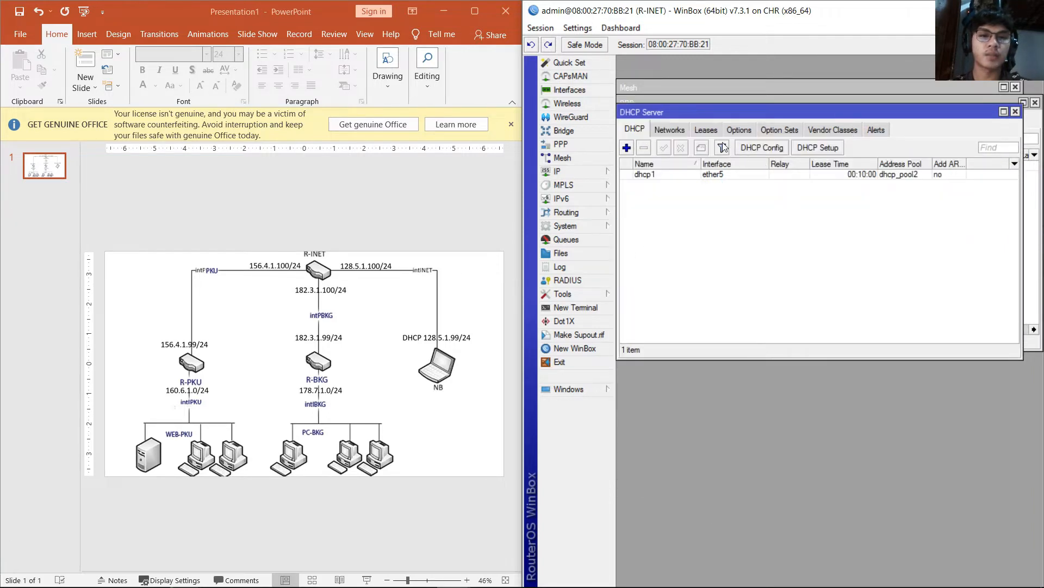
pyautogui.click(814, 148)
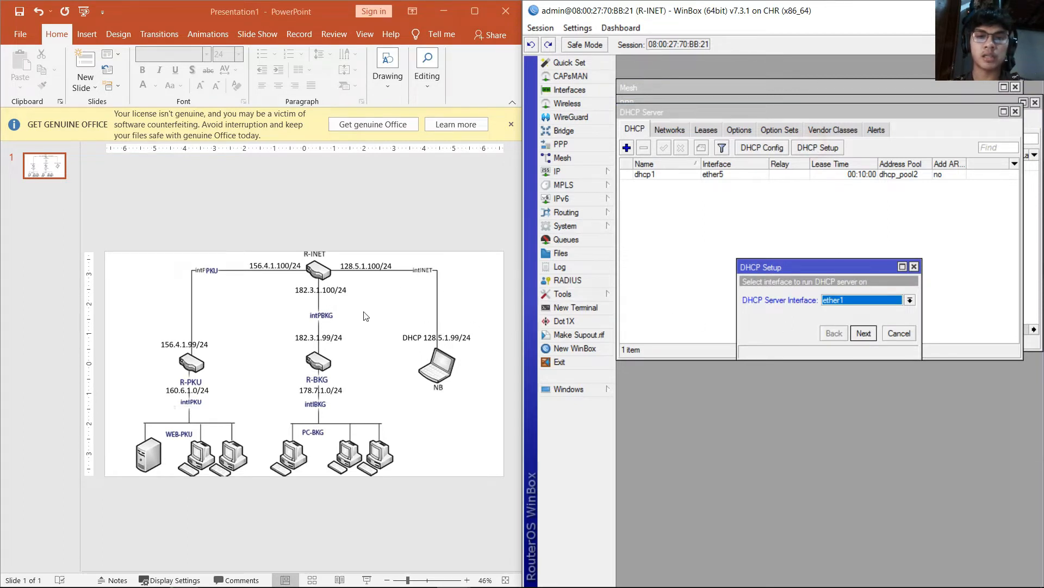
pyautogui.click(909, 301)
pyautogui.click(862, 329)
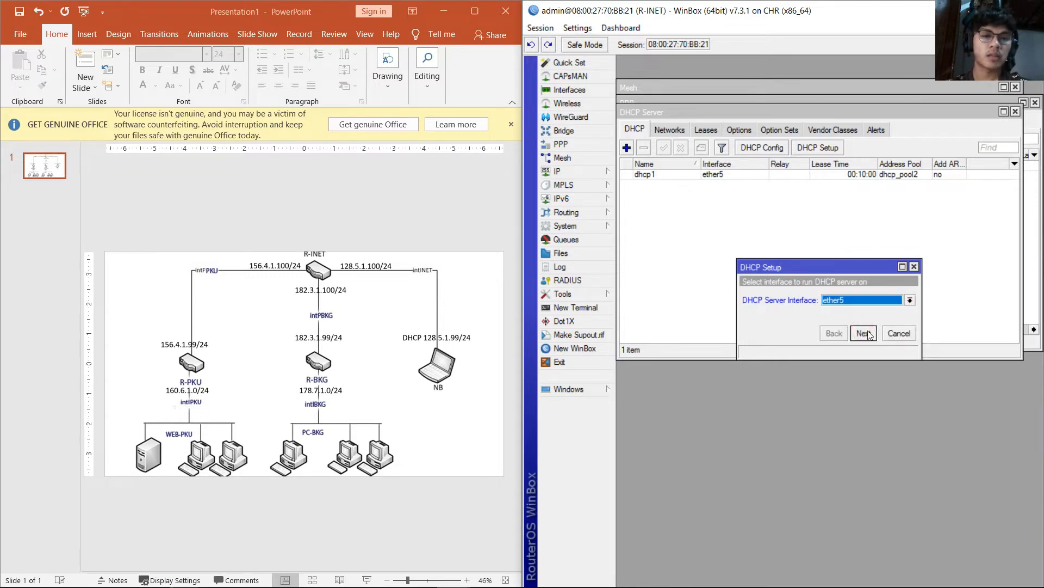
pyautogui.click(915, 267)
pyautogui.click(881, 175)
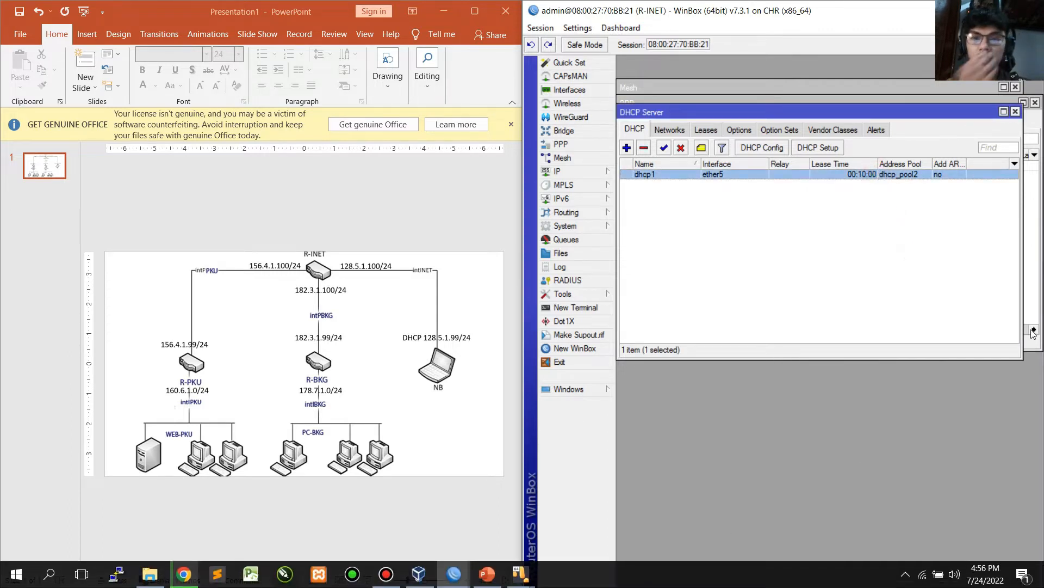
# - Switch to VirtualBox Manager, start the R-BKG virtual machine, and minimize its console after dismissing the keyboard capture notice
pyautogui.click(413, 577)
pyautogui.click(598, 326)
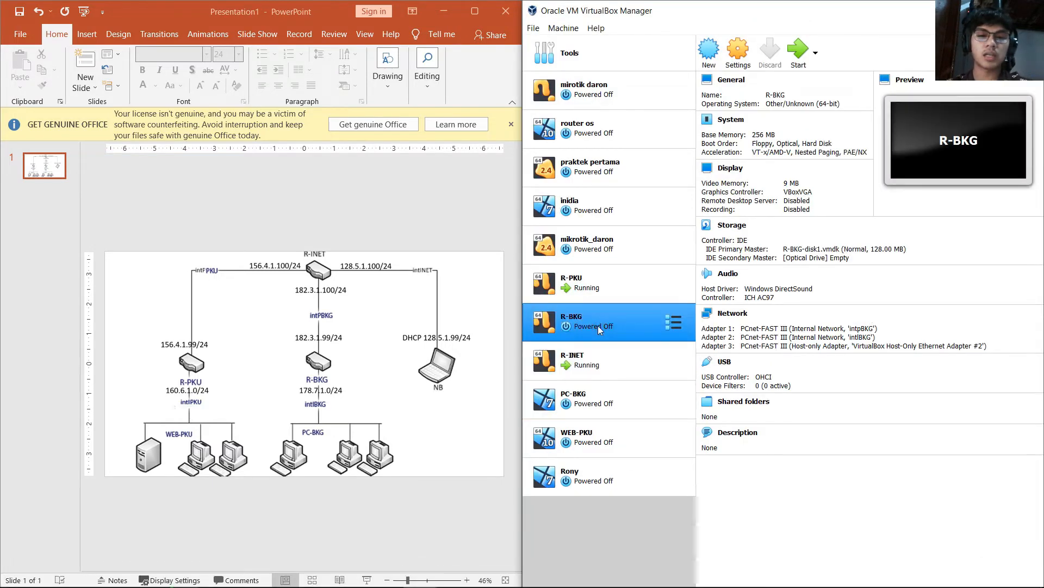
pyautogui.click(803, 59)
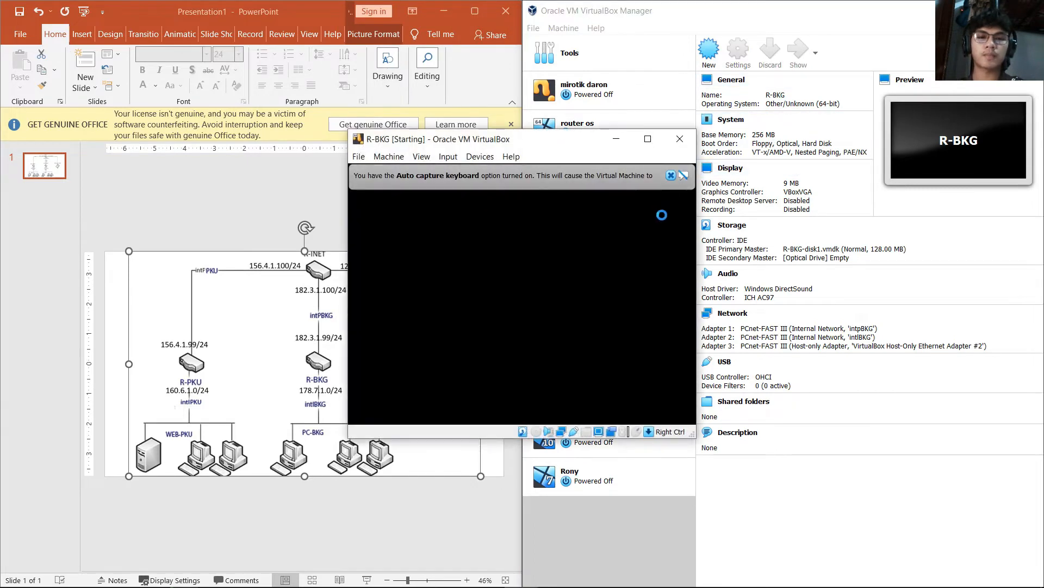
pyautogui.click(671, 176)
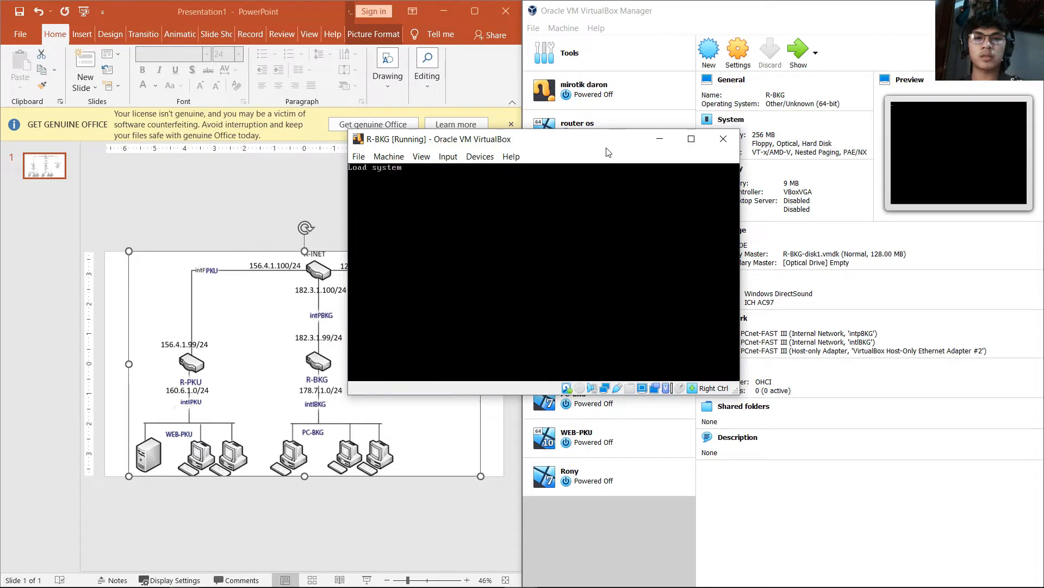
pyautogui.click(660, 138)
# - Switch to the WinBox connection window, refresh the neighbor list and connect to the R-BKG router with the login admin
pyautogui.moveTo(465, 576)
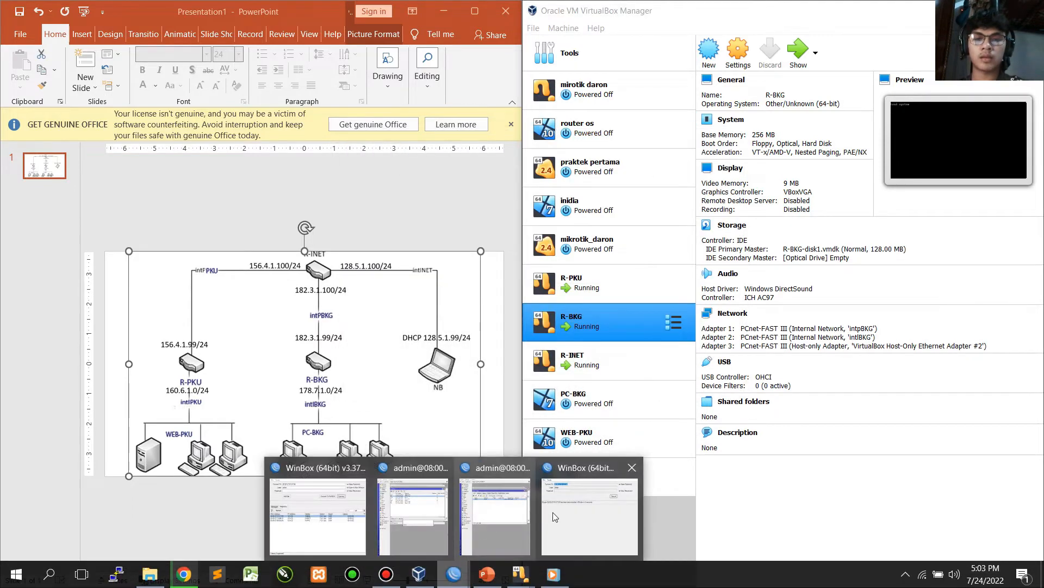
pyautogui.click(332, 509)
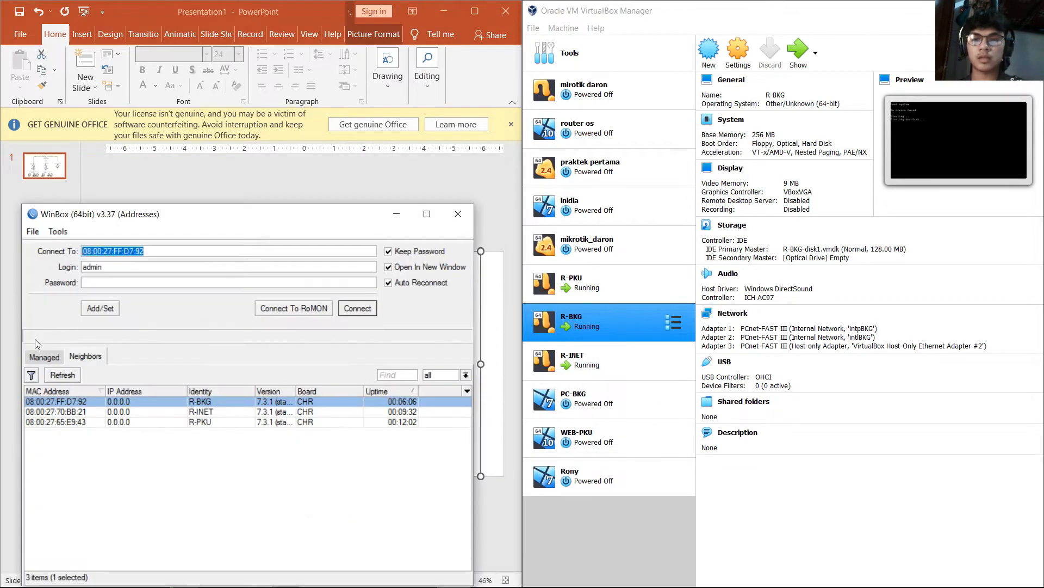
pyautogui.click(62, 375)
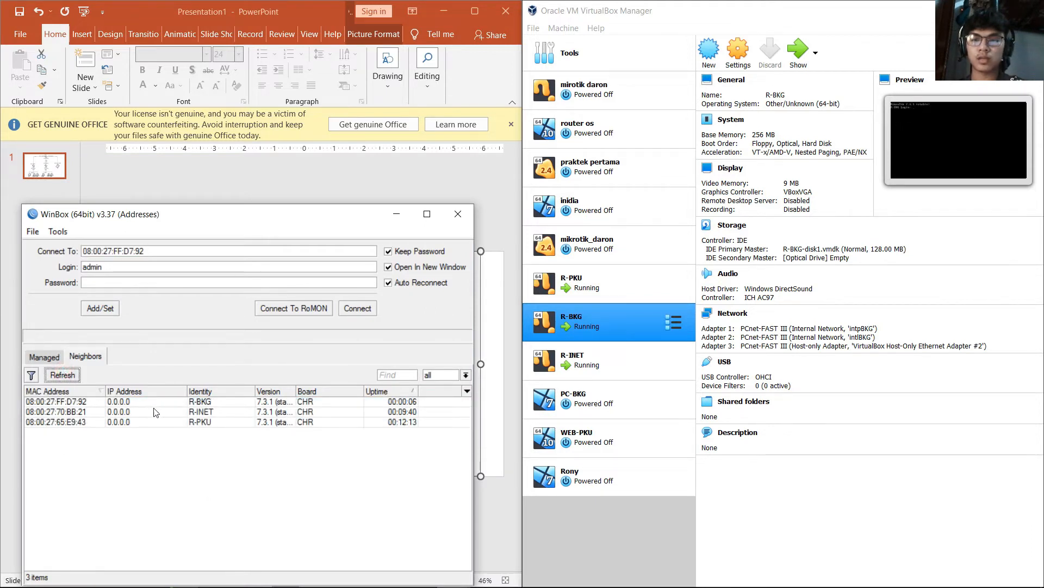
pyautogui.click(156, 402)
pyautogui.click(351, 310)
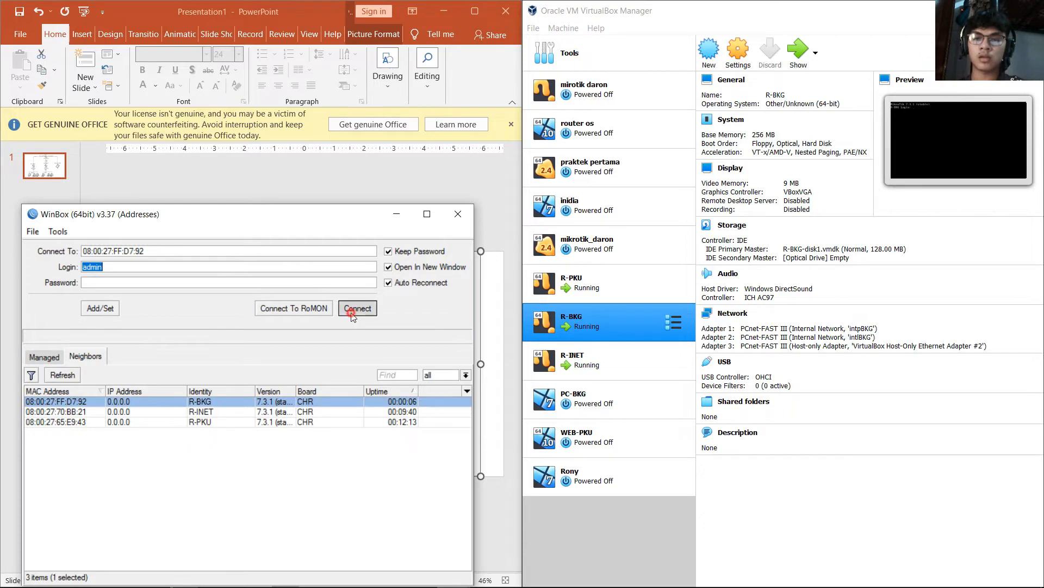
# - Place the R-BKG WinBox session beside the PowerPoint topology diagram and dismiss its password change request
pyautogui.moveTo(470, 225); pyautogui.dragTo(1041, 228)
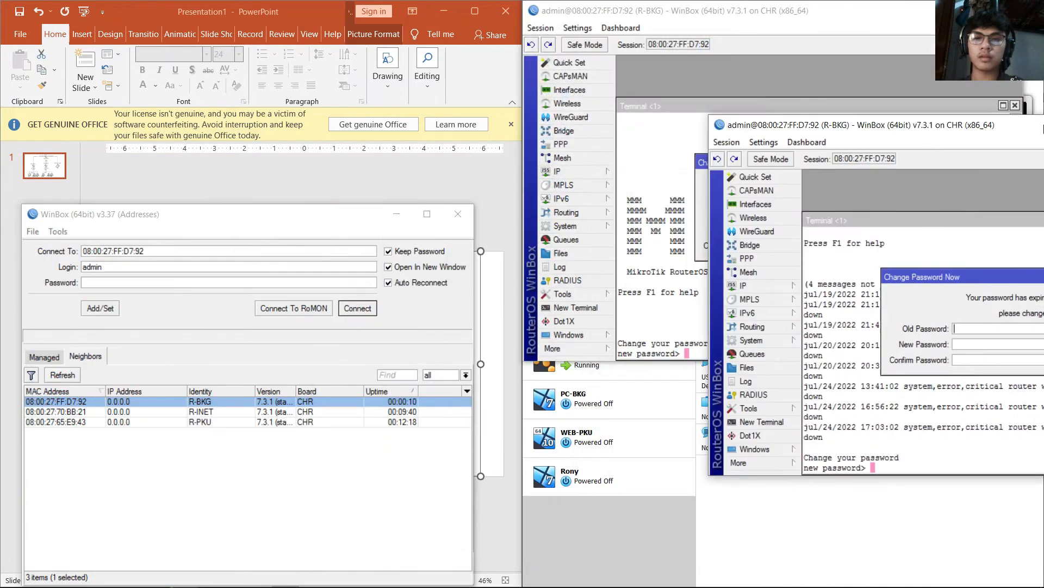
pyautogui.click(448, 246)
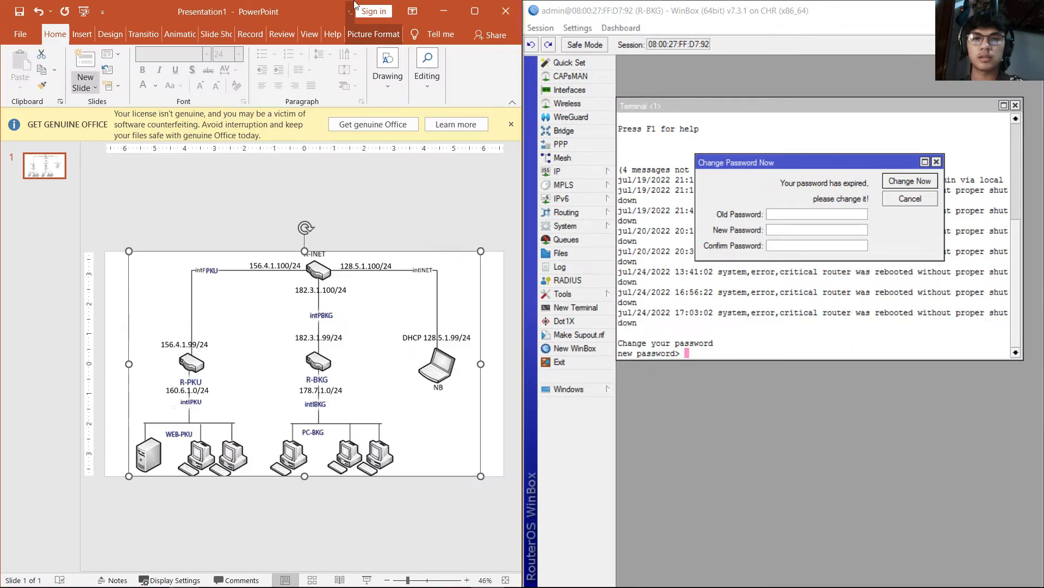
pyautogui.click(957, 162)
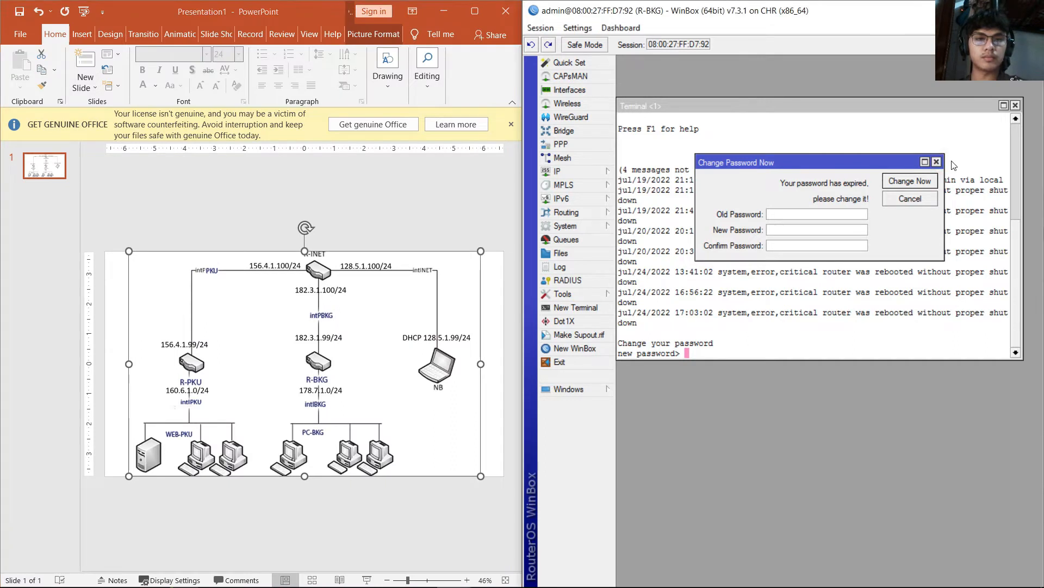
pyautogui.click(936, 161)
# - Compare R-BKG's IP address list with the addresses around that router in the topology diagram, then close the list
pyautogui.click(568, 170)
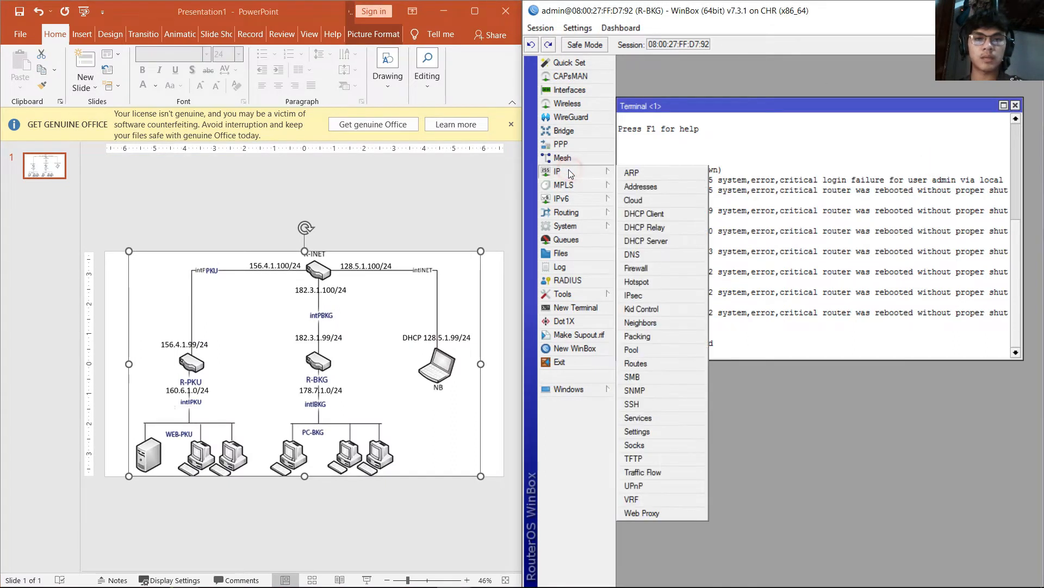
pyautogui.click(633, 186)
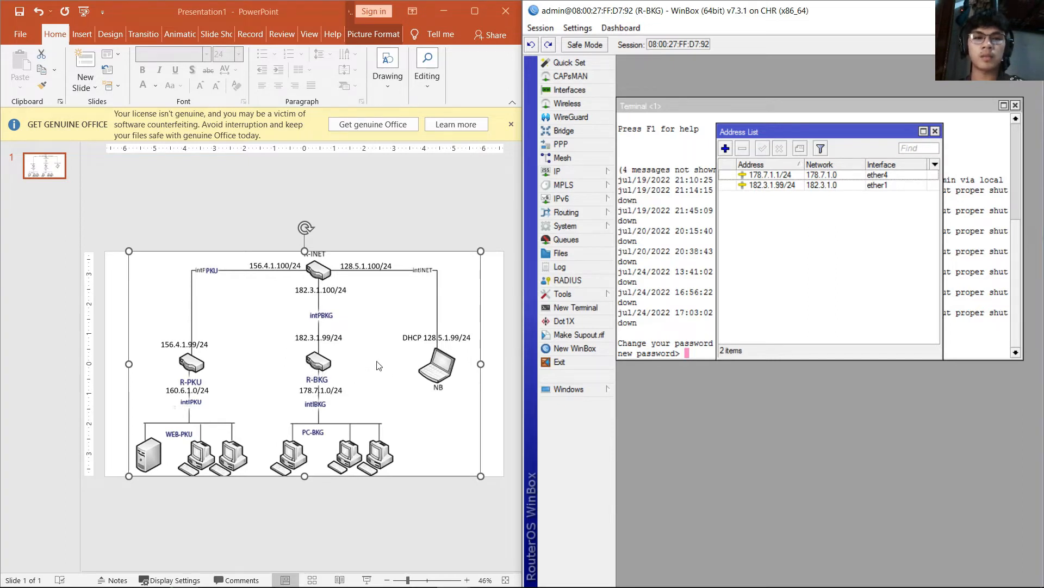
pyautogui.click(326, 389)
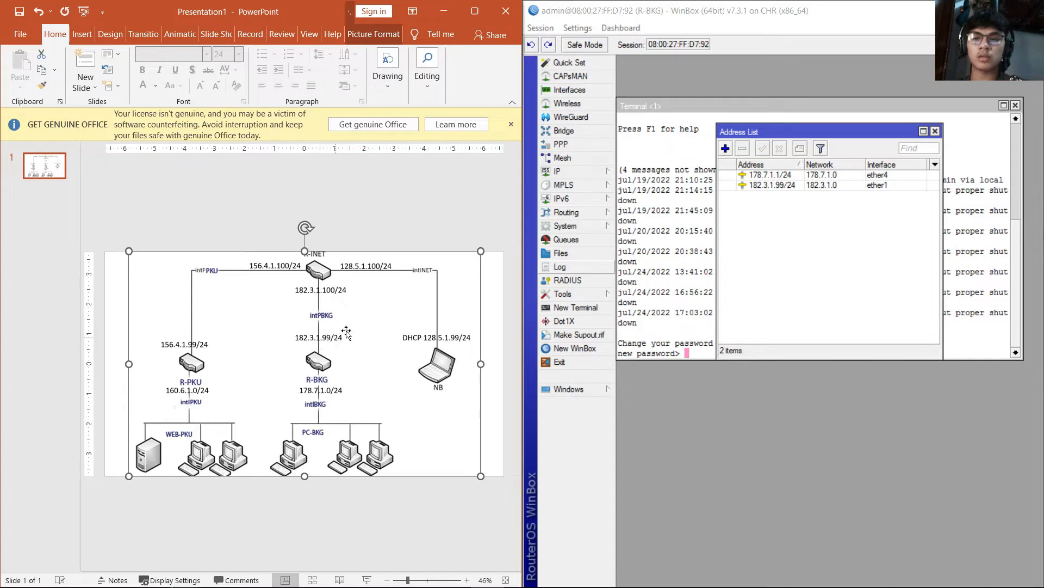
pyautogui.click(841, 186)
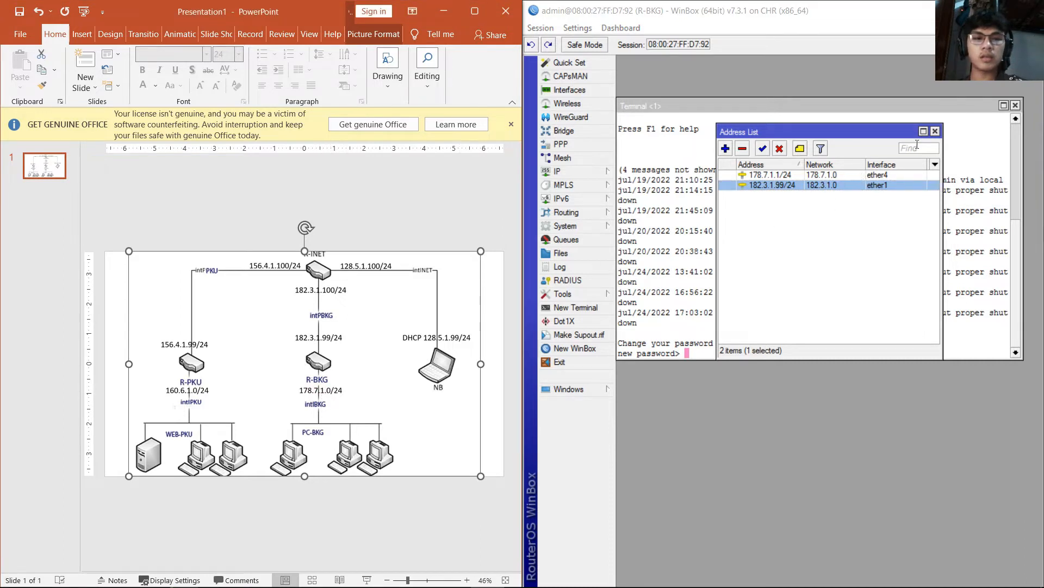
pyautogui.click(935, 131)
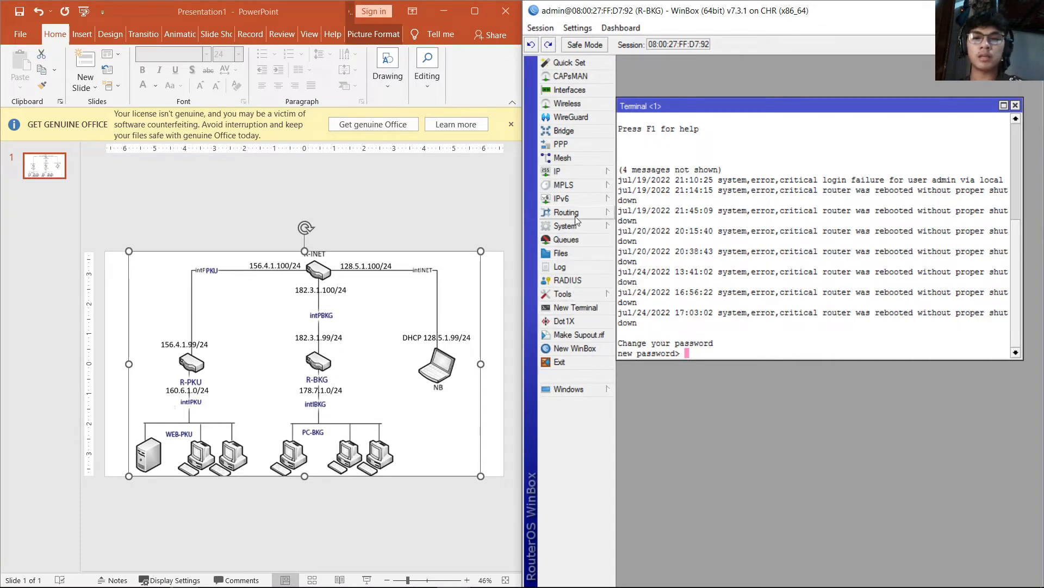
# - Open R-BKG's route list and compare its destinations and gateways with the networks in the topology diagram
pyautogui.click(563, 158)
pyautogui.click(557, 171)
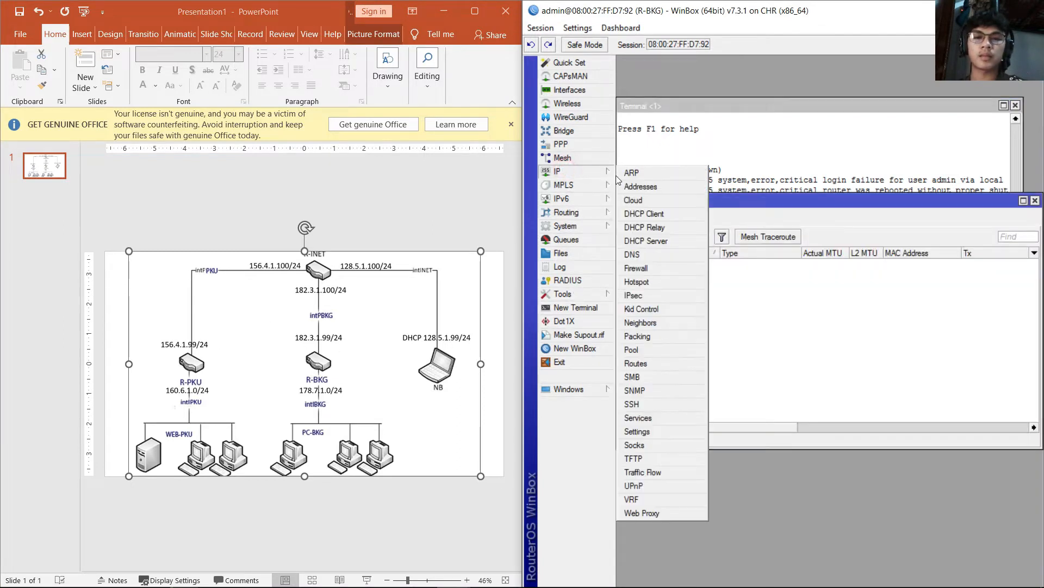
pyautogui.click(637, 363)
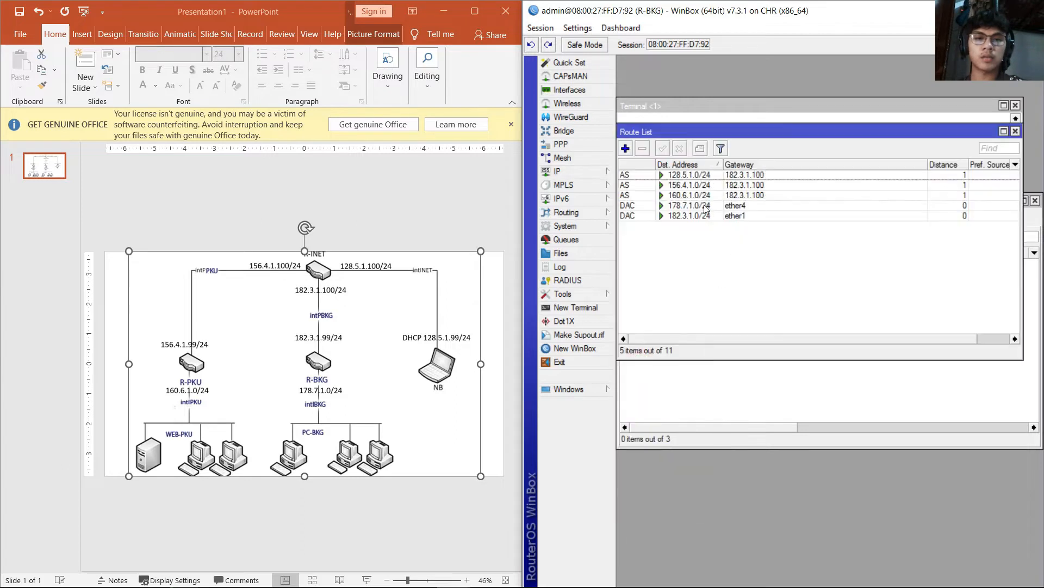
pyautogui.click(324, 383)
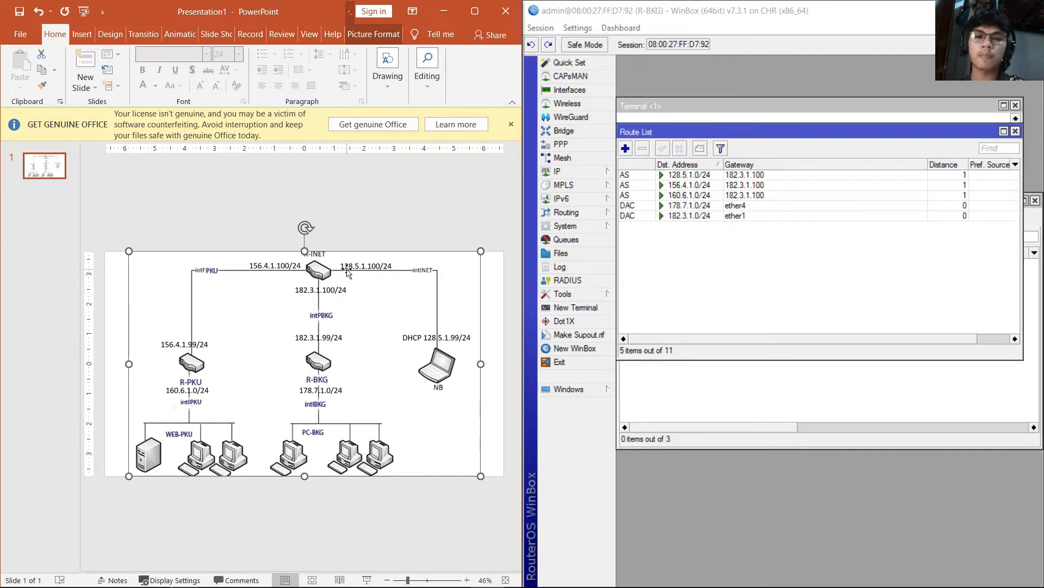
pyautogui.click(692, 178)
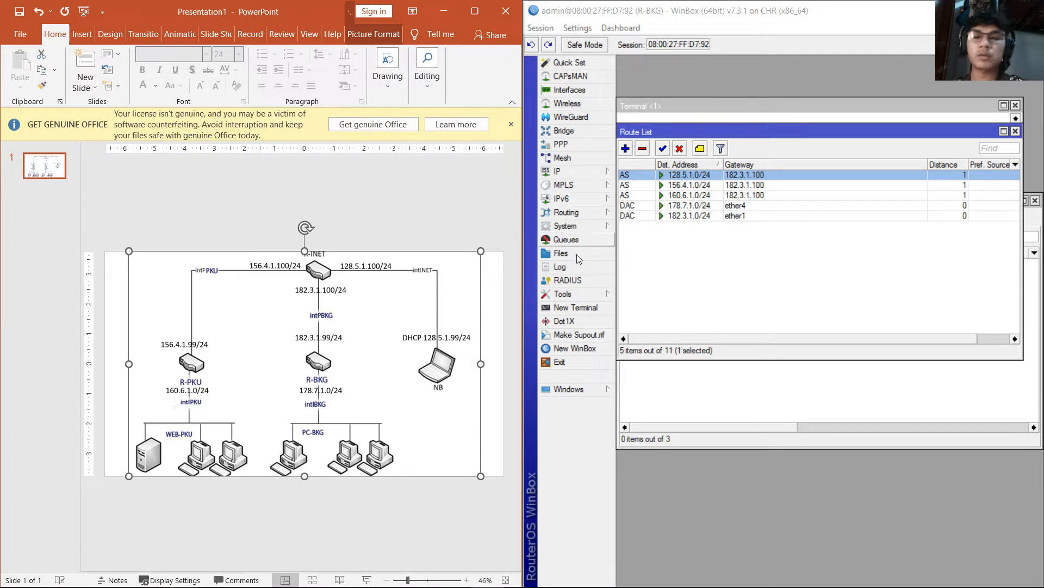
# - Open a new terminal on R-BKG, skip the password change prompt and test connectivity by pinging 160.6.1.1, stopping after a few replies
pyautogui.click(583, 308)
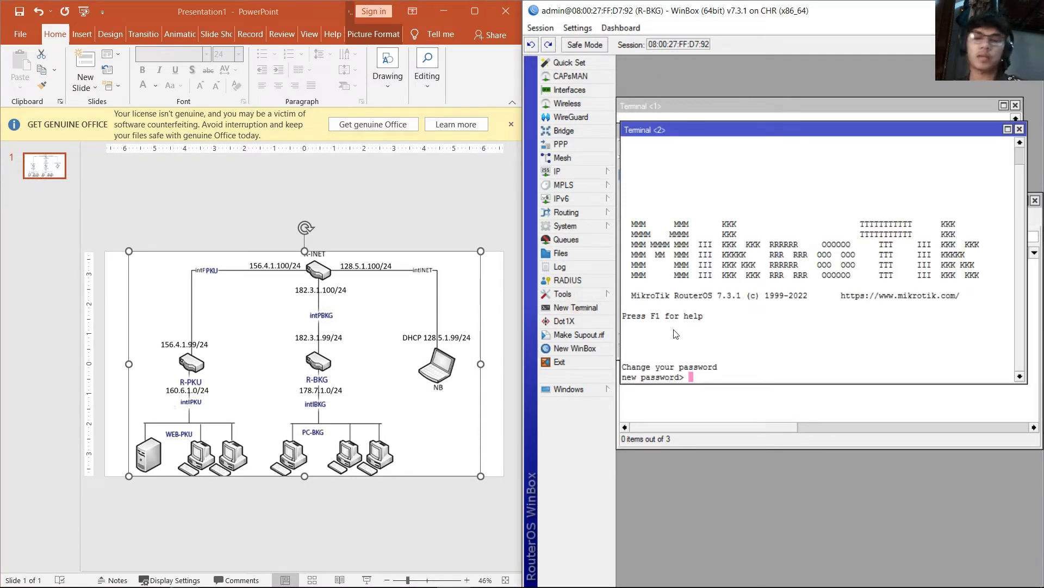
pyautogui.press('Return')
pyautogui.write('ping ')
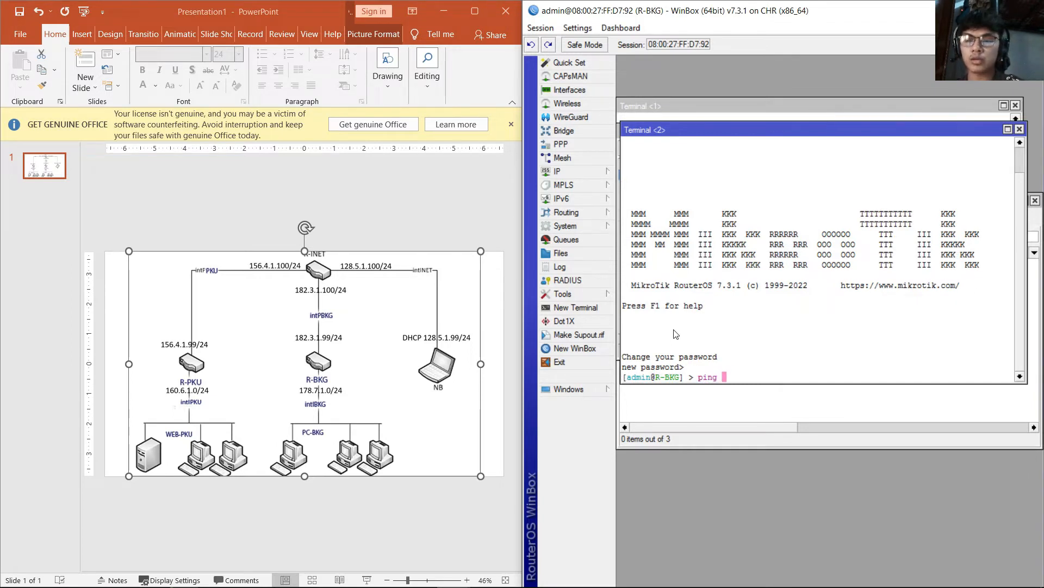
pyautogui.write('160')
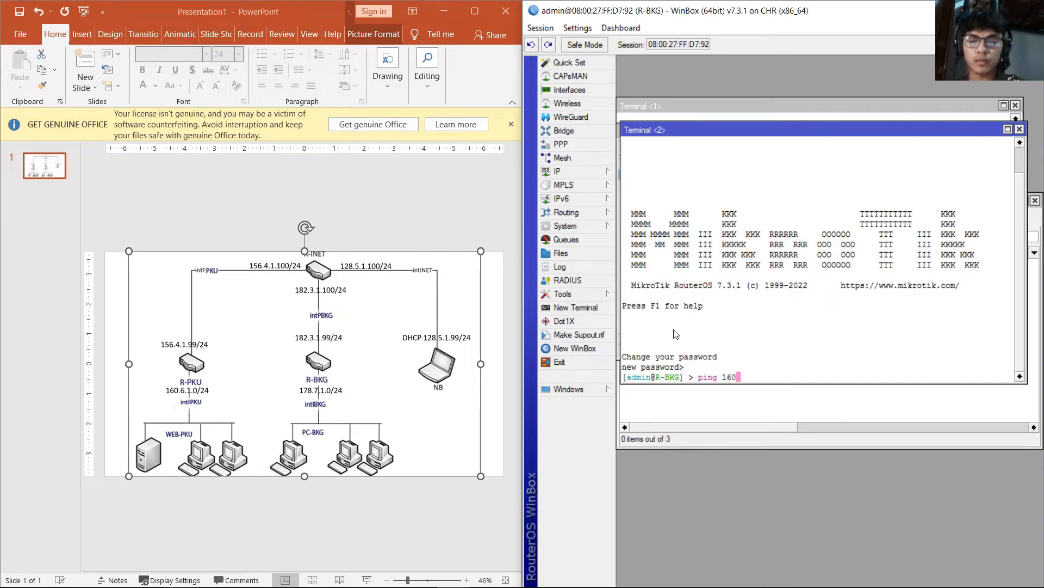
pyautogui.write('.6.1')
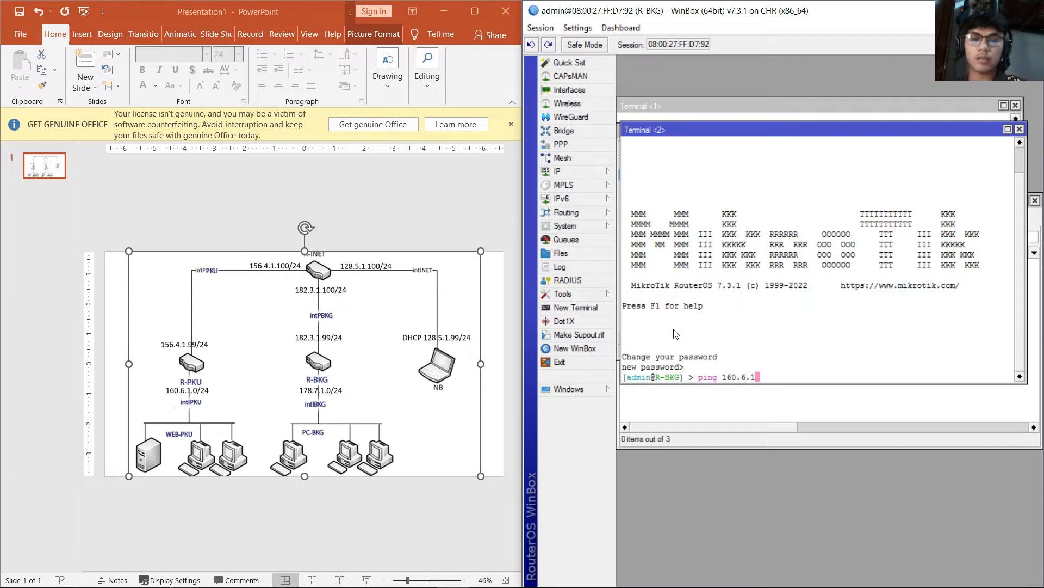
pyautogui.write('.1')
pyautogui.press('Return')
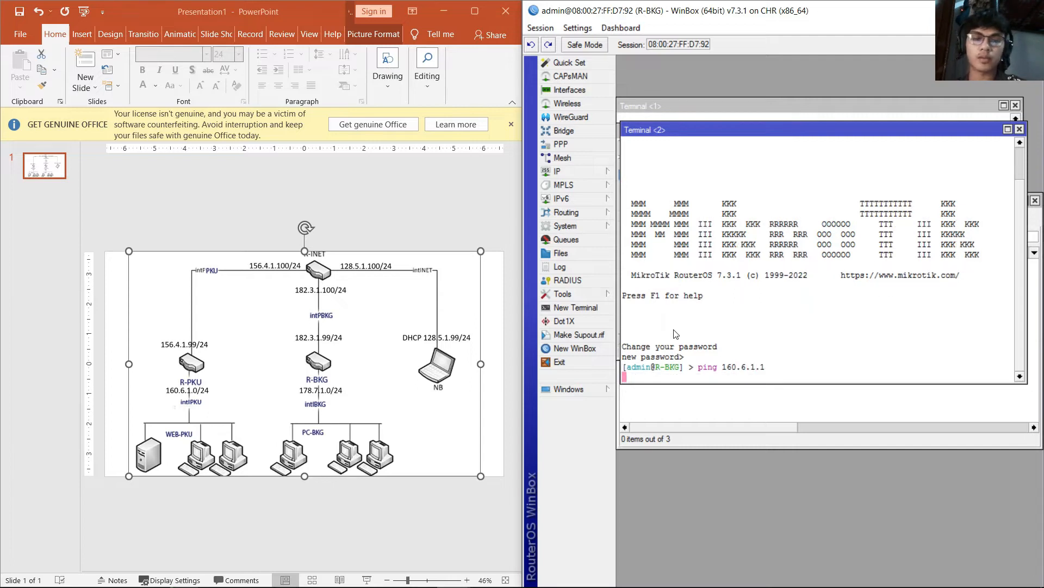
pyautogui.hotkey('ctrl', 'c')
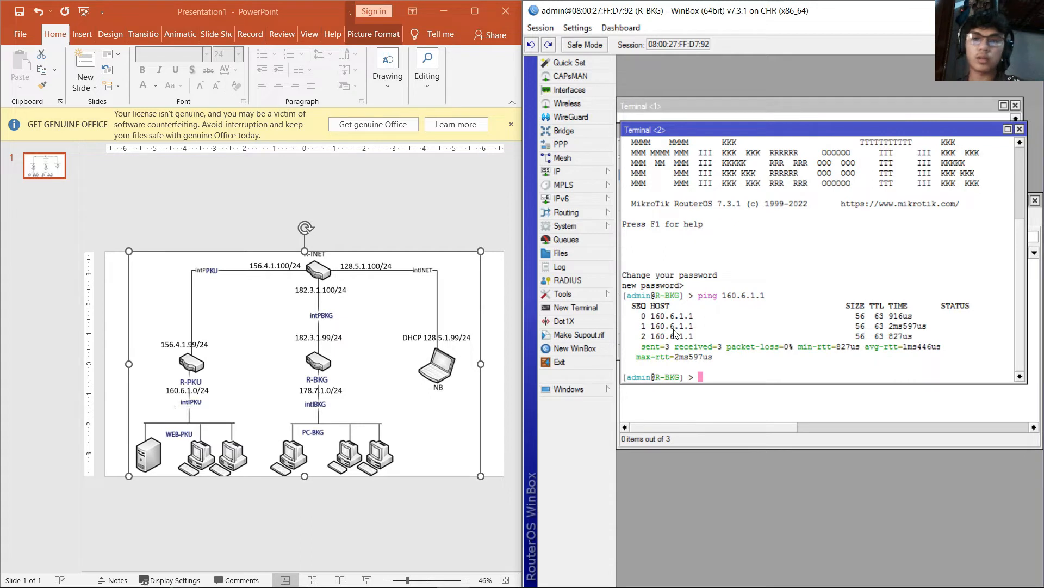
# - Ping R-PKU's address 156.4.1.99 from the R-BKG terminal and stop after a few replies
pyautogui.write('pinh')
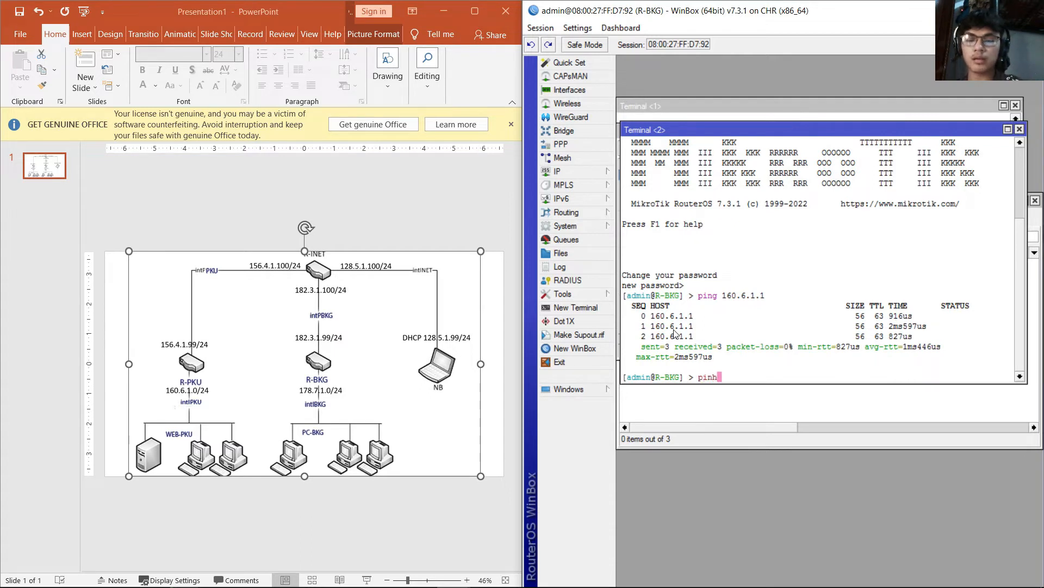
pyautogui.press('BackSpace')
pyautogui.write('g 15')
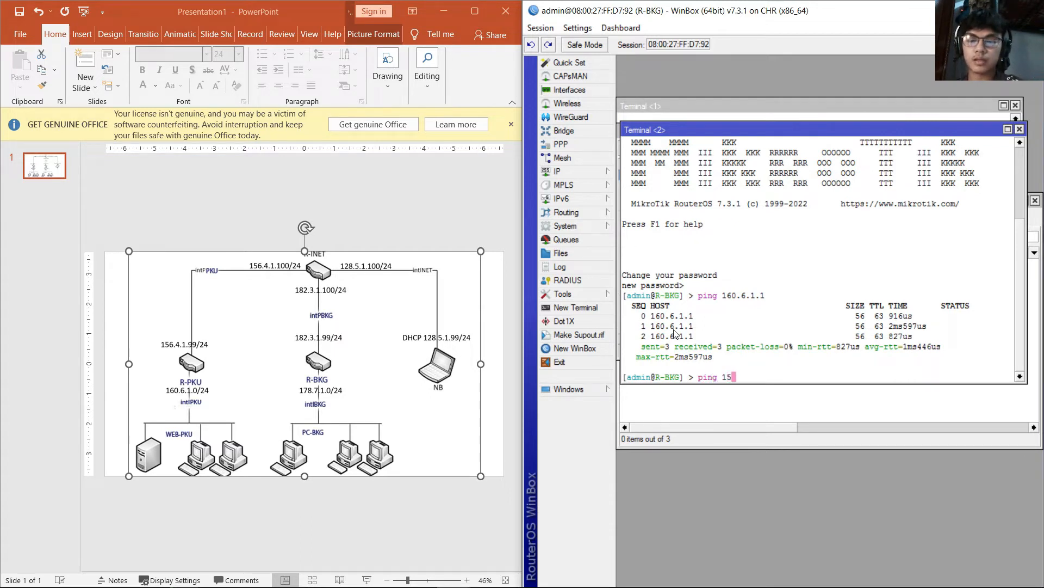
pyautogui.write('6.4.1')
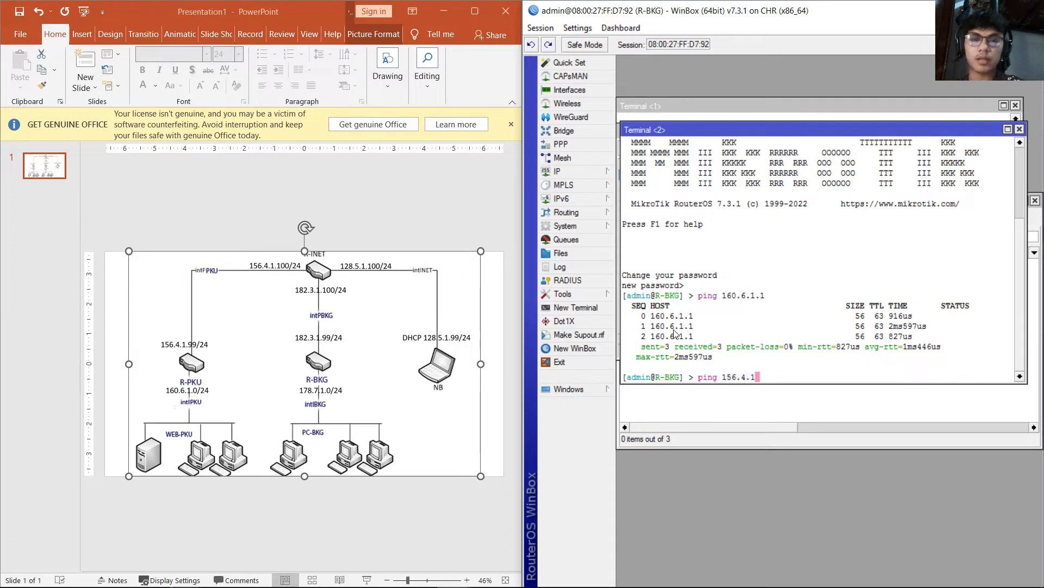
pyautogui.write('.99')
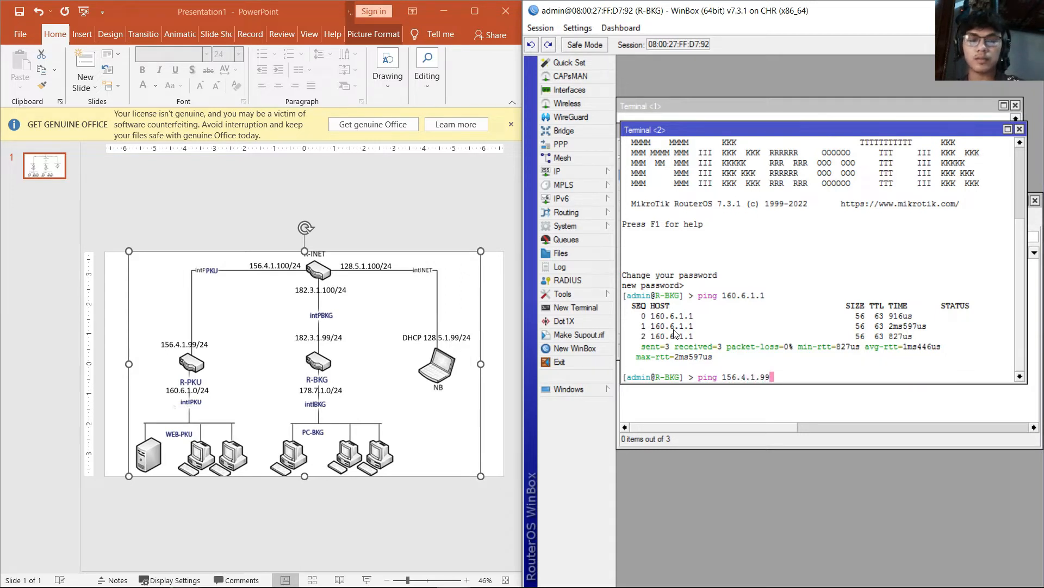
pyautogui.press('Return')
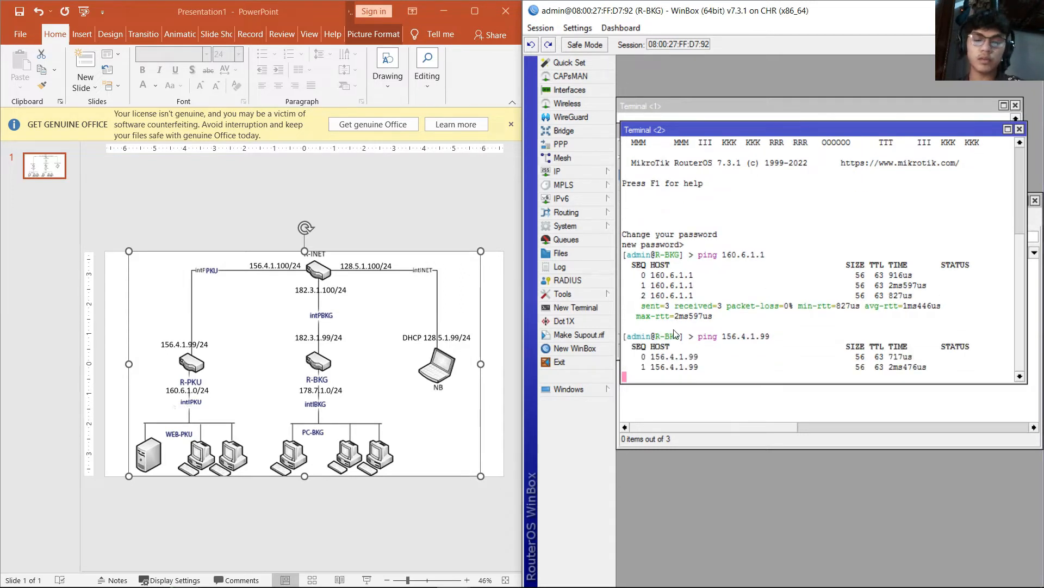
pyautogui.hotkey('ctrl', 'c')
# - Ping R-INET's address 156.4.1.100 from the R-BKG terminal
pyautogui.write('p')
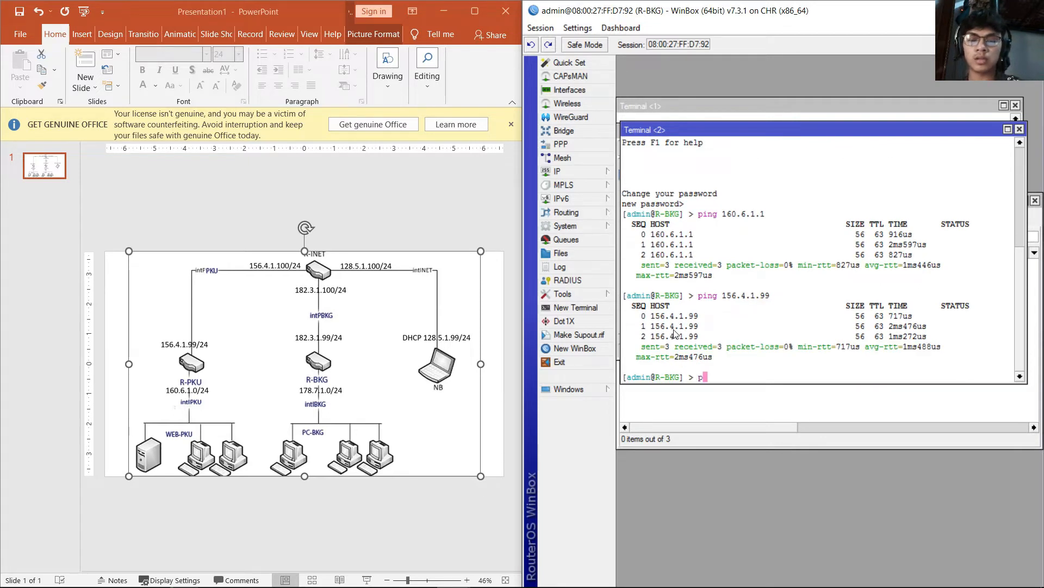
pyautogui.write('ing ')
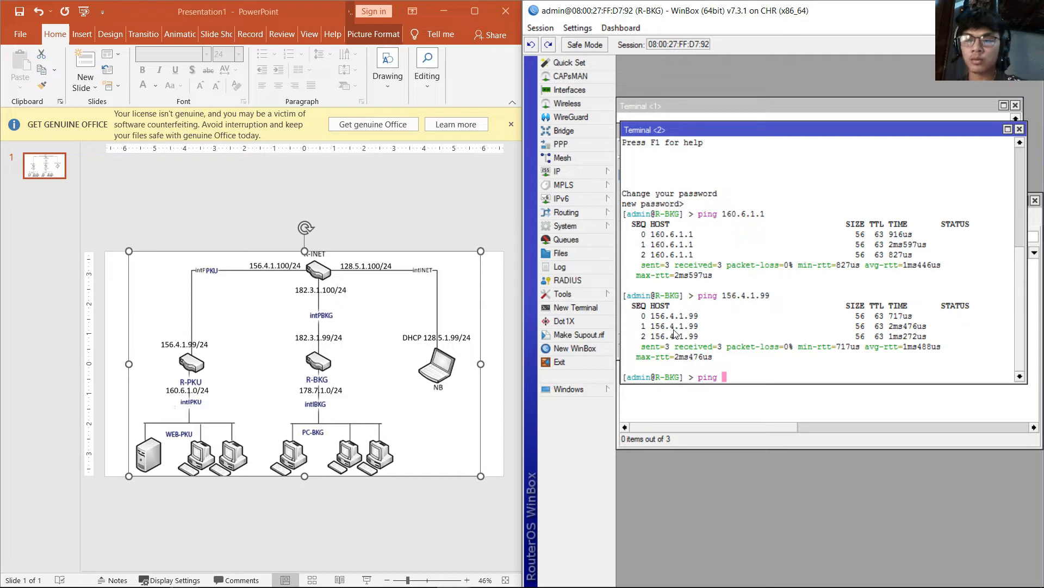
pyautogui.write('156.')
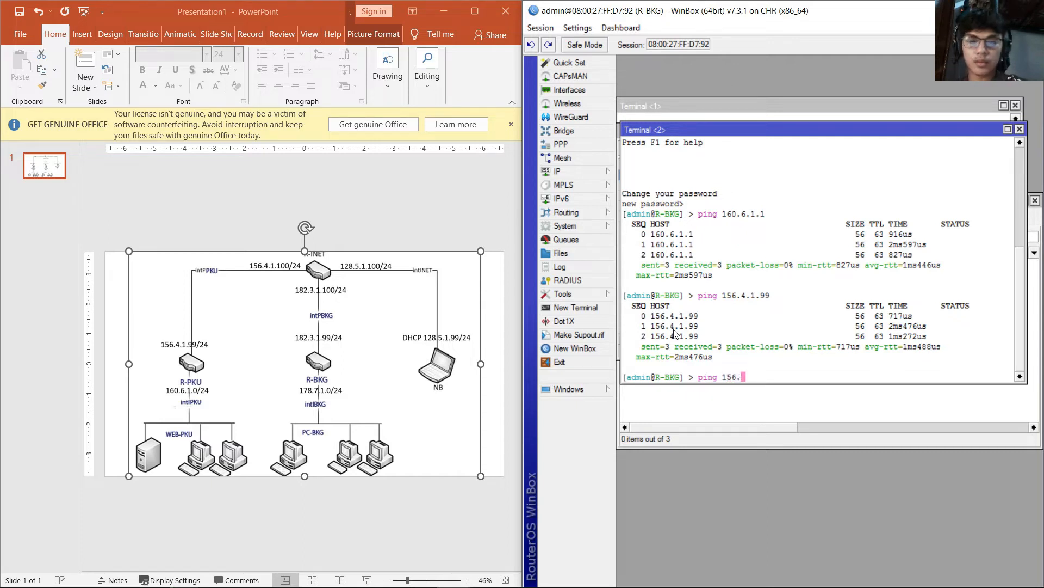
pyautogui.write('4.1')
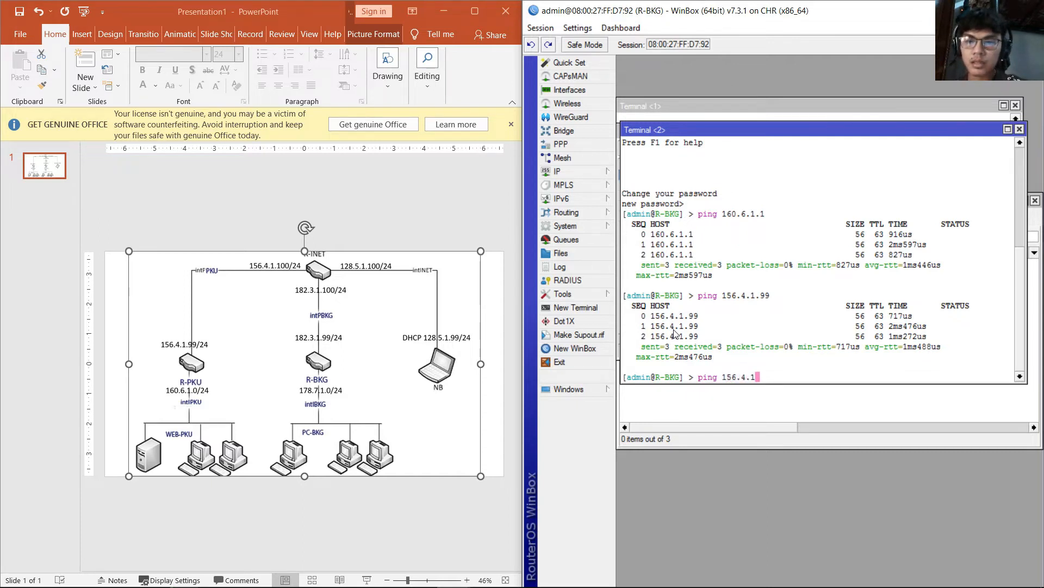
pyautogui.write('.100')
pyautogui.press('Return')
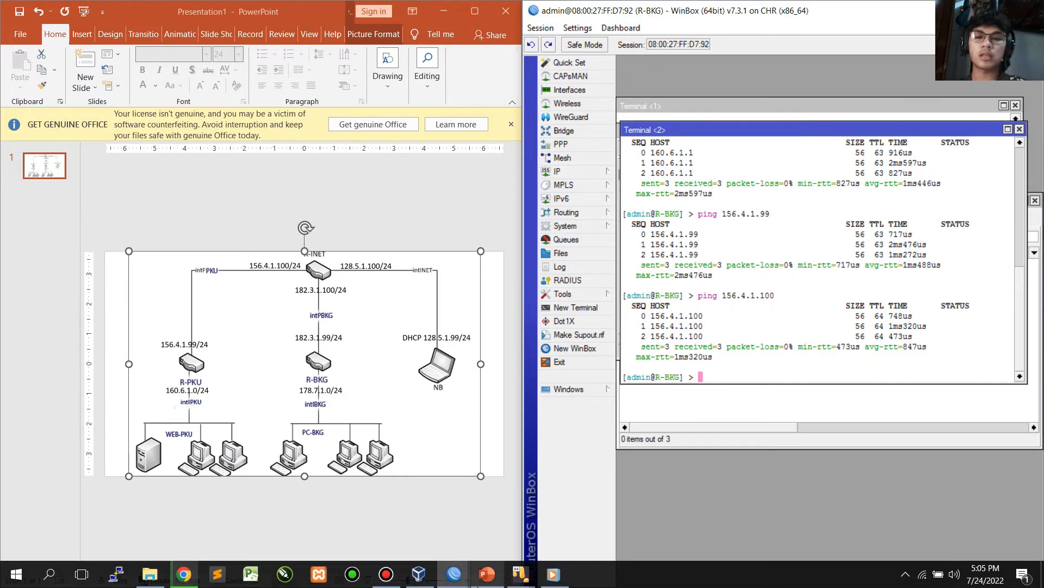
# - Switch to VirtualBox Manager and compare the PC-BKG, WEB-PKU and notebook client machines' network attachments with the topology diagram
pyautogui.click(429, 578)
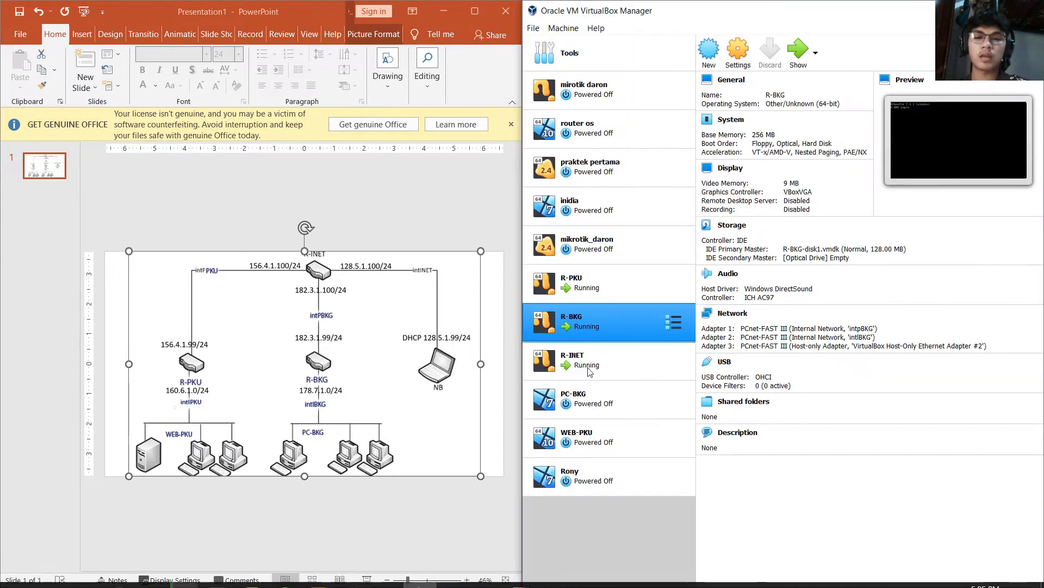
pyautogui.click(601, 408)
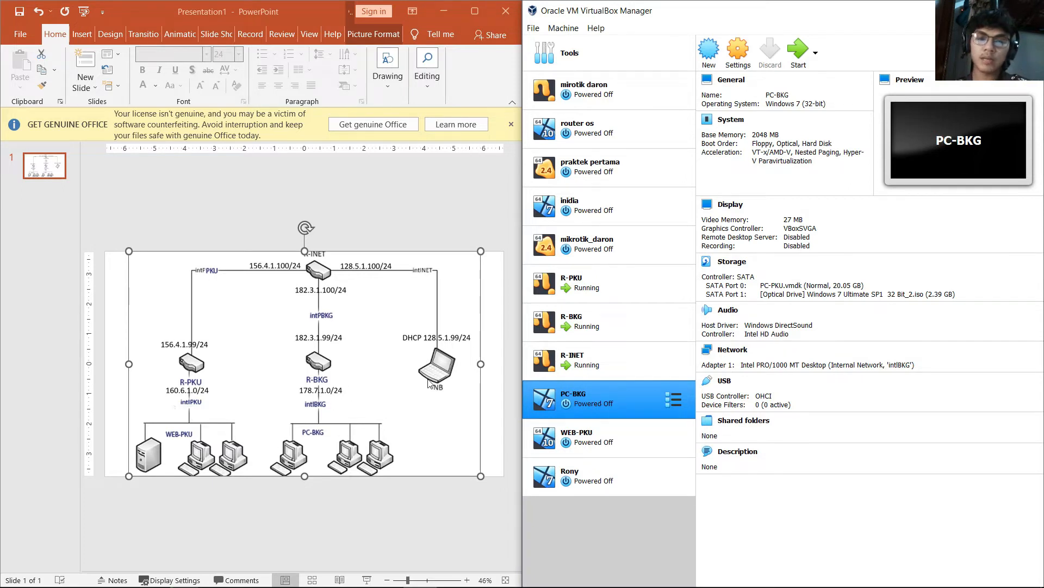
pyautogui.click(532, 481)
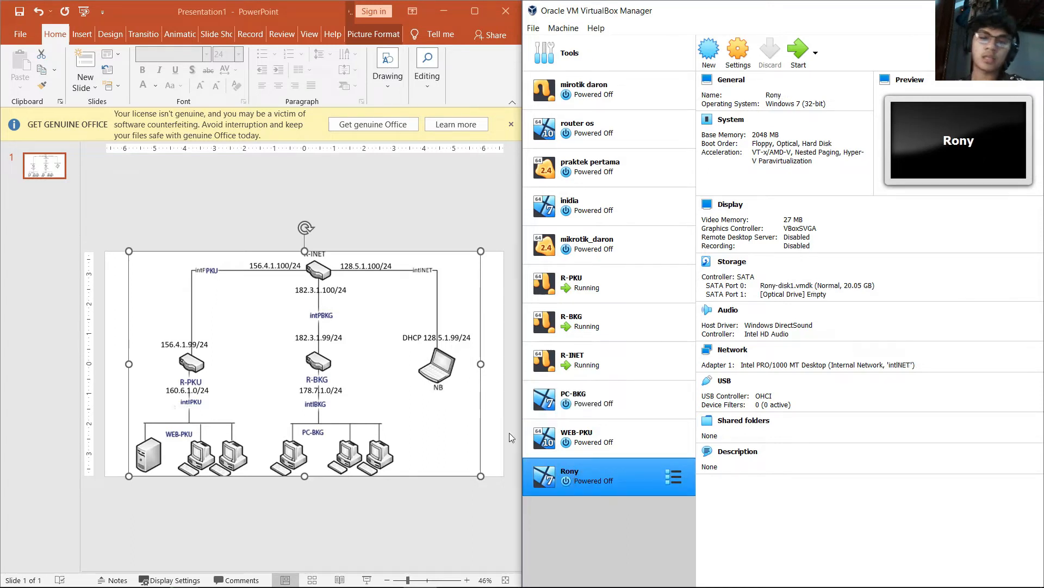
pyautogui.click(435, 386)
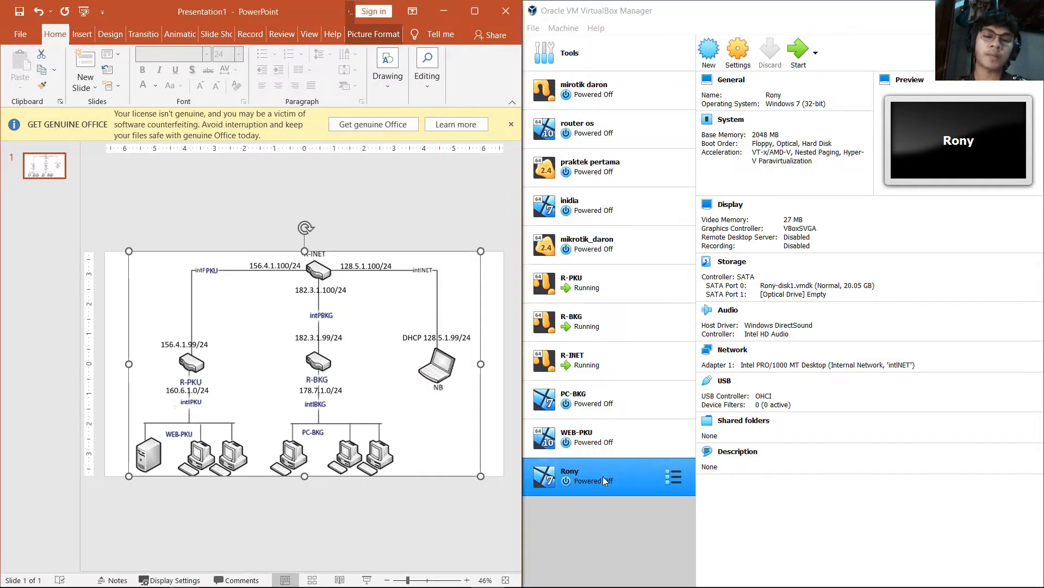
pyautogui.click(601, 446)
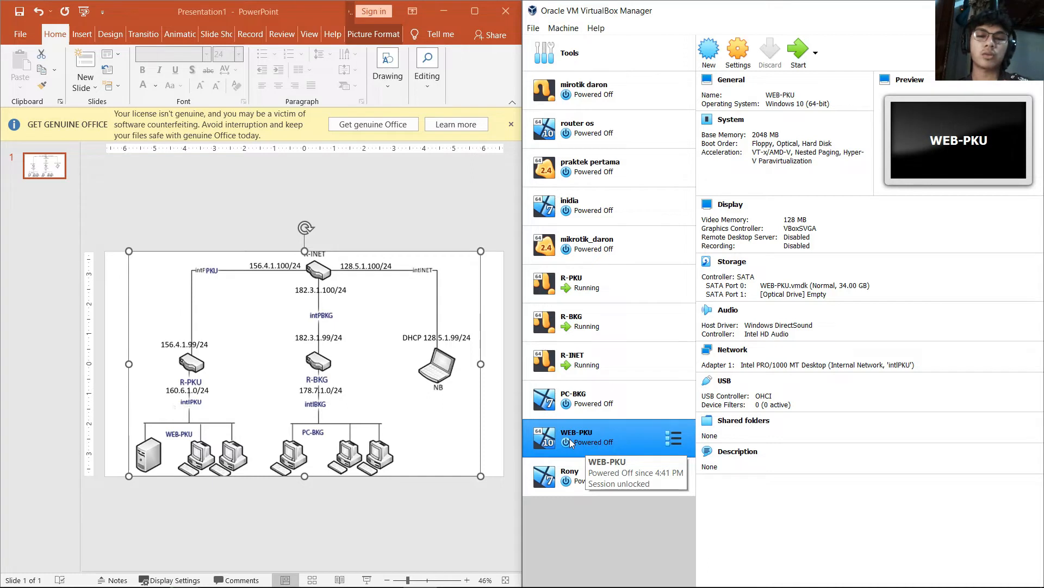
pyautogui.keyDown('ctrl'); pyautogui.click(595, 394); pyautogui.keyUp('ctrl')
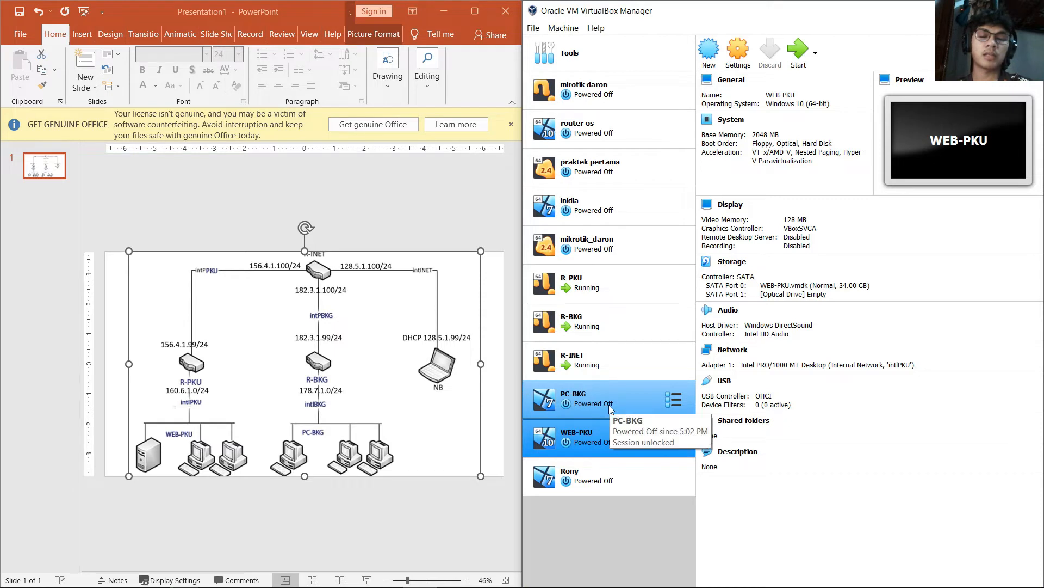
# - Start the PC-BKG virtual machine, choose to start Windows normally and move its window aside
pyautogui.click(609, 405)
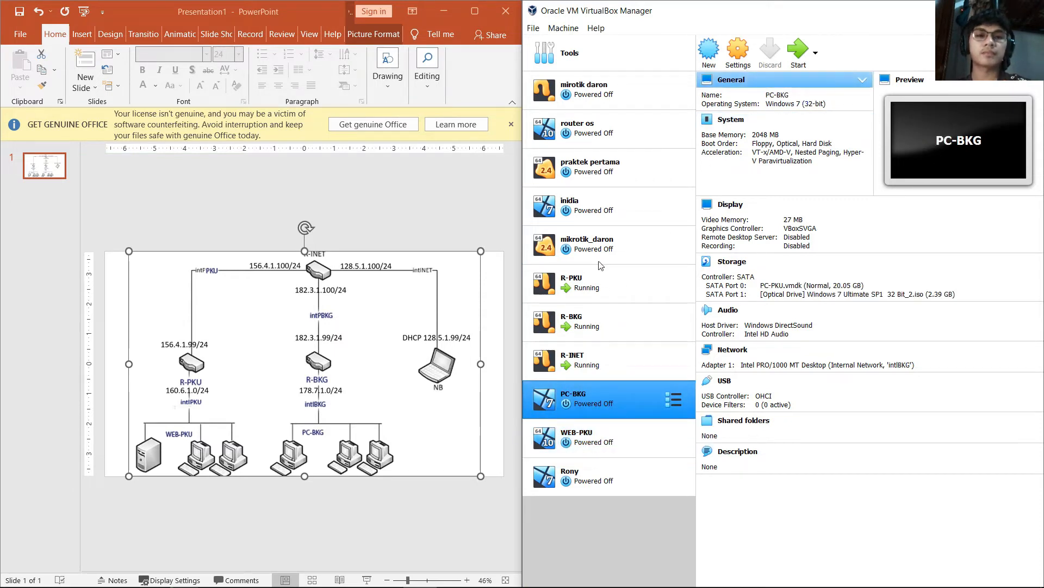
pyautogui.click(799, 50)
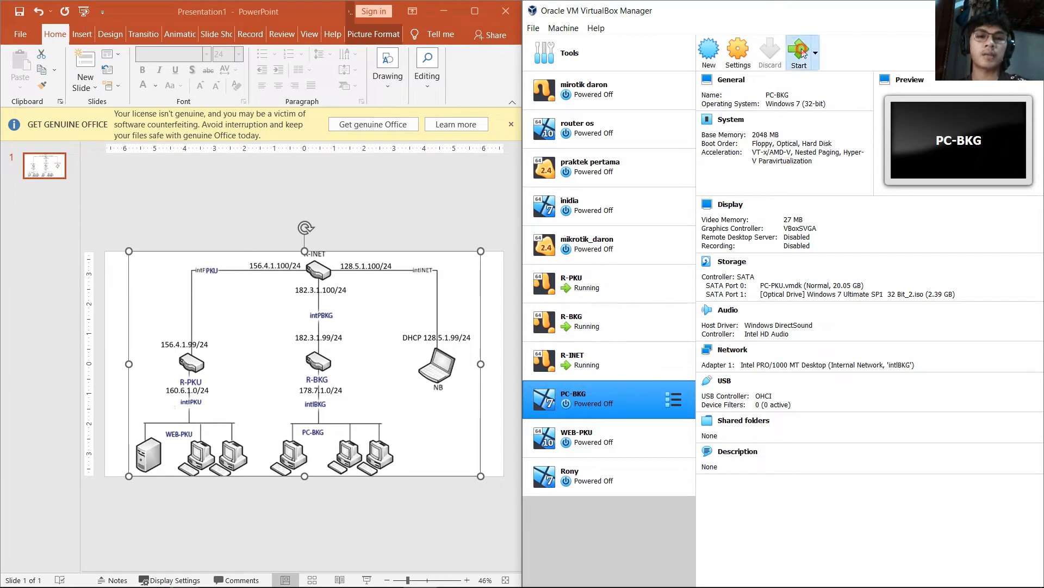
pyautogui.moveTo(396, 570)
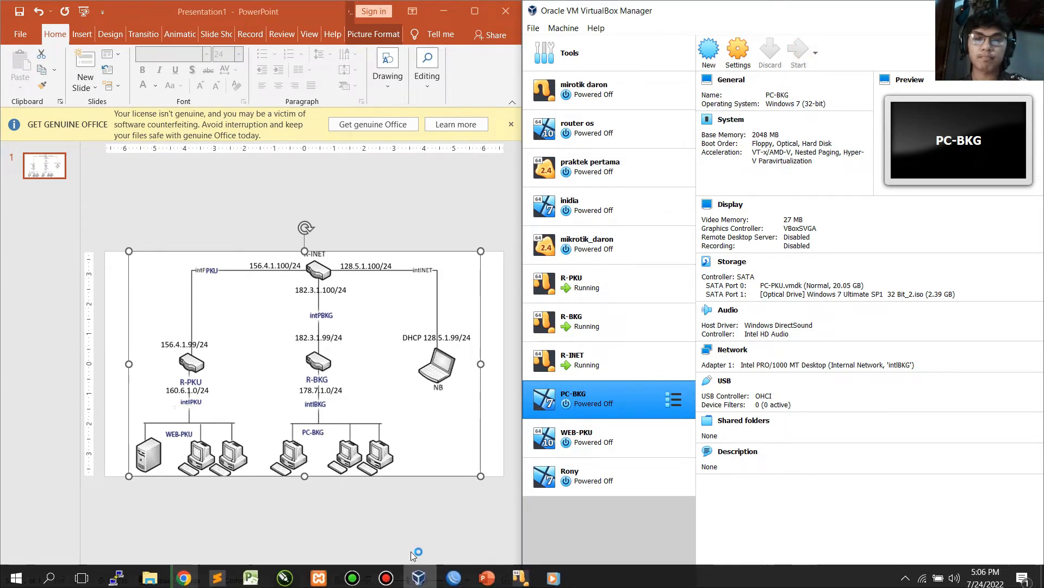
pyautogui.click(388, 576)
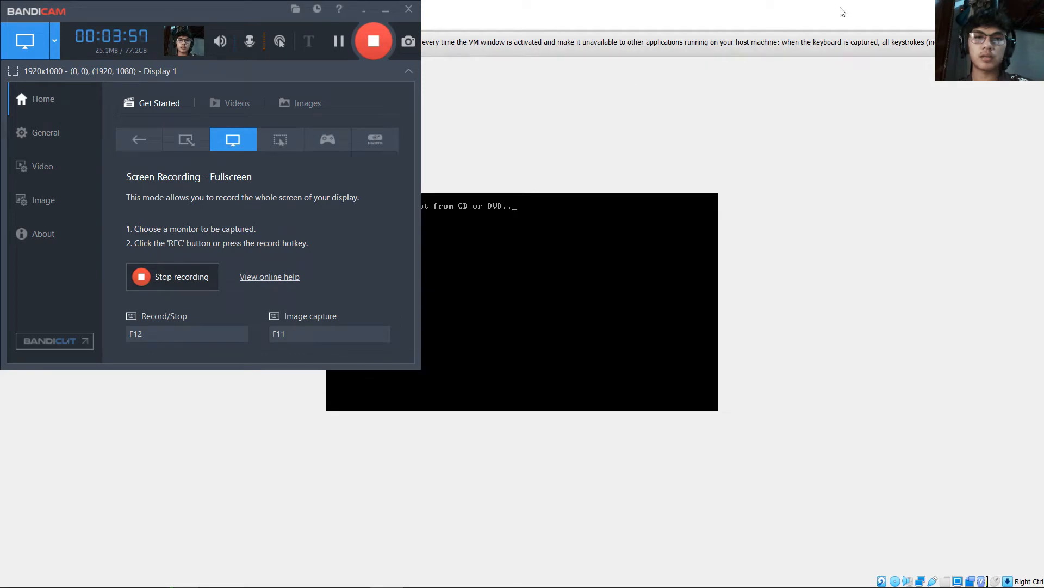
pyautogui.moveTo(852, 5); pyautogui.dragTo(851, 25)
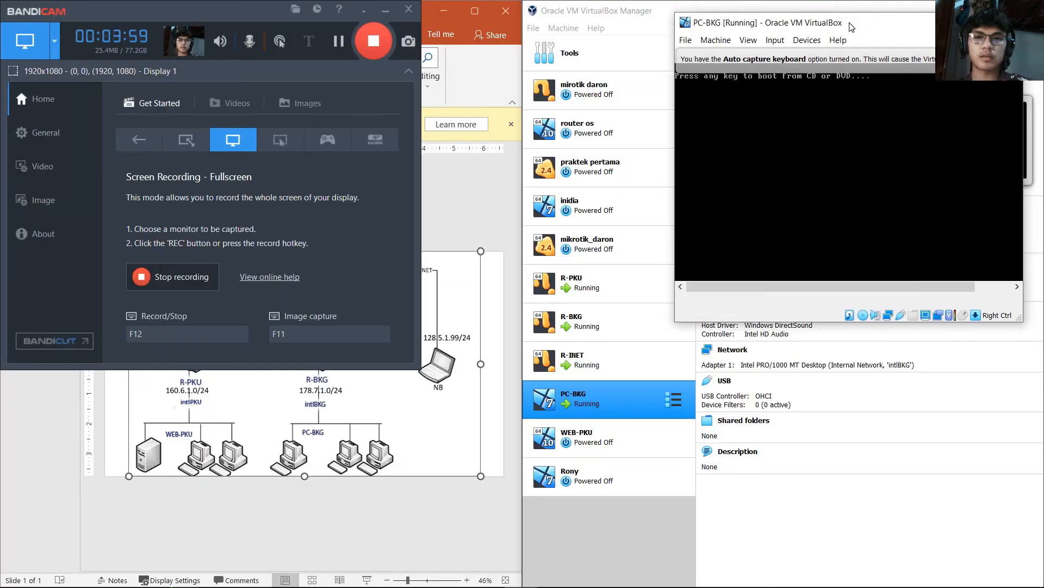
pyautogui.click(386, 12)
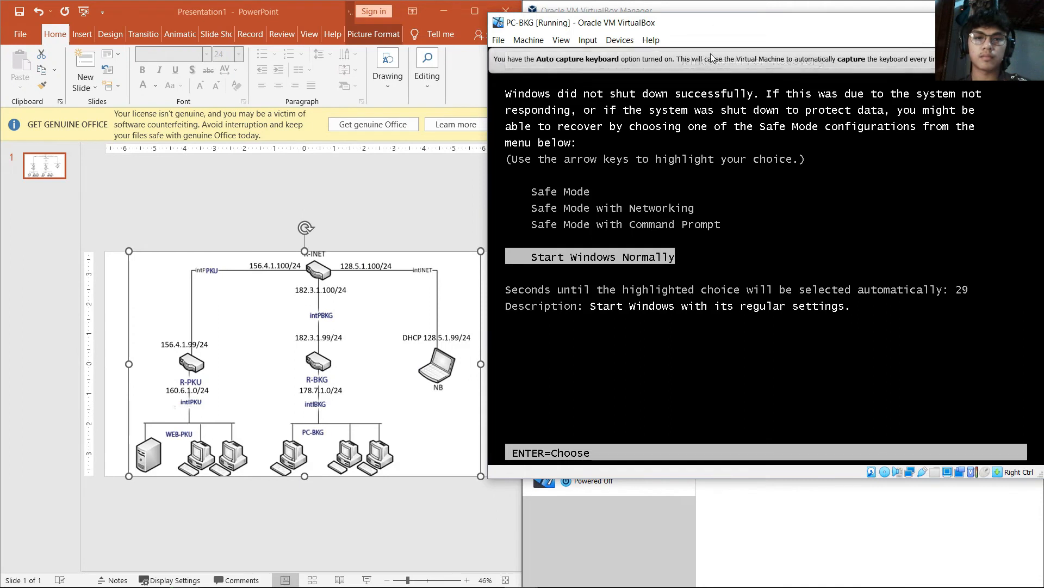
pyautogui.press('Return')
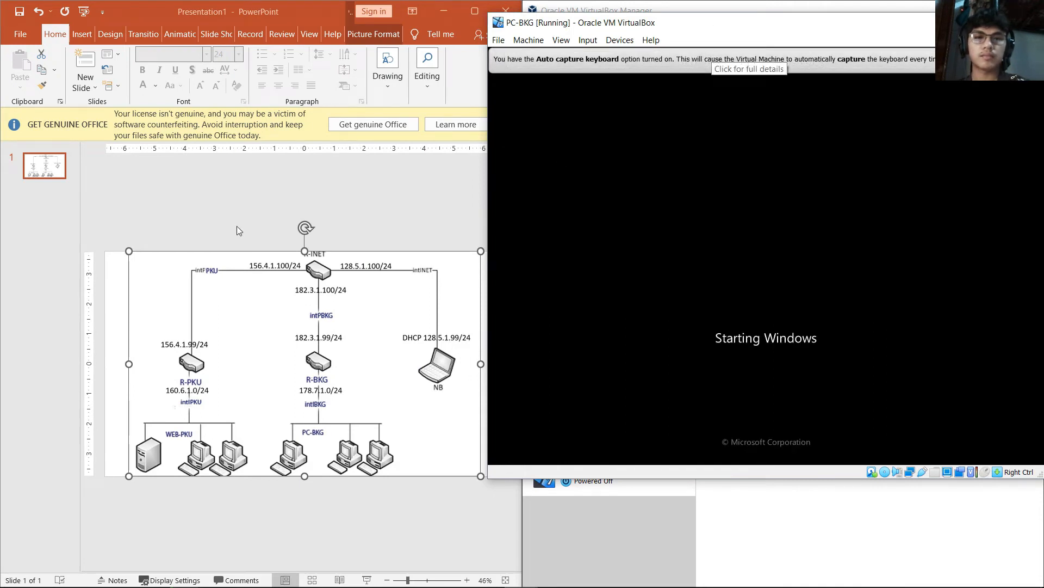
pyautogui.moveTo(687, 25); pyautogui.dragTo(471, 58)
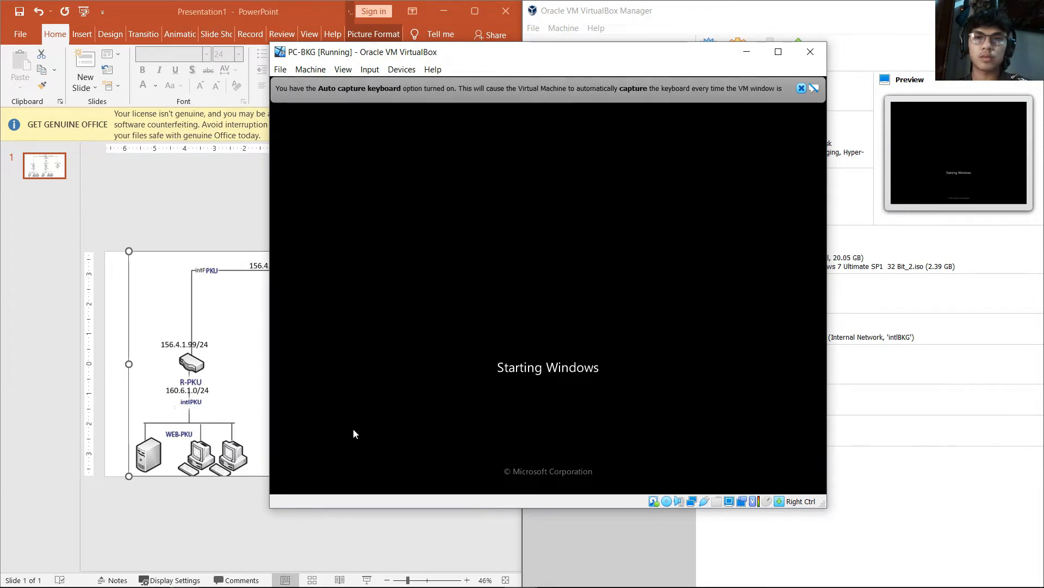
# - Start the Windows 7 notebook client machine attached to the intINET network and choose to start Windows normally
pyautogui.moveTo(442, 585)
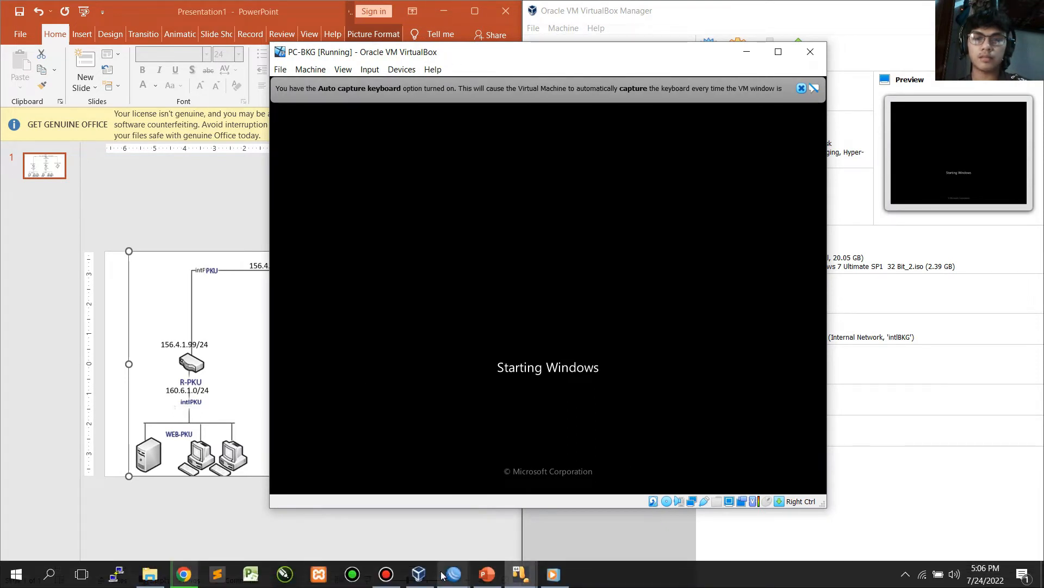
pyautogui.click(443, 575)
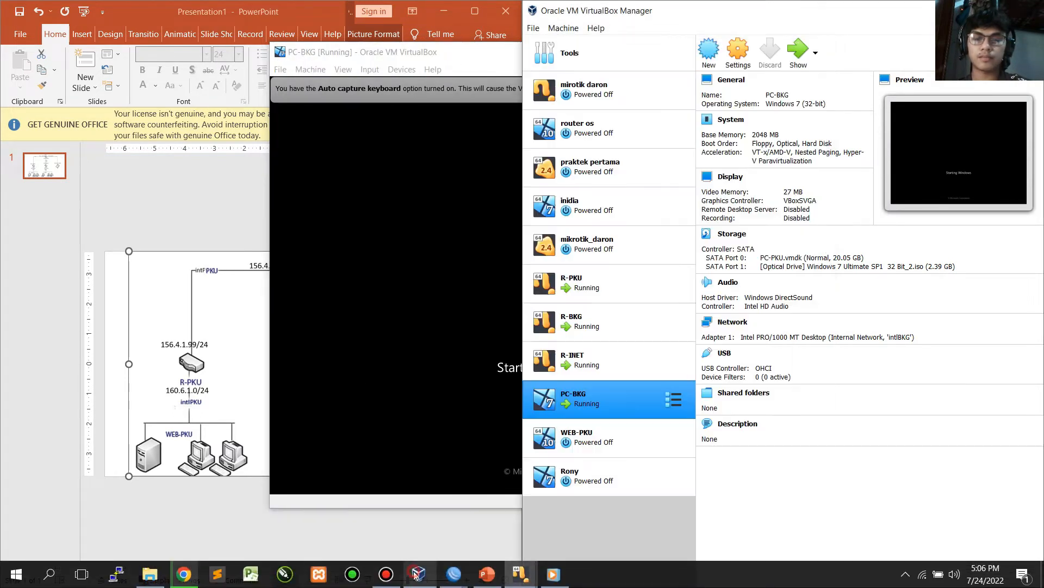
pyautogui.click(580, 468)
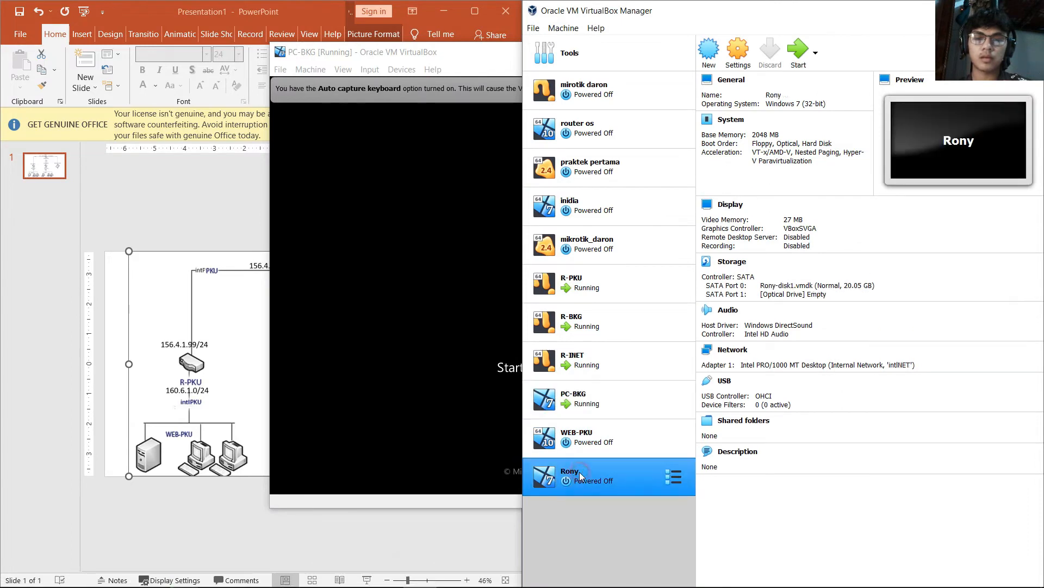
pyautogui.click(801, 66)
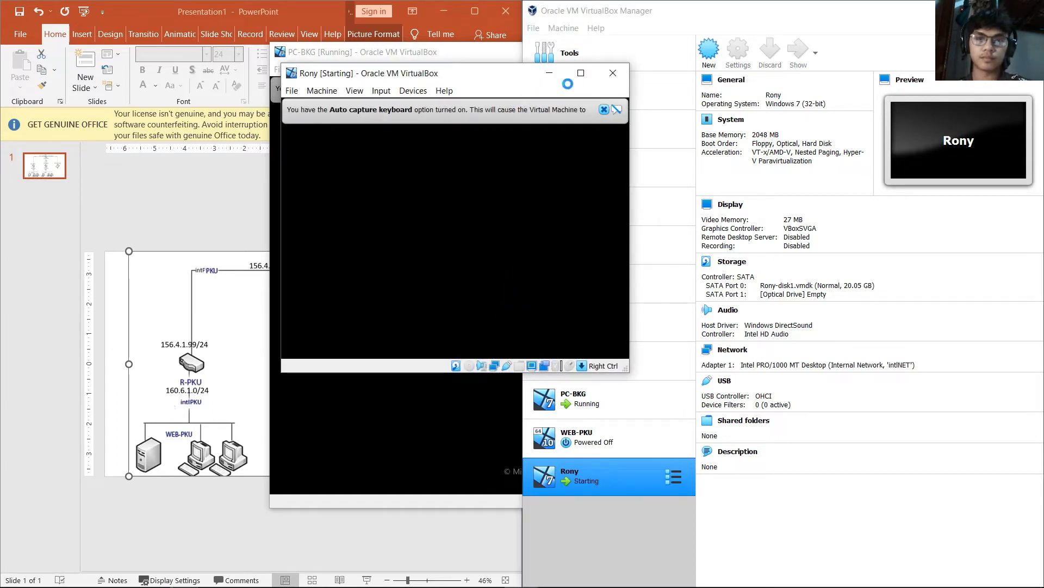
pyautogui.moveTo(513, 77); pyautogui.dragTo(522, 112)
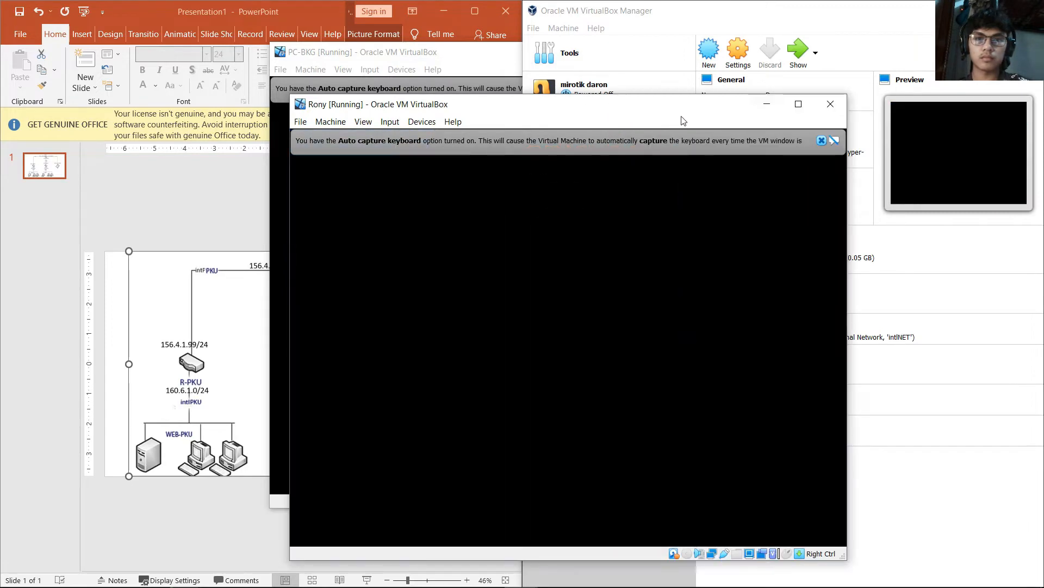
pyautogui.moveTo(665, 111); pyautogui.dragTo(430, 143)
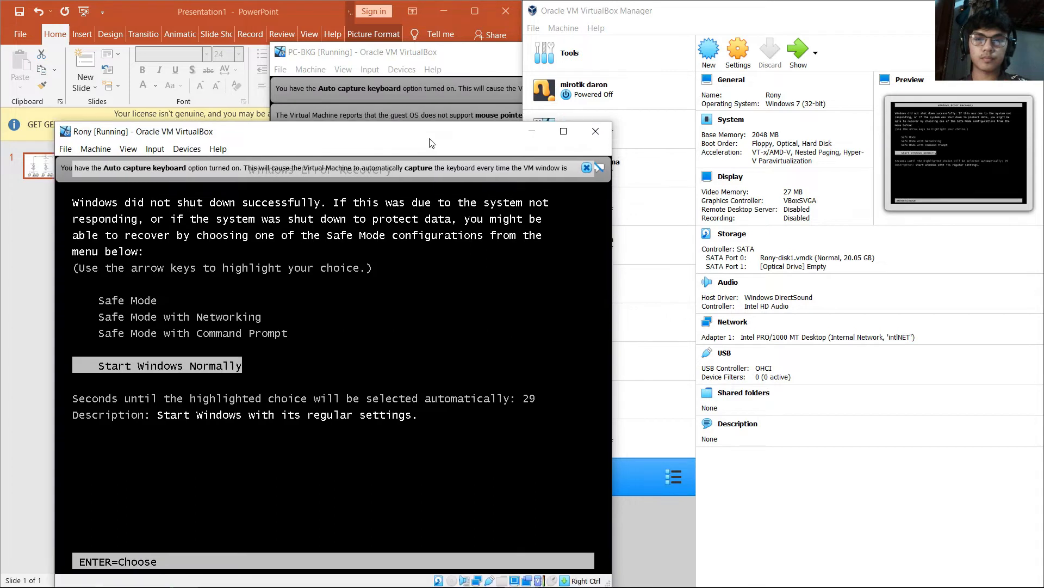
pyautogui.press('Return')
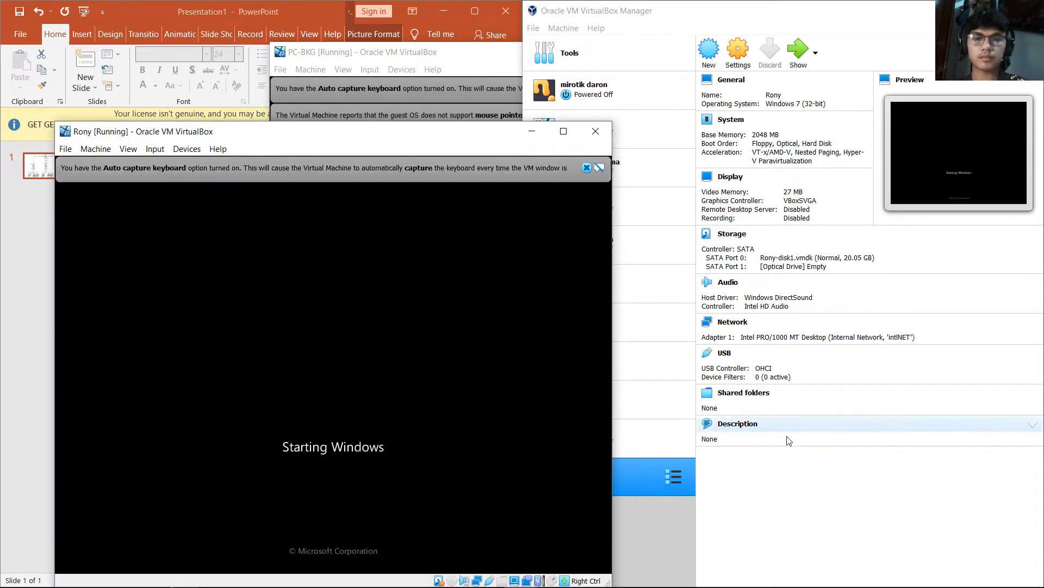
# - Start the WEB-PKU virtual machine and check the booting windows of the other client machines
pyautogui.click(655, 438)
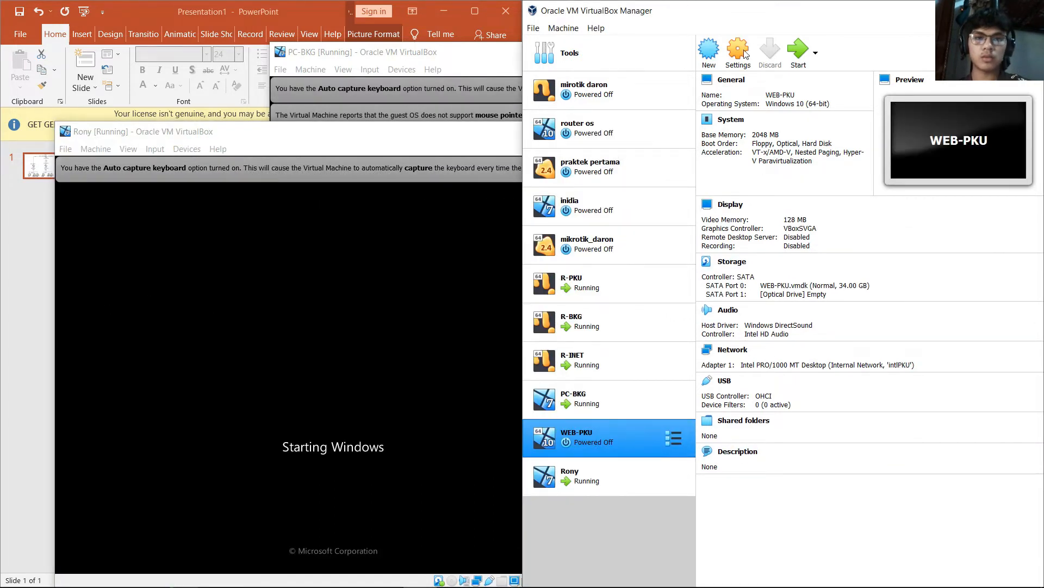
pyautogui.click(794, 55)
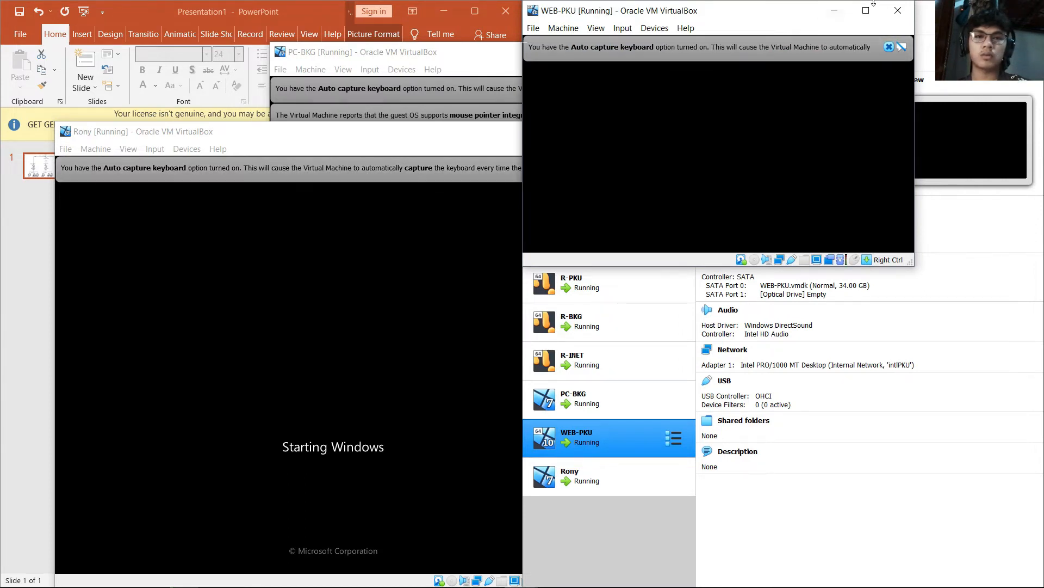
pyautogui.click(818, 20)
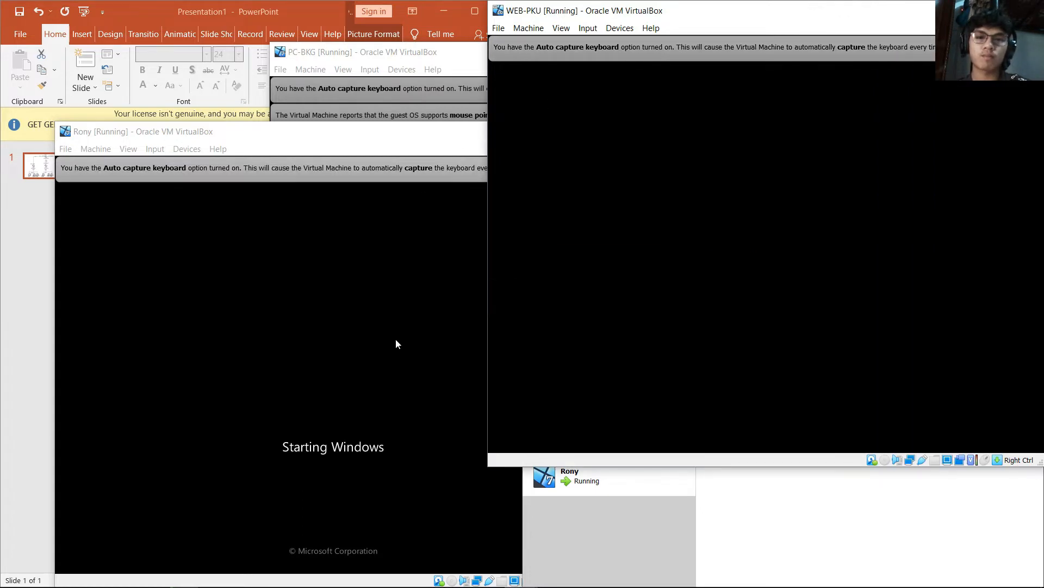
pyautogui.click(381, 253)
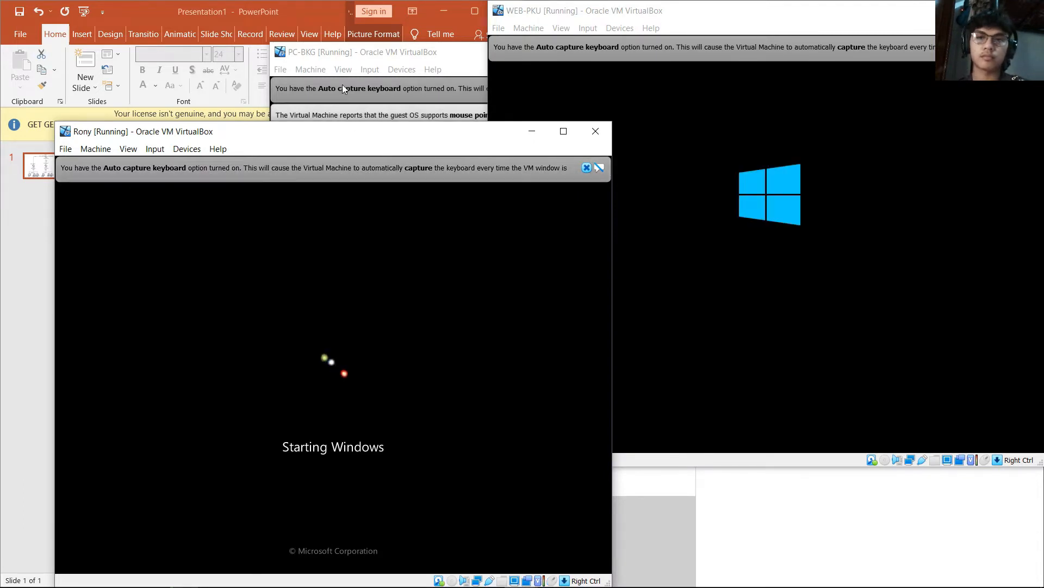
pyautogui.click(443, 59)
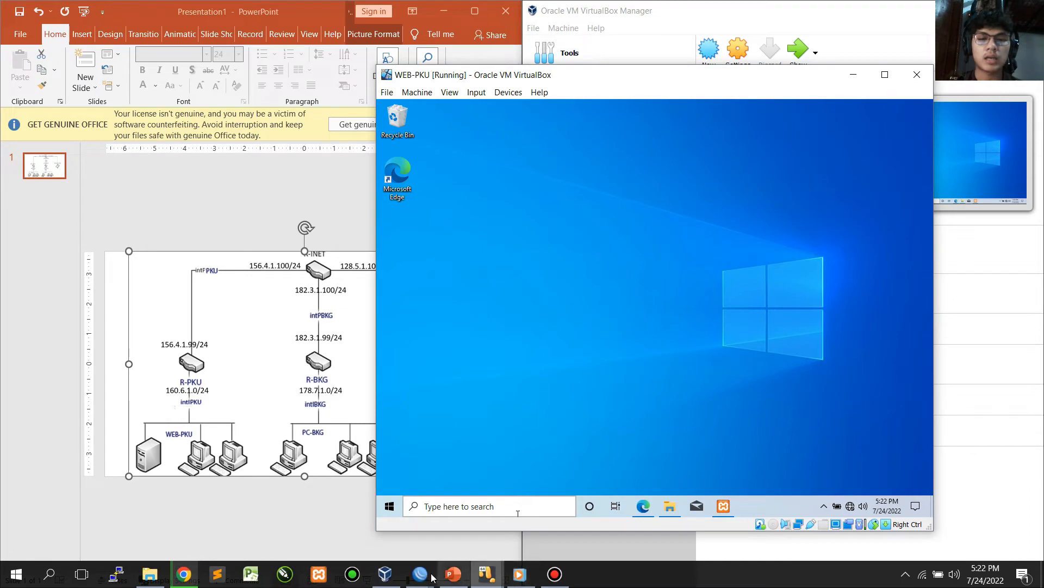
# - Try attaching WEB-PKU's network Adapter 1 to Bridged Adapter in its VirtualBox settings, closing the settings without saving
pyautogui.click(385, 575)
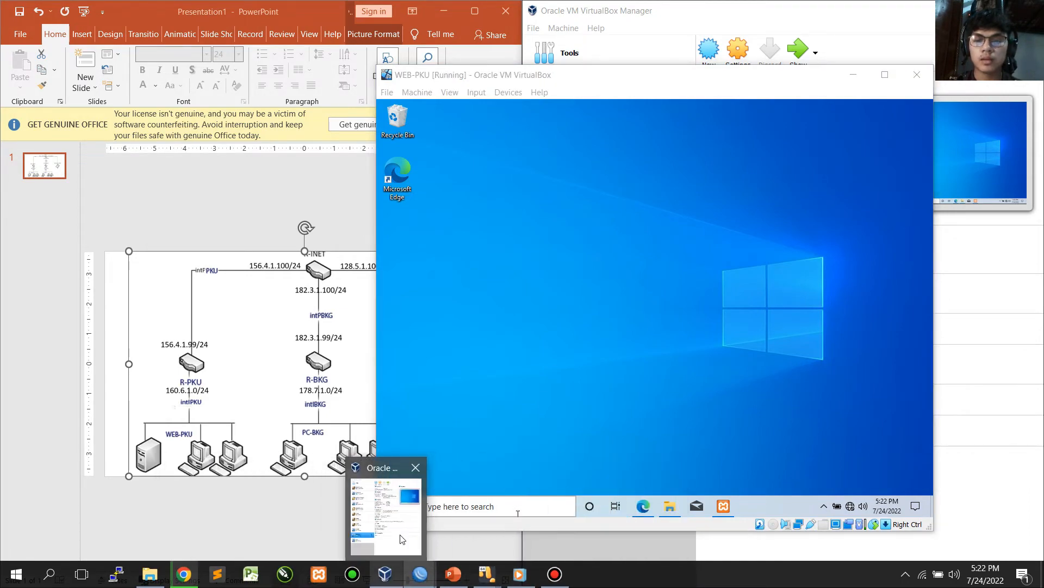
pyautogui.click(393, 556)
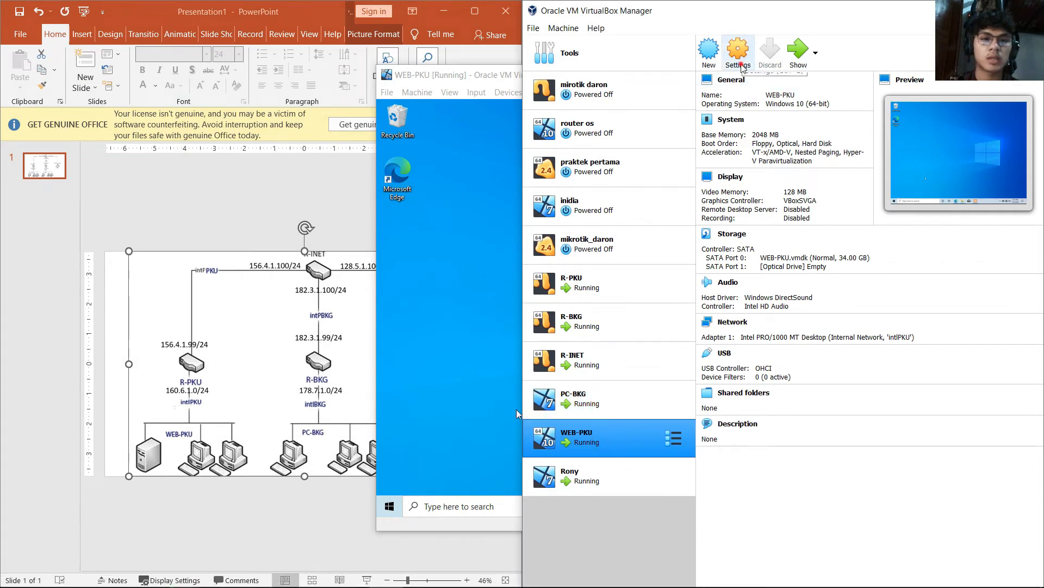
pyautogui.click(742, 68)
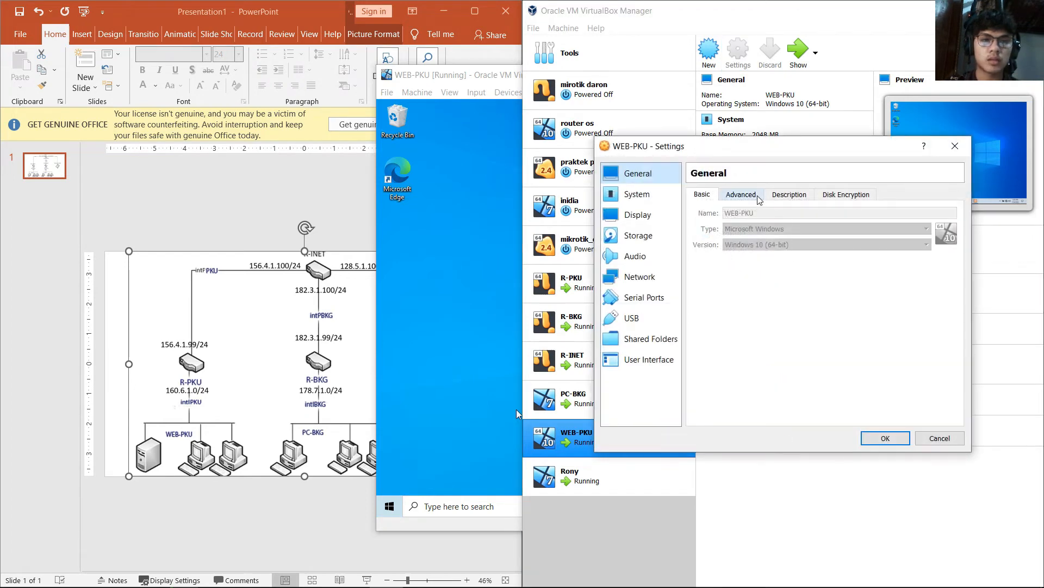
pyautogui.click(645, 279)
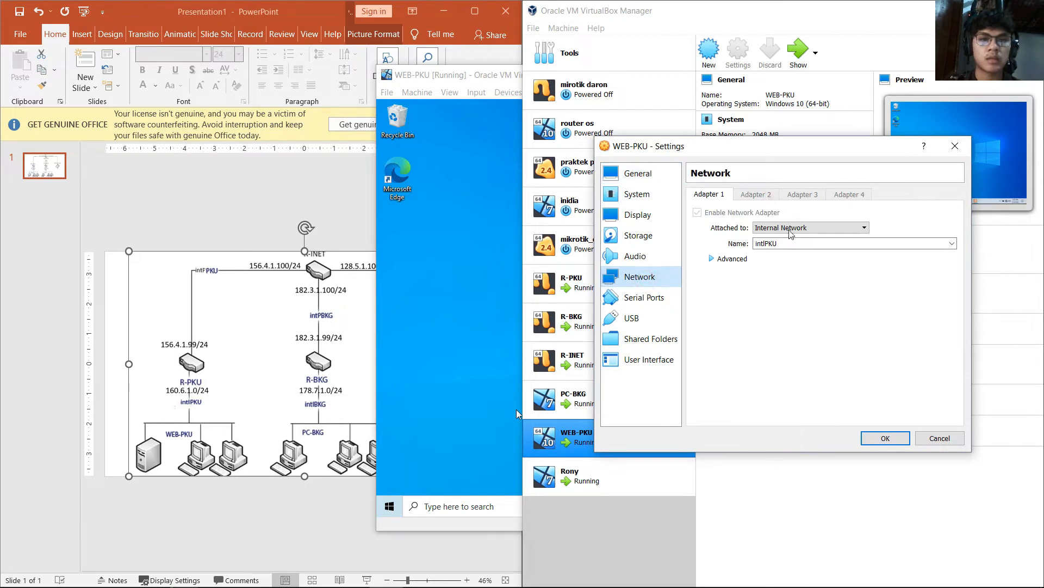
pyautogui.click(827, 233)
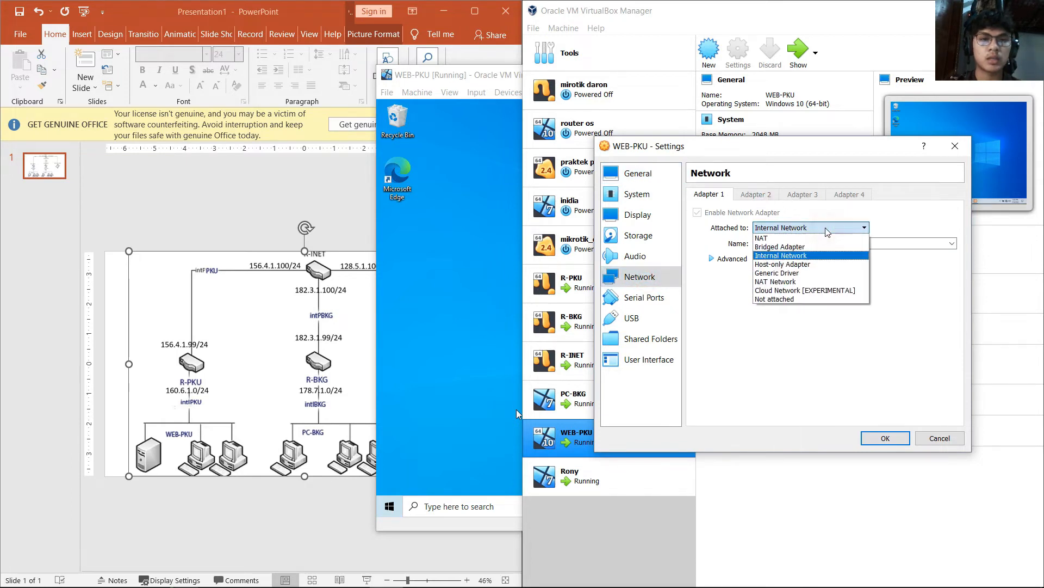
pyautogui.click(810, 248)
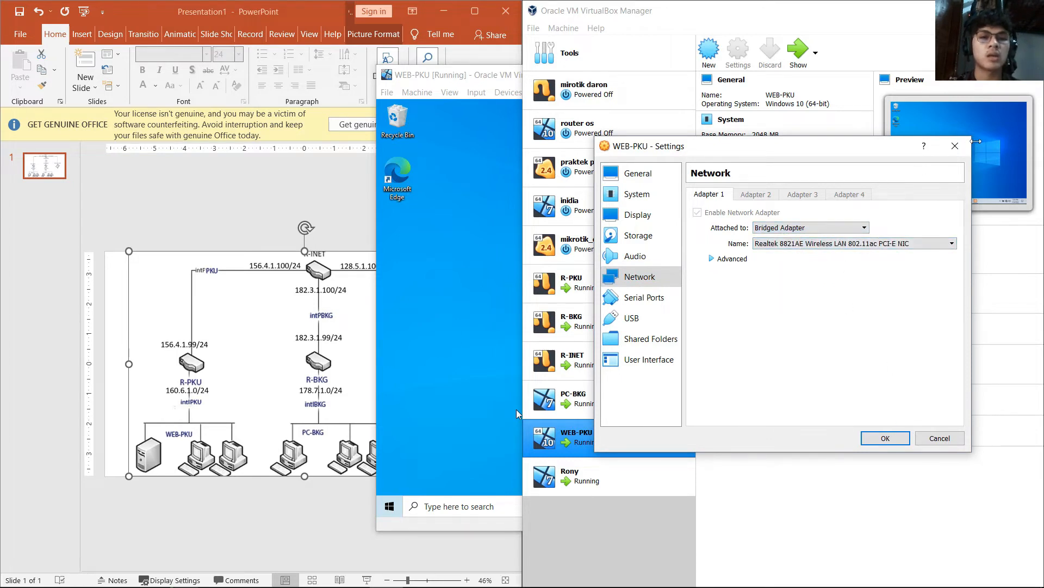
pyautogui.click(955, 145)
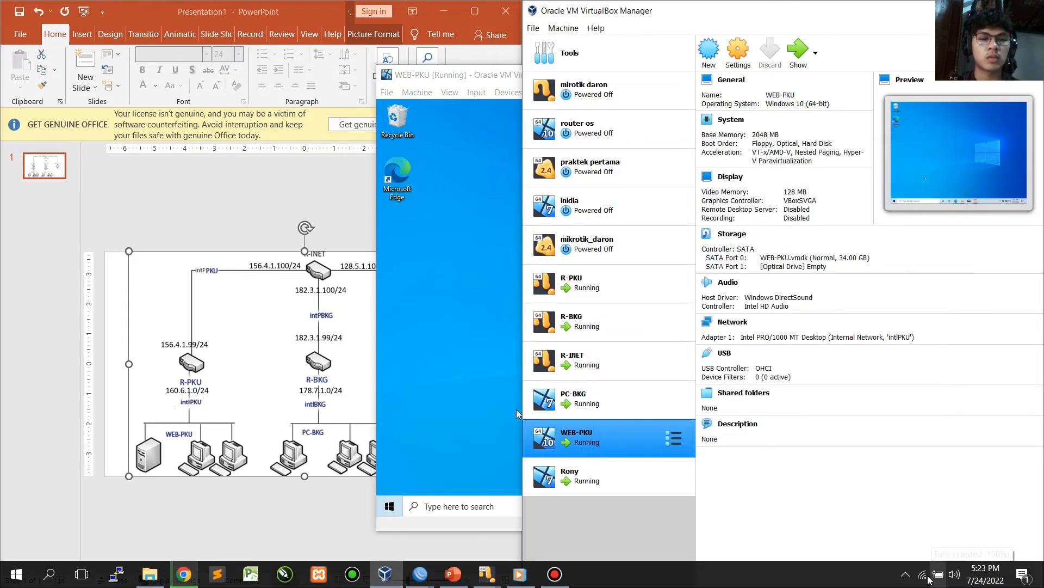
# - Start the Apache and MySQL modules in the XAMPP Control Panel on the WEB-PKU machine
pyautogui.click(473, 275)
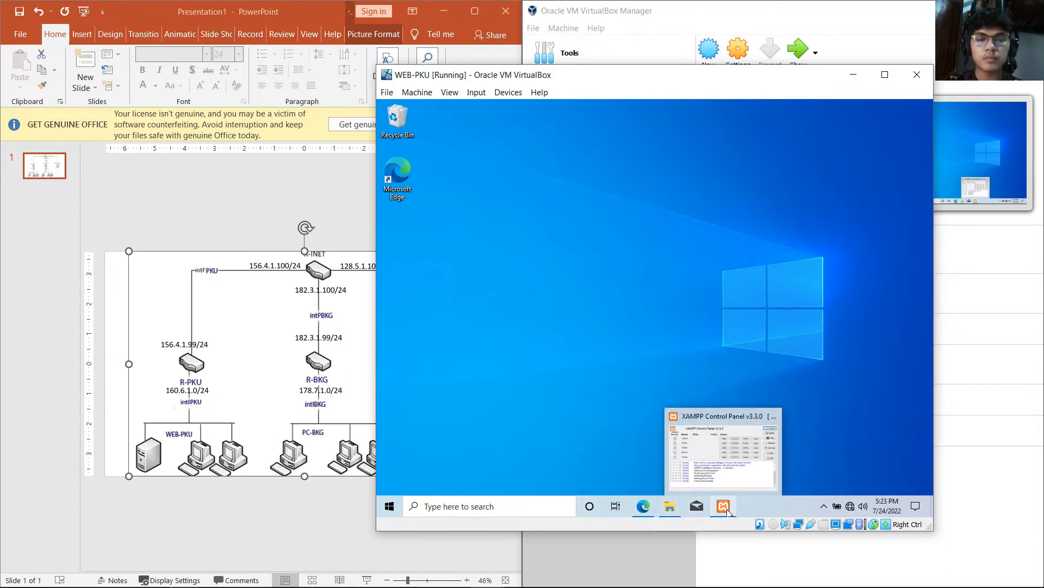
pyautogui.moveTo(717, 509)
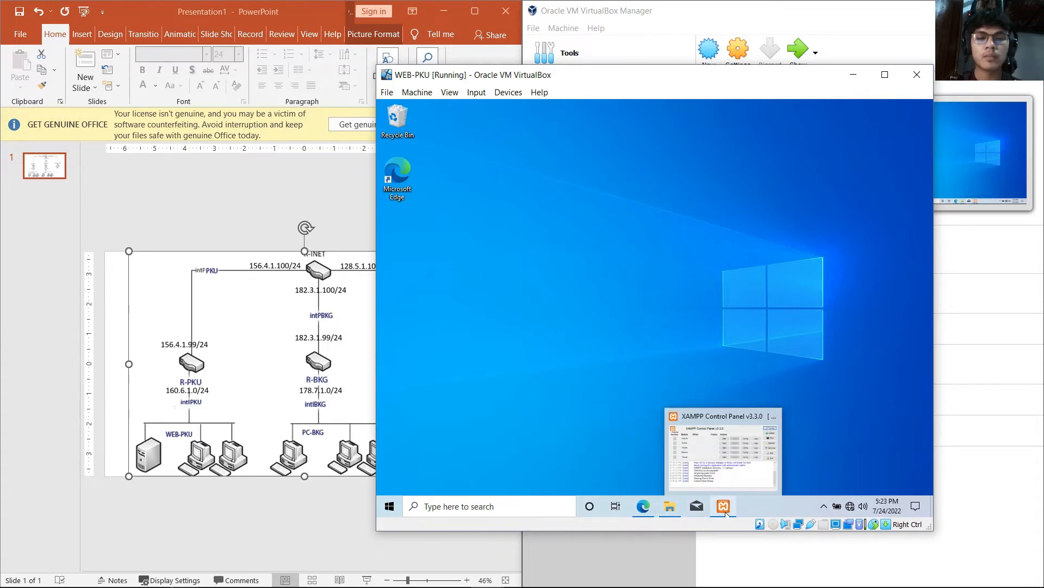
pyautogui.click(728, 464)
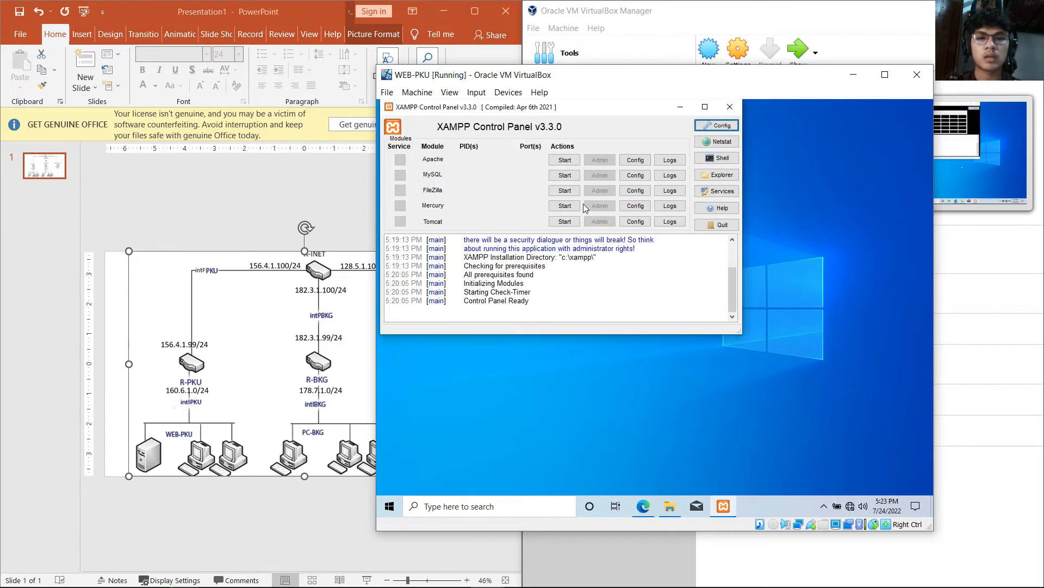
pyautogui.click(571, 163)
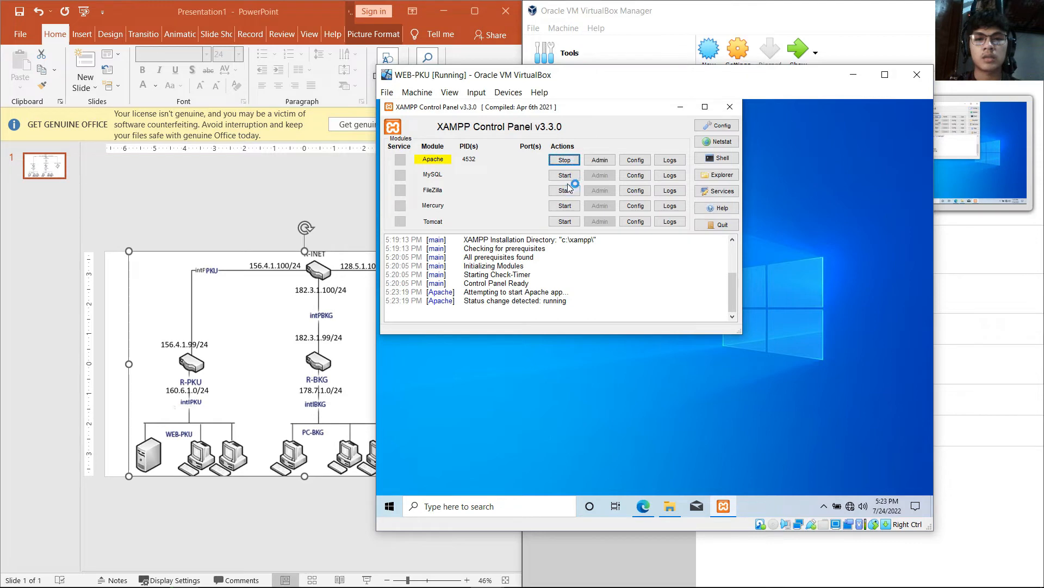
pyautogui.click(567, 176)
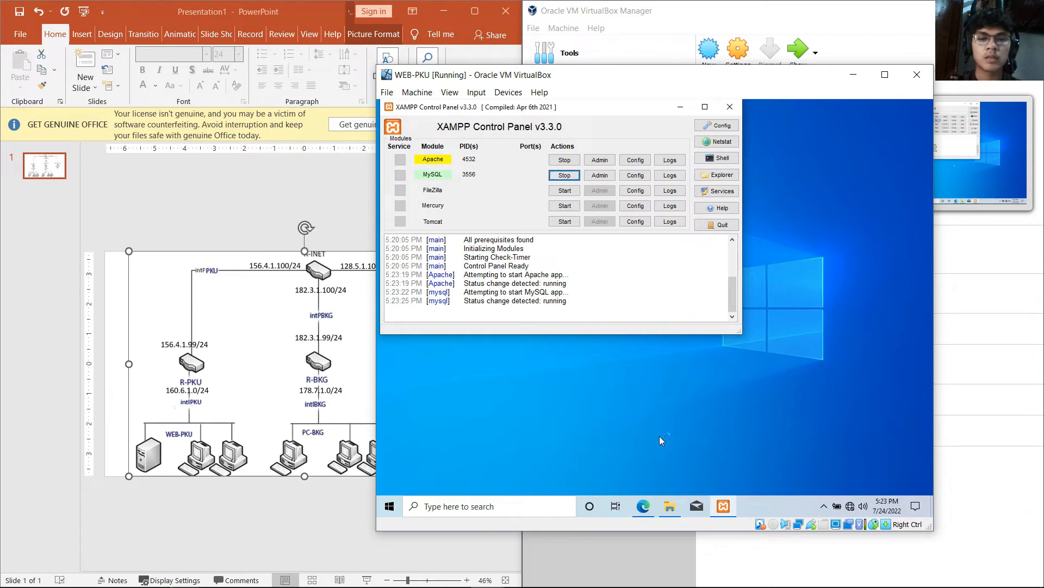
# - Open the Edge browser on WEB-PKU and dismiss the Windows Defender Firewall alert for mysqld
pyautogui.moveTo(644, 507)
pyautogui.click(642, 462)
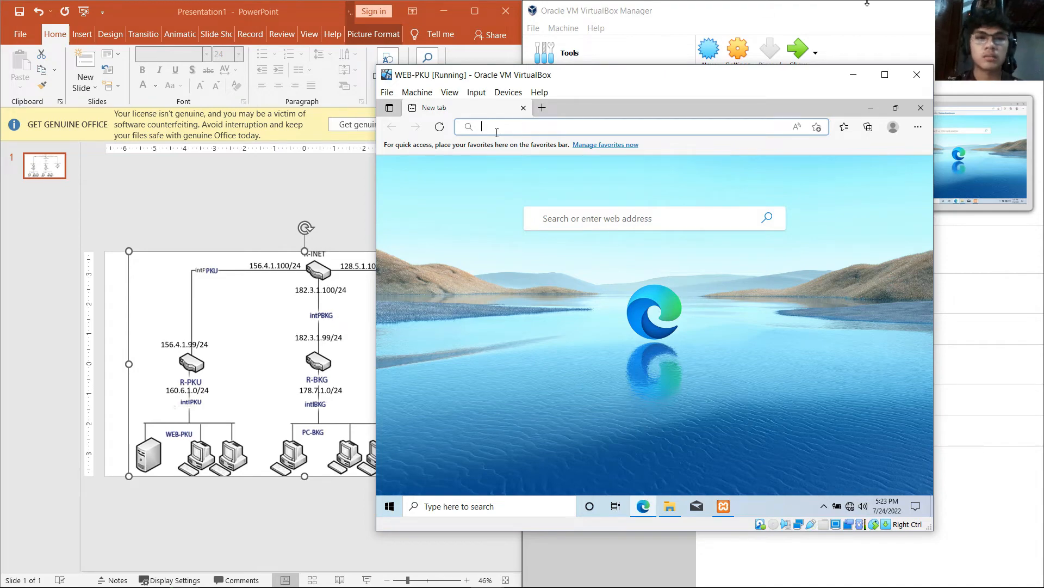
pyautogui.click(858, 75)
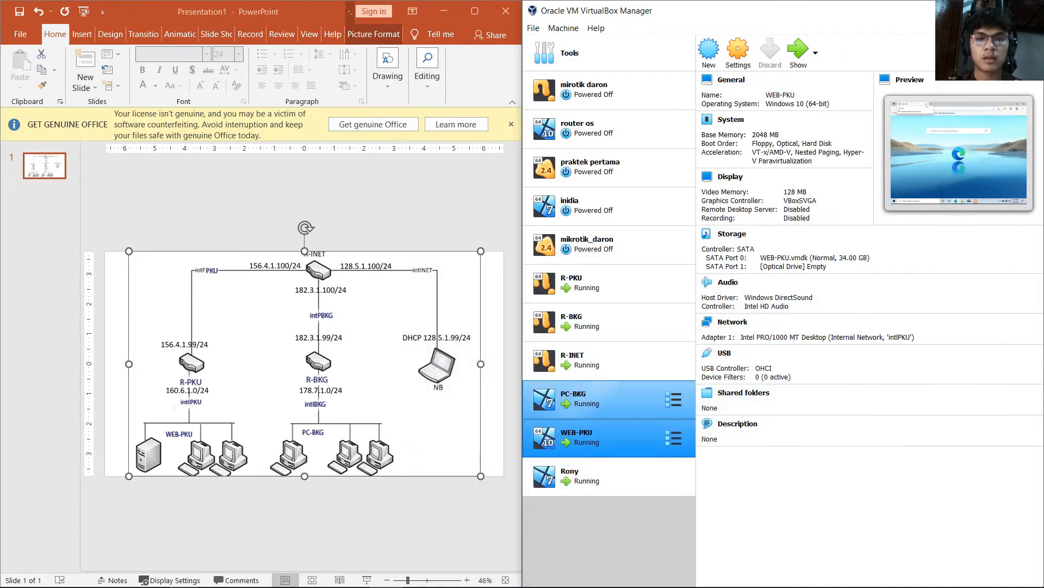
pyautogui.moveTo(537, 583)
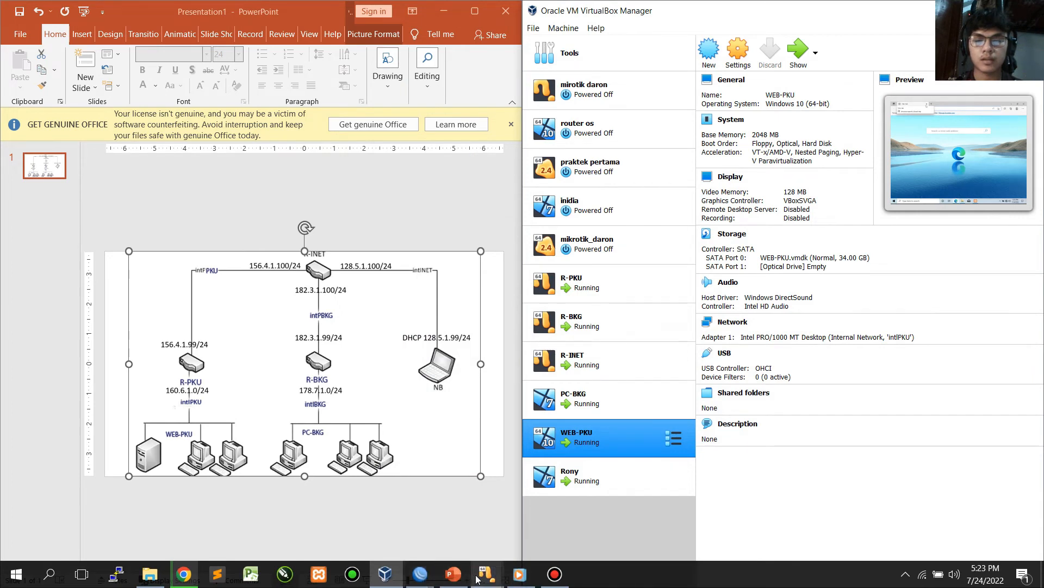
pyautogui.moveTo(487, 574)
pyautogui.click(749, 504)
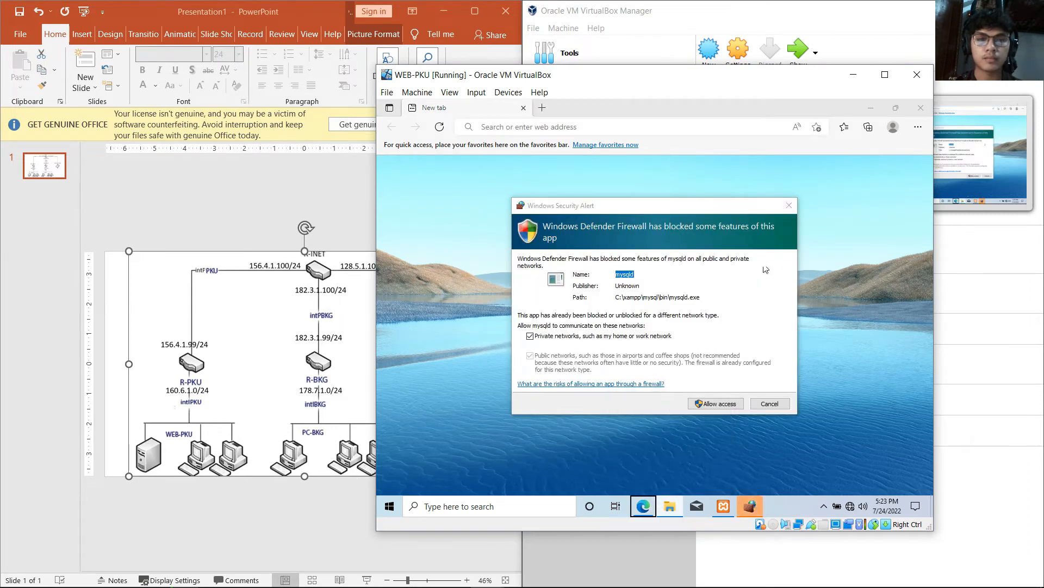
pyautogui.click(787, 210)
# - Open the index PHP file from C:\xampp\htdocs in Notepad, review its HTML code and minimize it
pyautogui.click(676, 513)
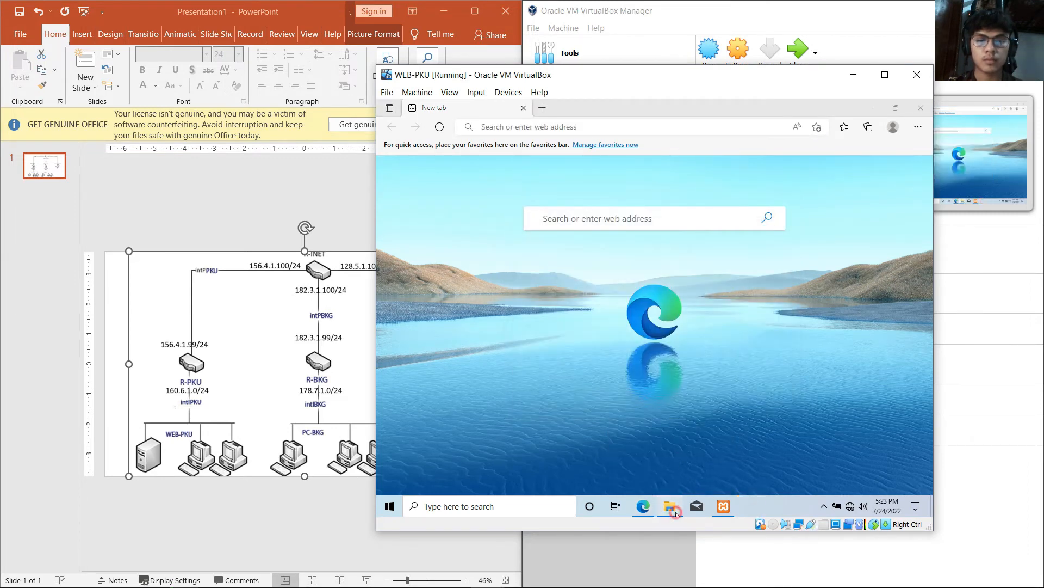
pyautogui.rightClick(675, 513)
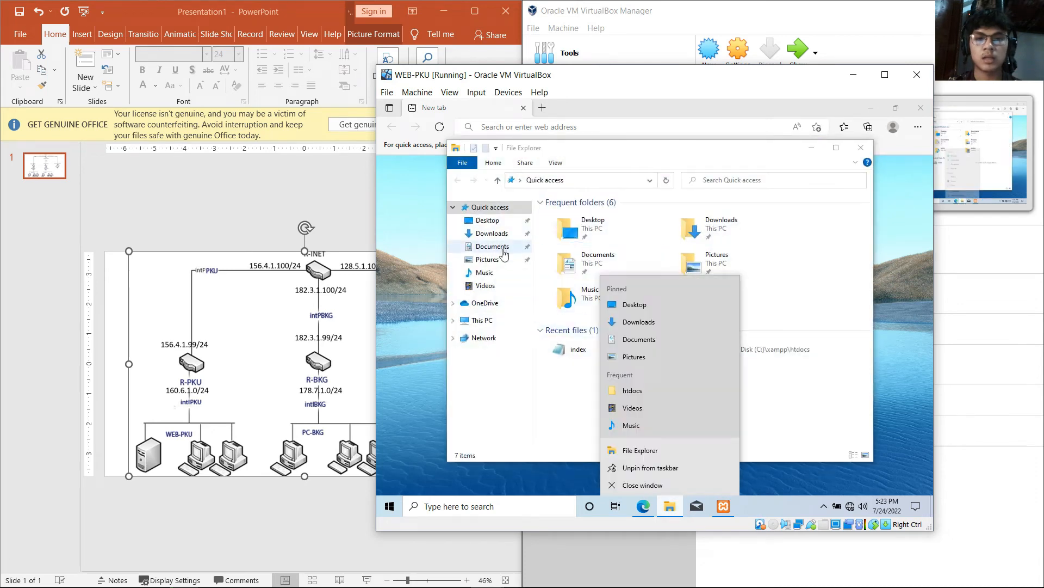
pyautogui.click(495, 321)
pyautogui.click(495, 321)
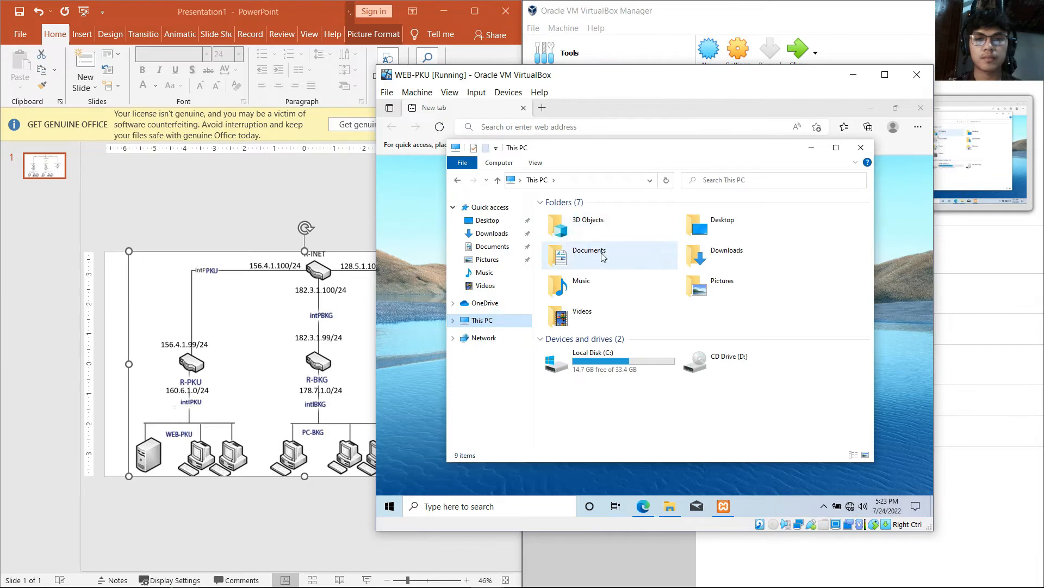
pyautogui.click(619, 373)
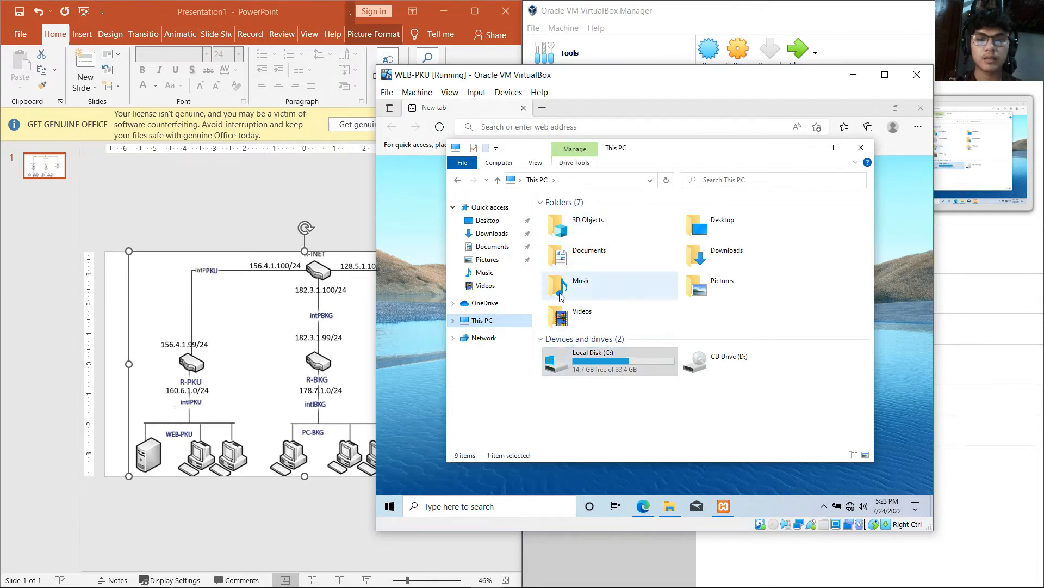
pyautogui.doubleClick(593, 360)
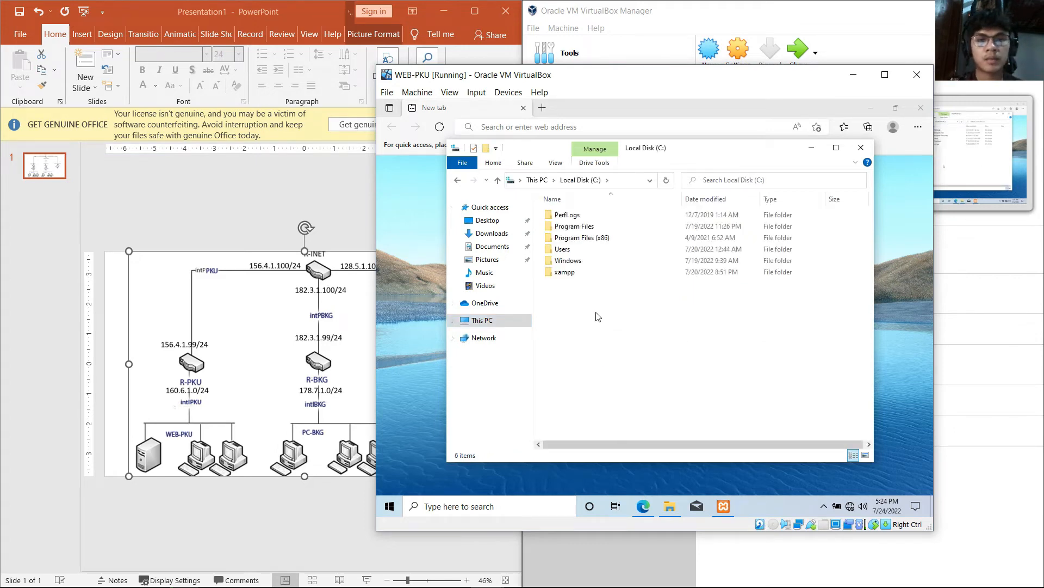
pyautogui.doubleClick(586, 273)
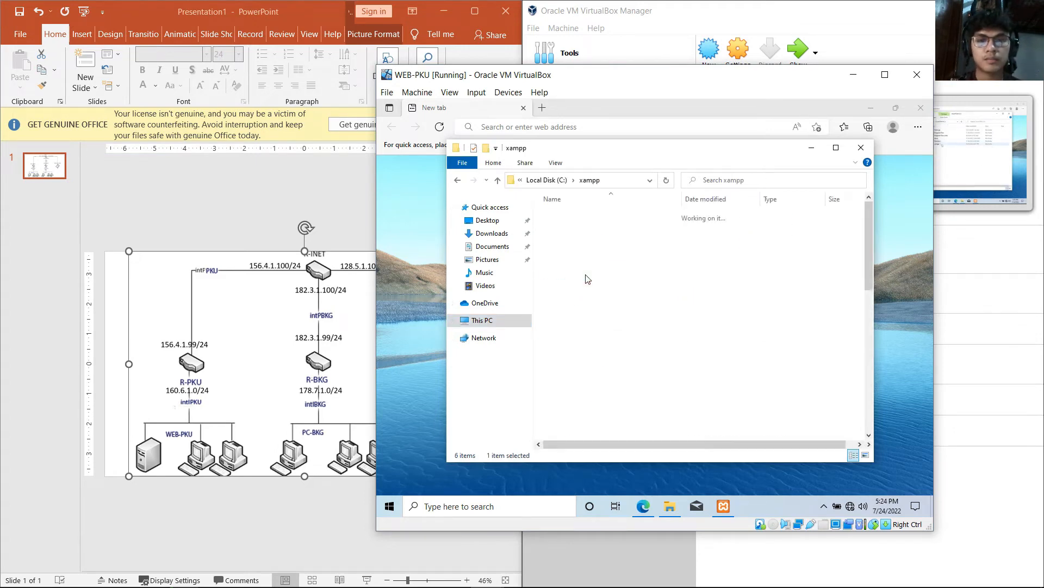
pyautogui.doubleClick(581, 272)
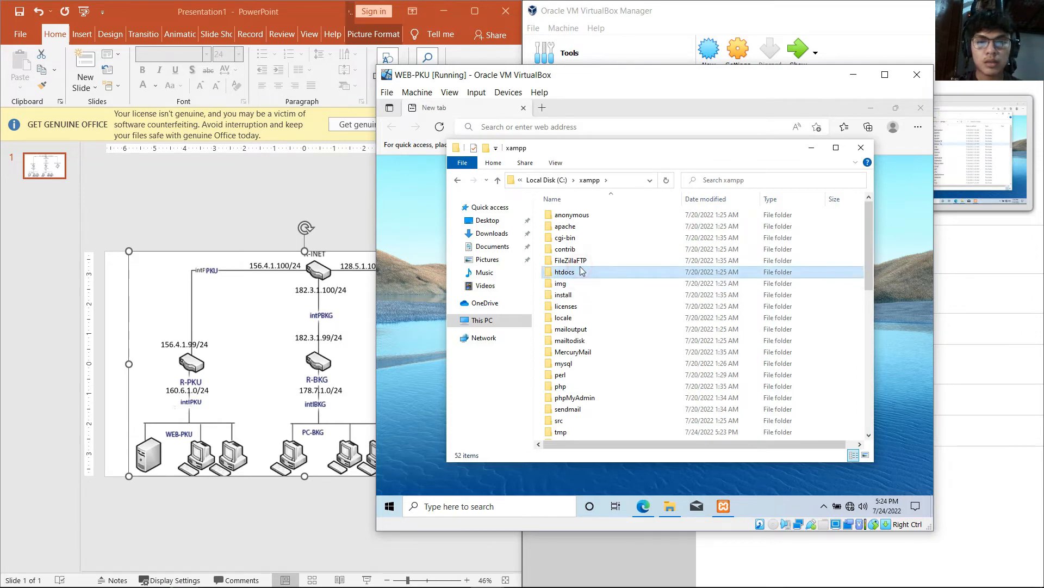
pyautogui.doubleClick(581, 293)
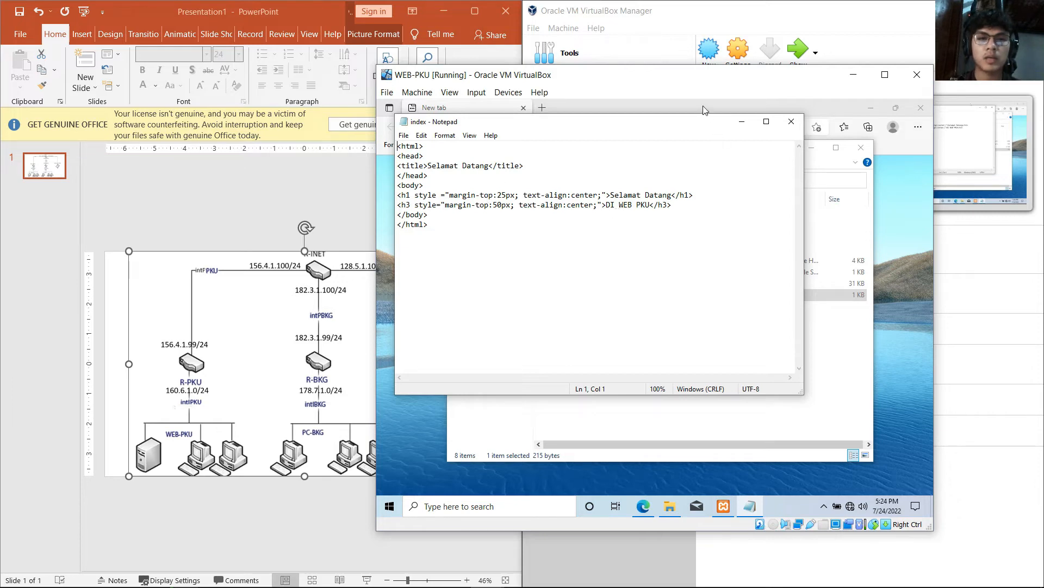
pyautogui.click(742, 129)
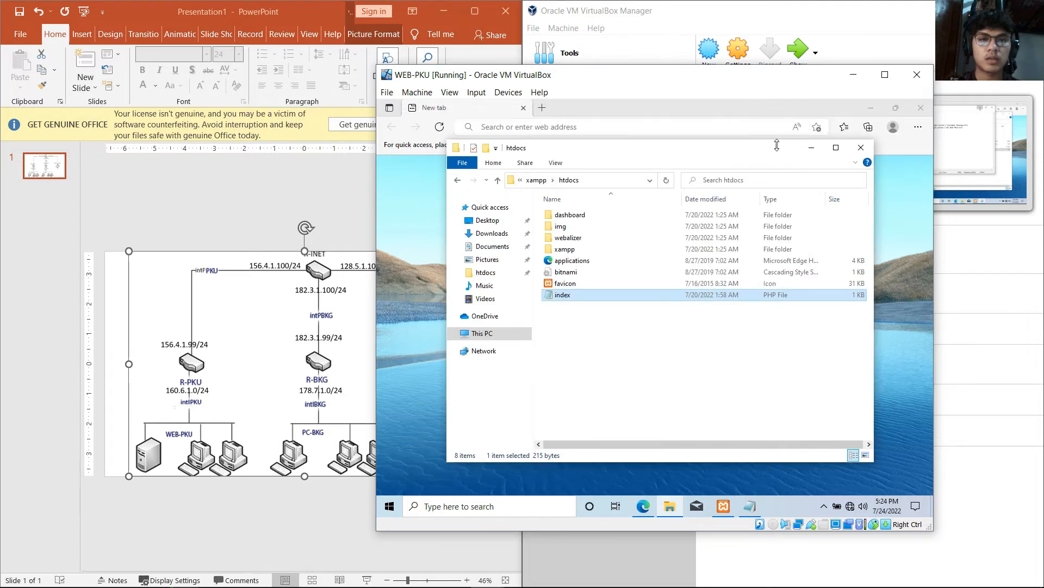
# - Review the IP settings of WEB-PKU's Ethernet connection in the Windows network settings and minimize the window
pyautogui.rightClick(850, 506)
pyautogui.click(852, 492)
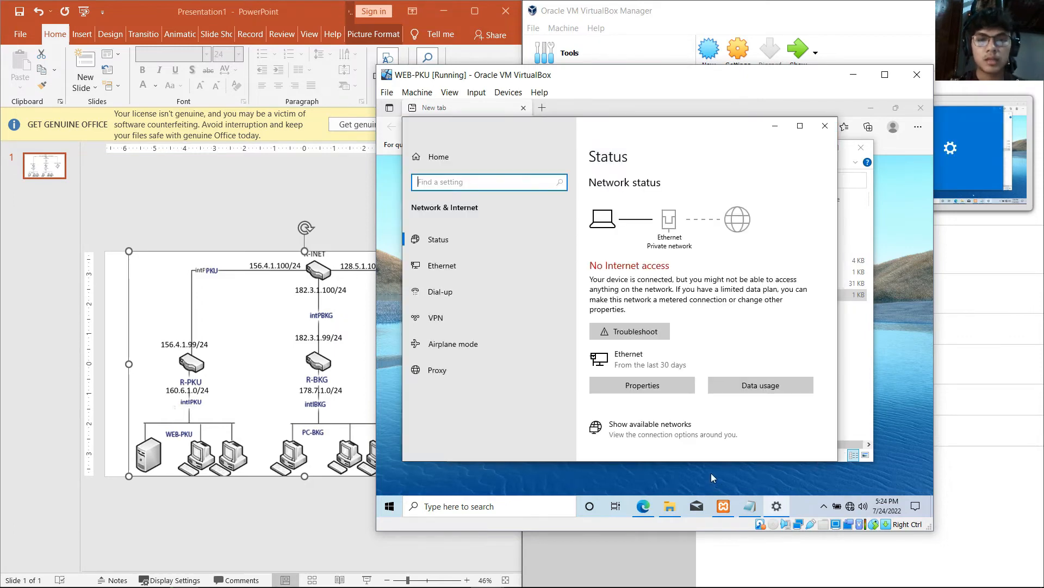
pyautogui.click(653, 389)
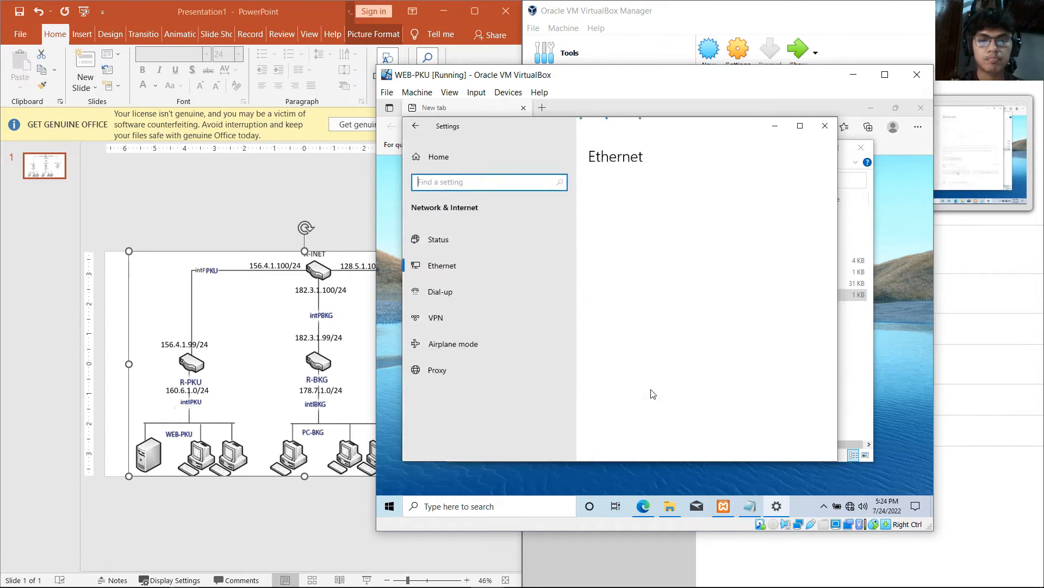
pyautogui.scroll(-5, 633, 275)
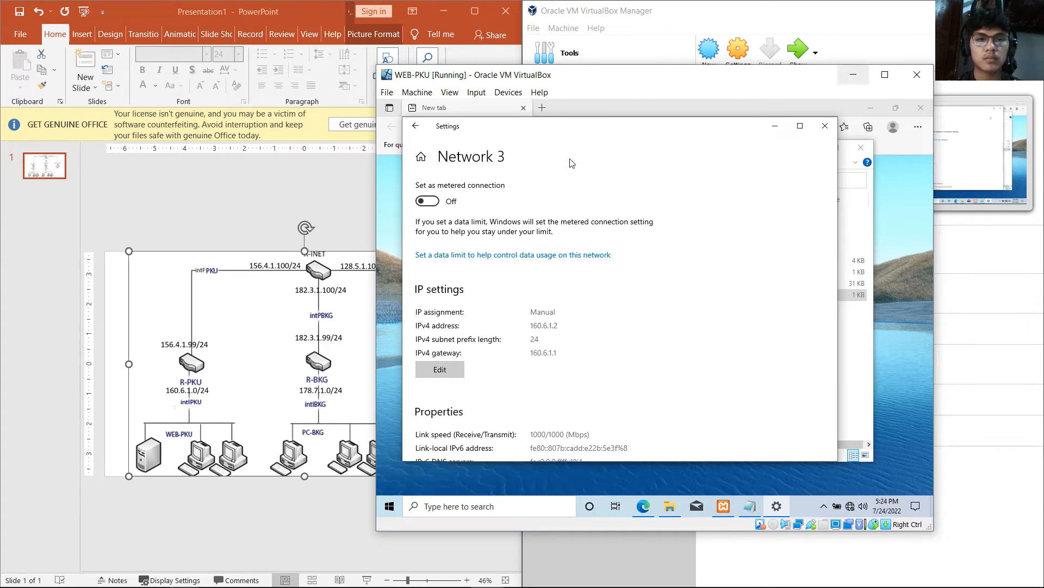
pyautogui.click(776, 130)
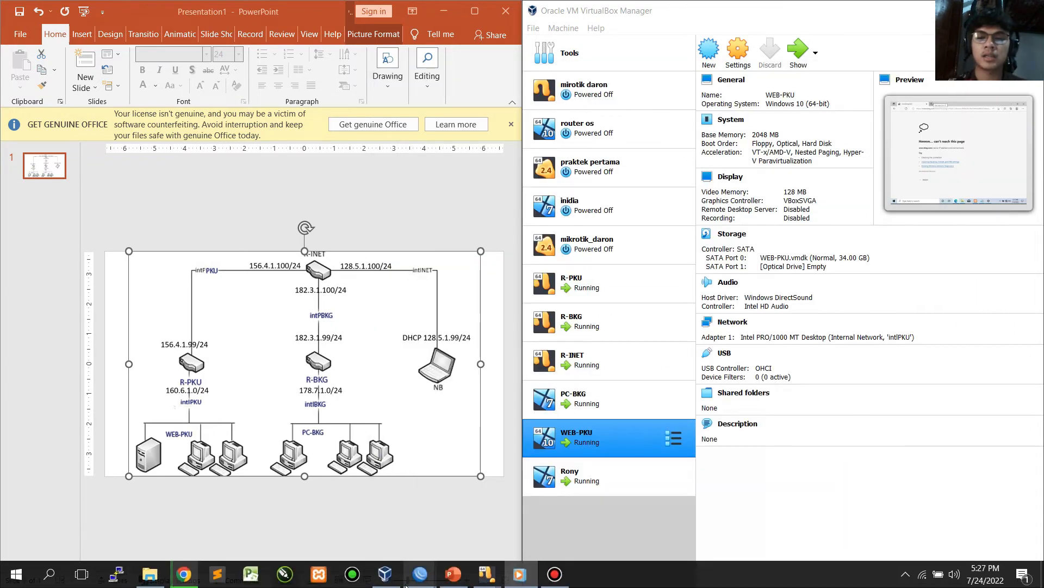
# - Load the web server page at 160.6.1.2 in Internet Explorer on the Windows 7 notebook client machine
pyautogui.moveTo(420, 572)
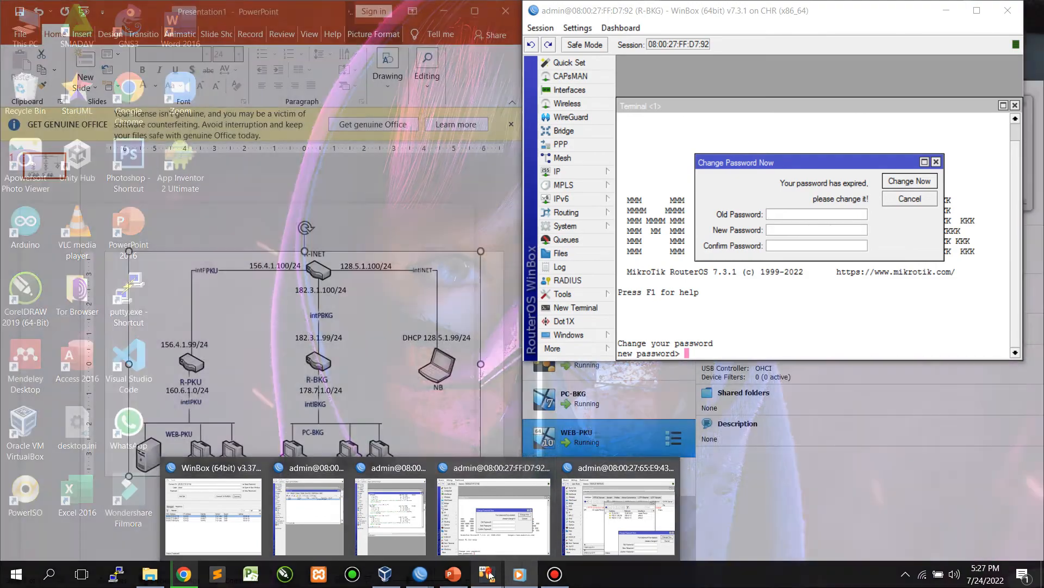
pyautogui.moveTo(487, 574)
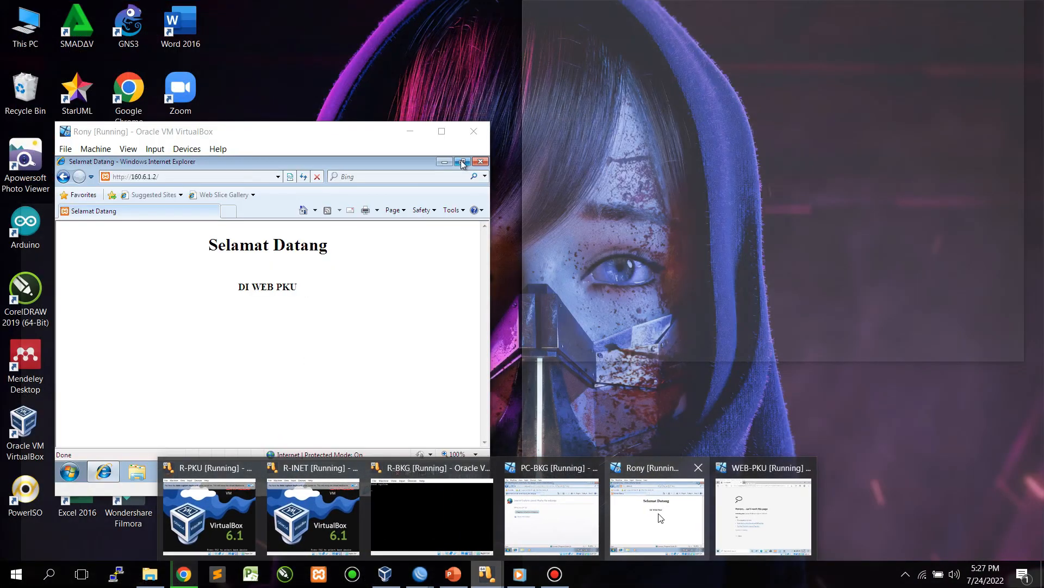
pyautogui.click(658, 513)
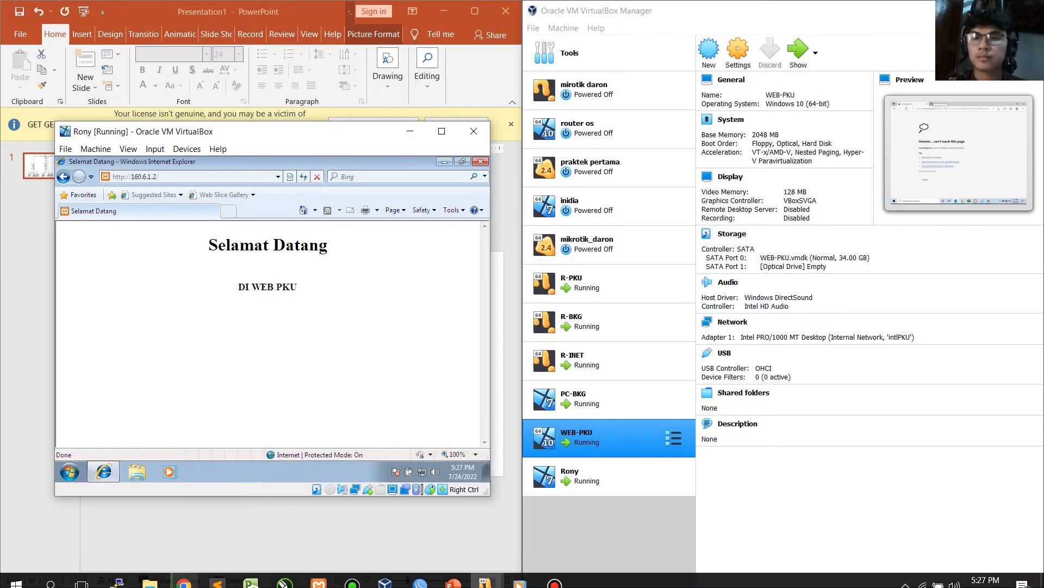
pyautogui.click(177, 175)
pyautogui.click(177, 175)
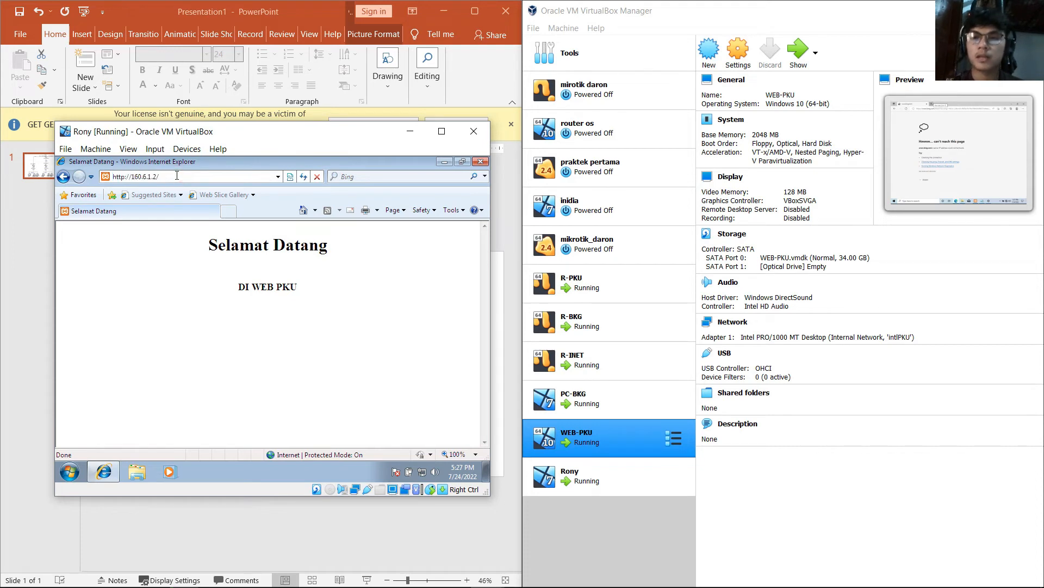
pyautogui.click(177, 175)
pyautogui.press('BackSpace')
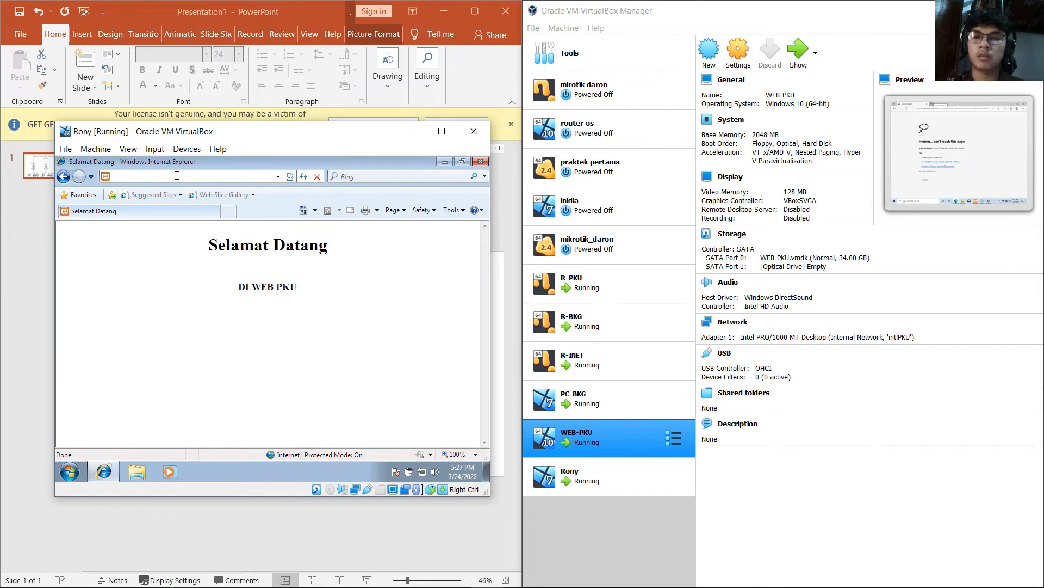
pyautogui.write('1')
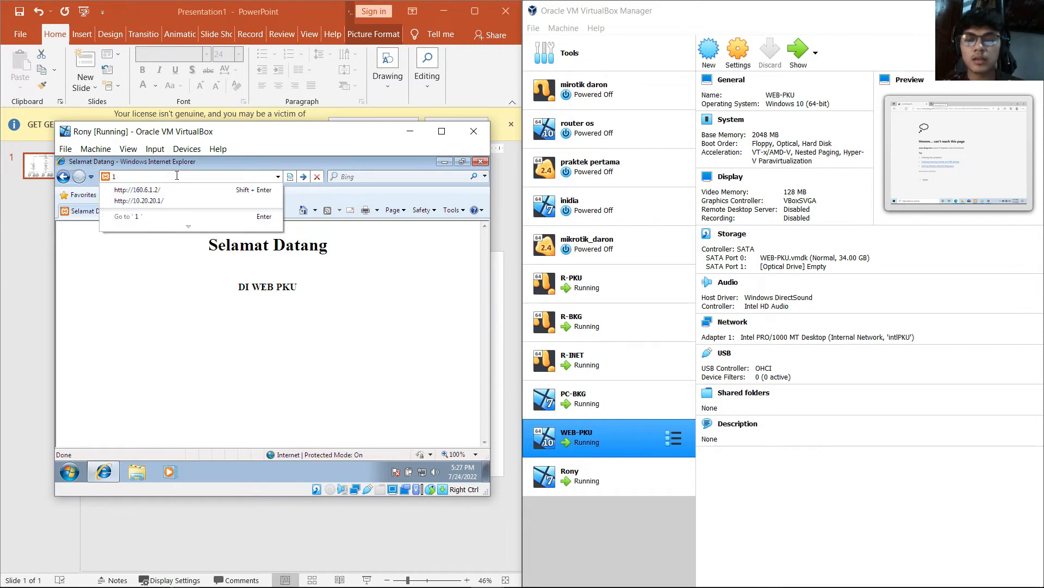
pyautogui.write('60')
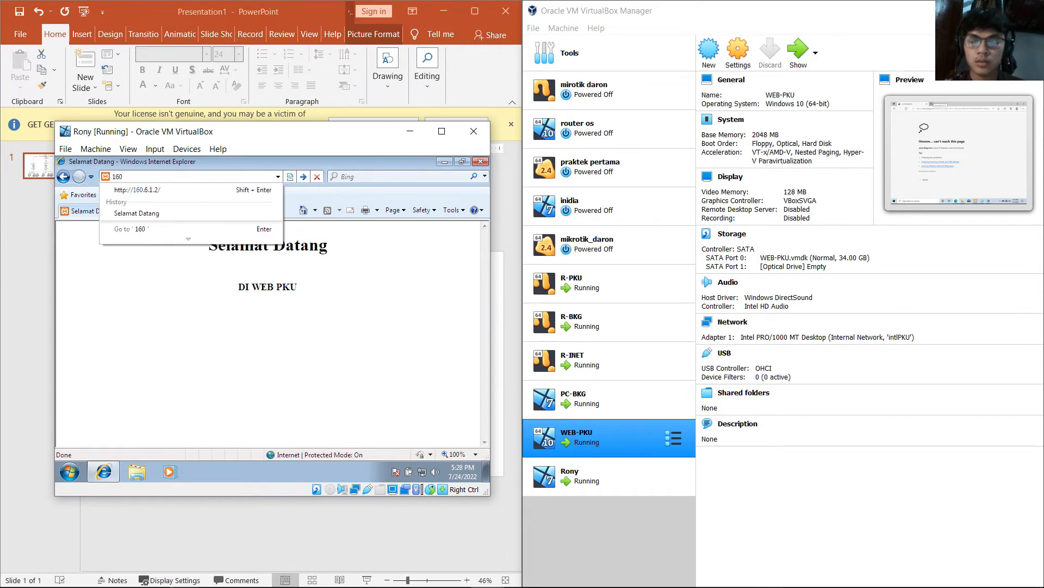
pyautogui.write('.6.1.2')
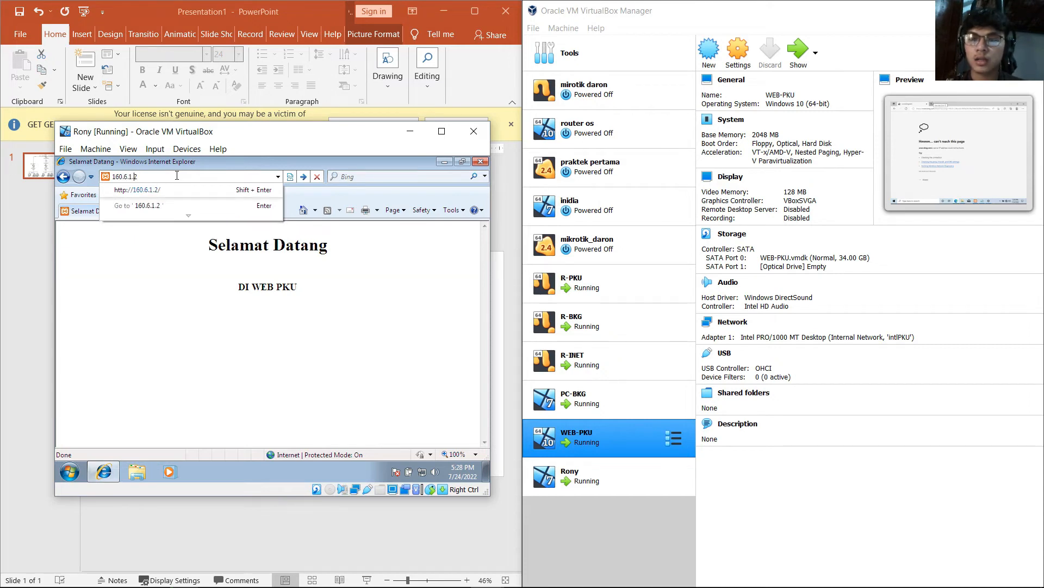
pyautogui.press('Return')
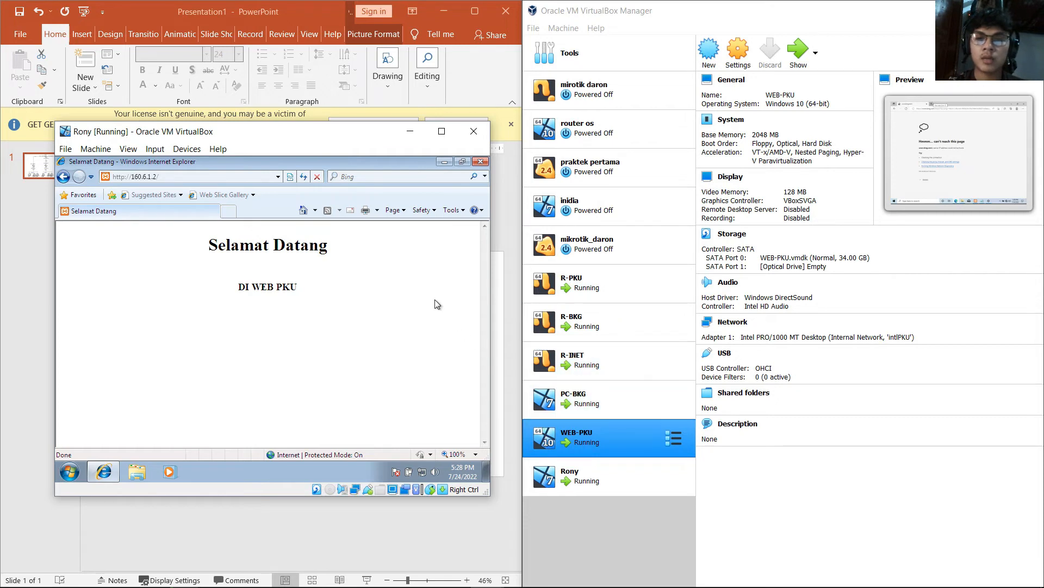
# - Switch to the PC-BKG virtual machine and load the web server page at 160.6.1.2 in Internet Explorer
pyautogui.moveTo(464, 583)
pyautogui.click(486, 576)
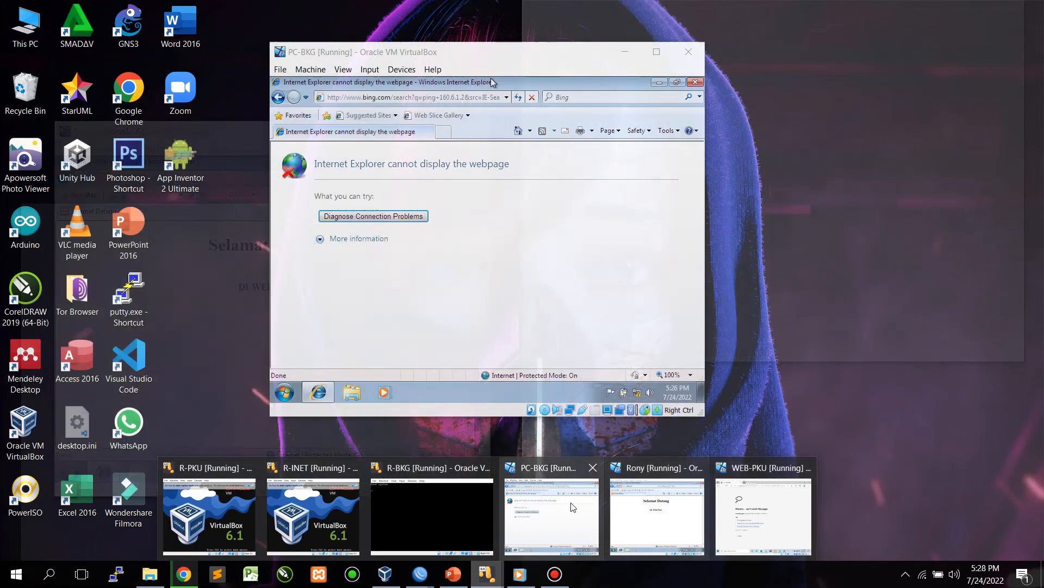
pyautogui.click(571, 501)
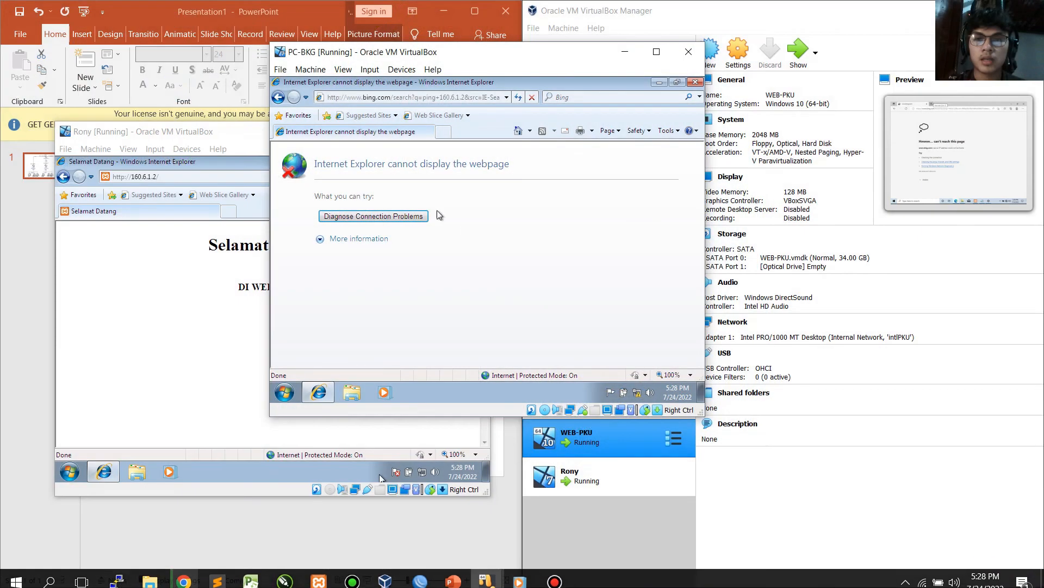
pyautogui.click(423, 98)
pyautogui.write('160')
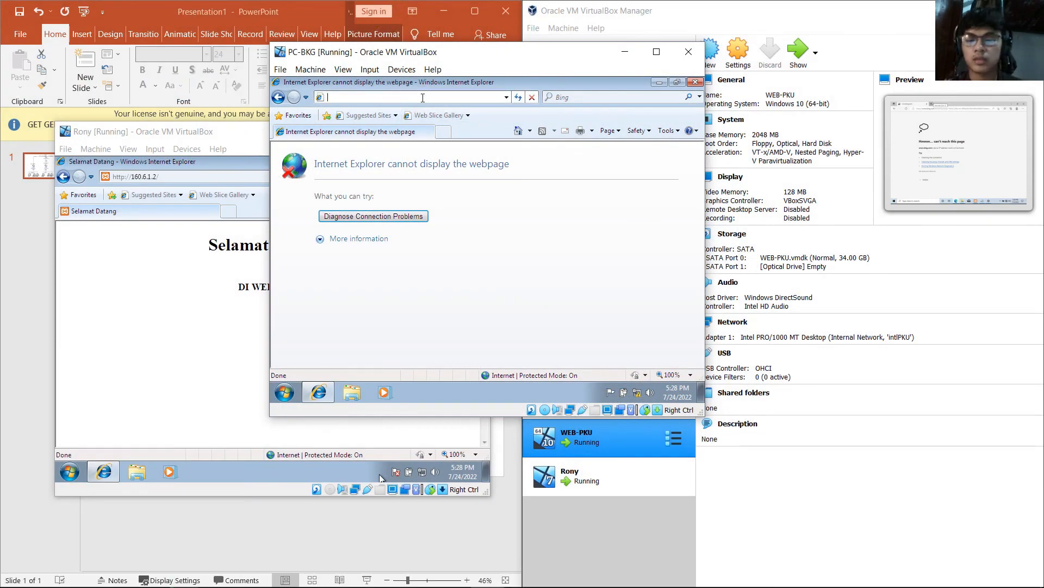
pyautogui.write('.6.1')
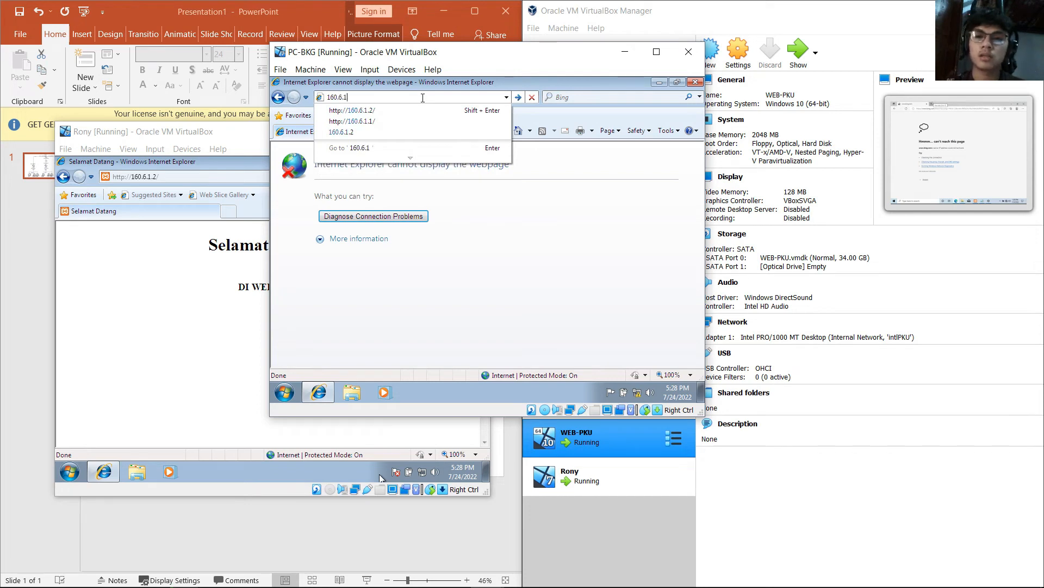
pyautogui.write('.2')
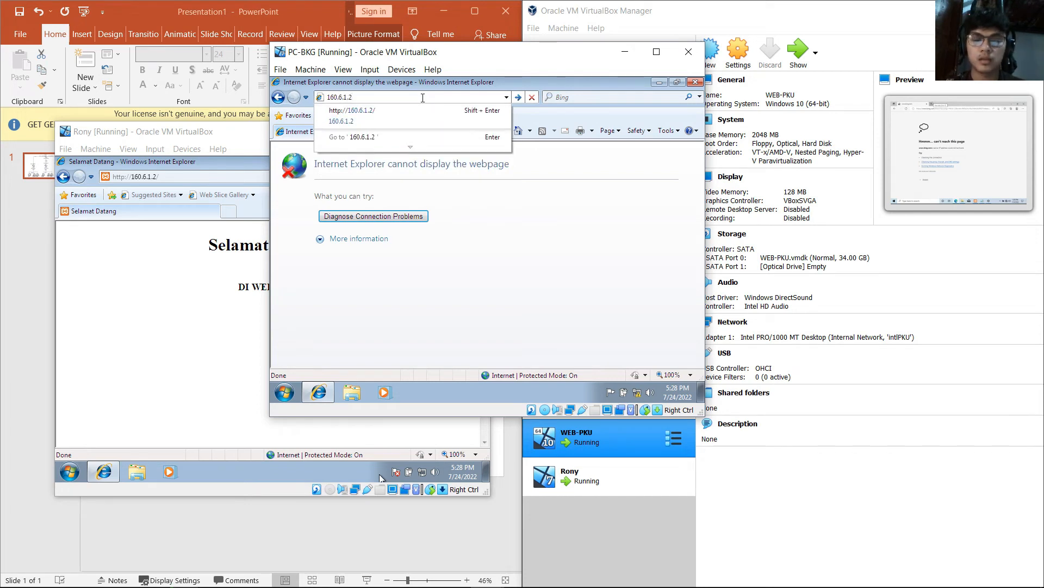
pyautogui.press('Return')
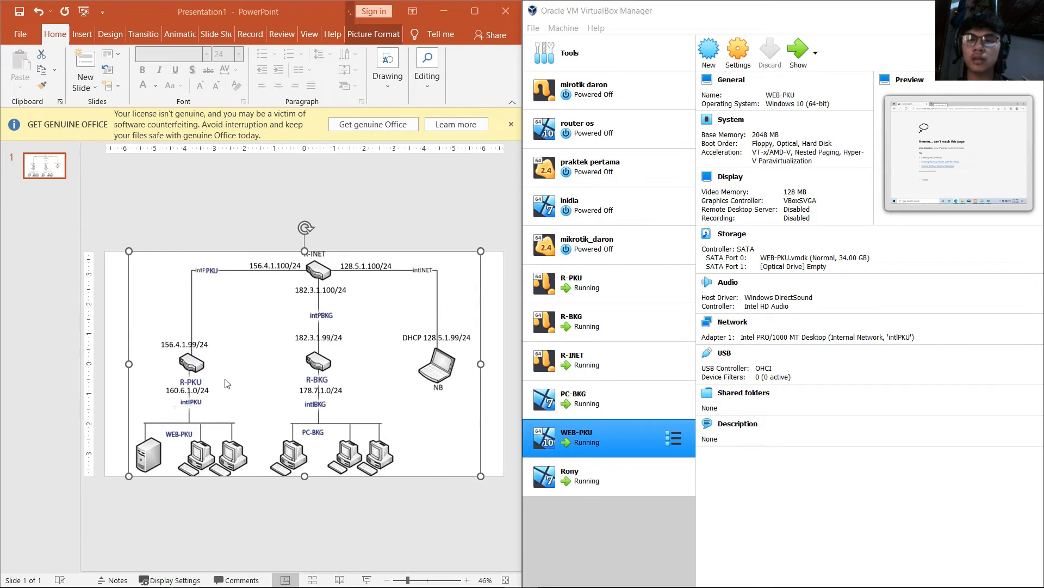
# - Switch to the R-PKU WinBox session, dismiss the password-change prompt and the address list, and review the PPTP Server settings
pyautogui.moveTo(435, 585)
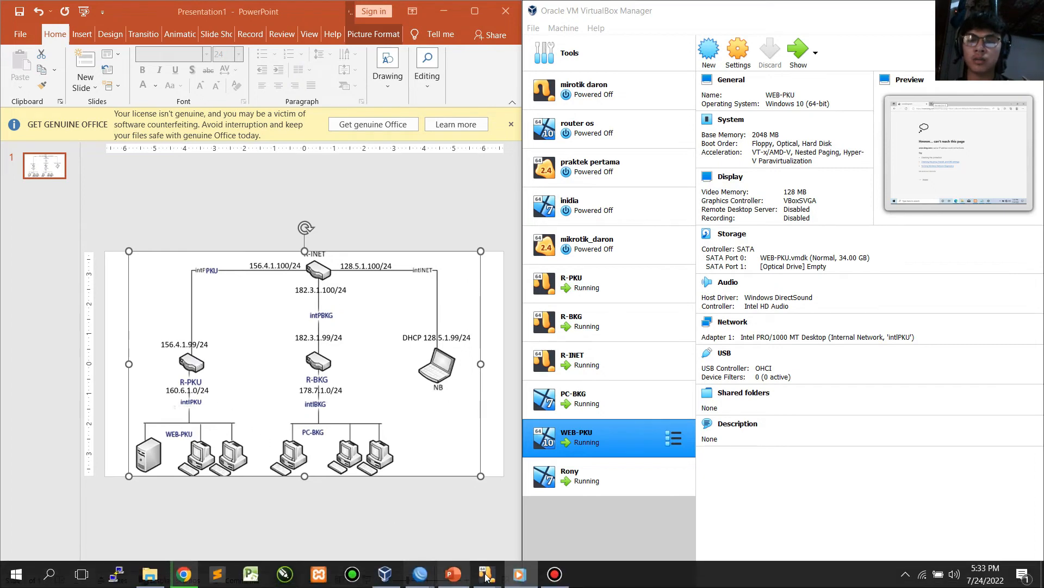
pyautogui.moveTo(498, 576)
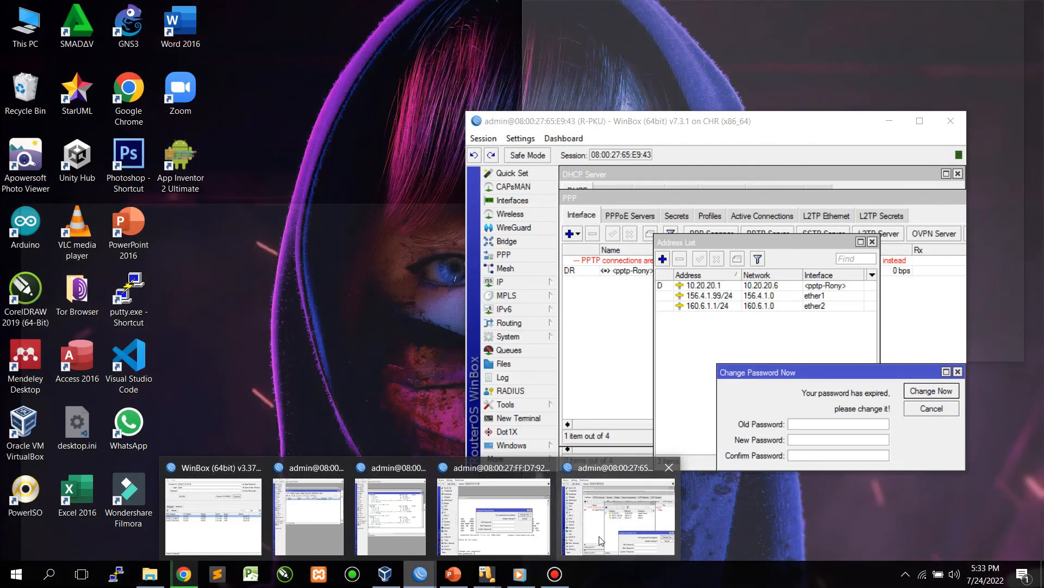
pyautogui.click(598, 536)
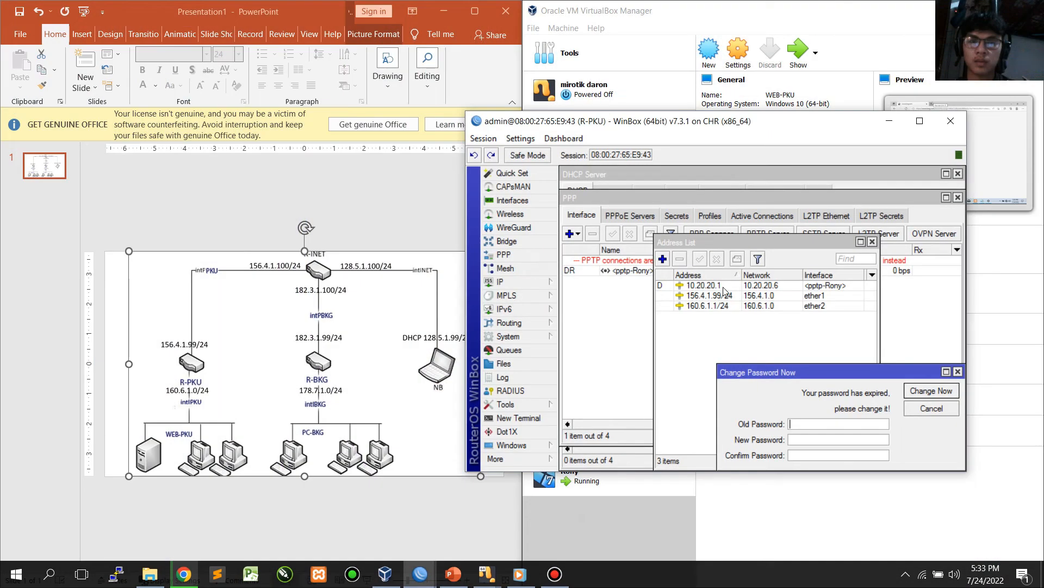
pyautogui.click(958, 372)
pyautogui.click(872, 242)
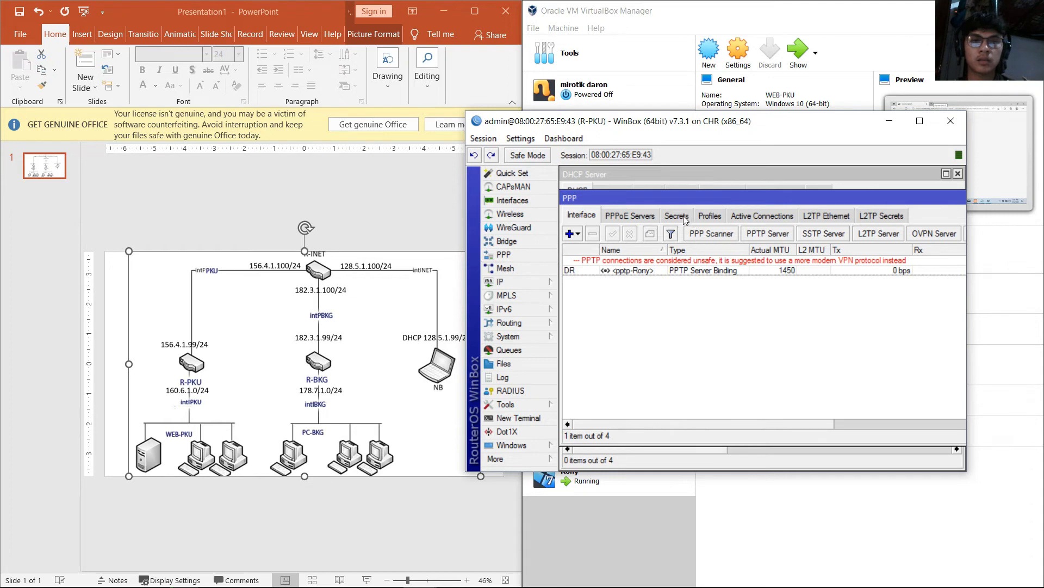
pyautogui.click(765, 234)
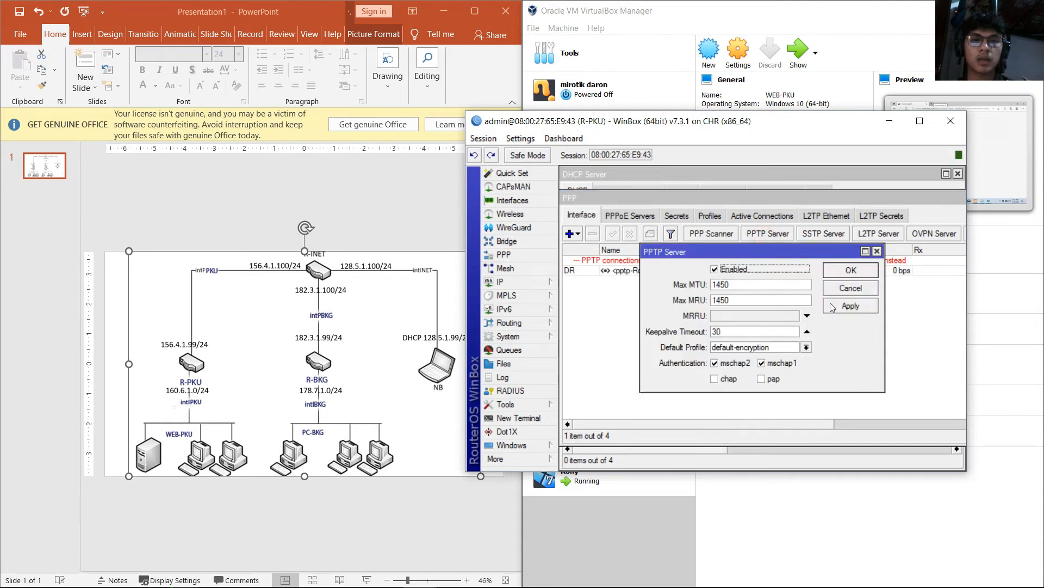
pyautogui.click(877, 252)
# - Start a new PPP secret on R-PKU and set its local address to 10.20.20.1
pyautogui.click(676, 216)
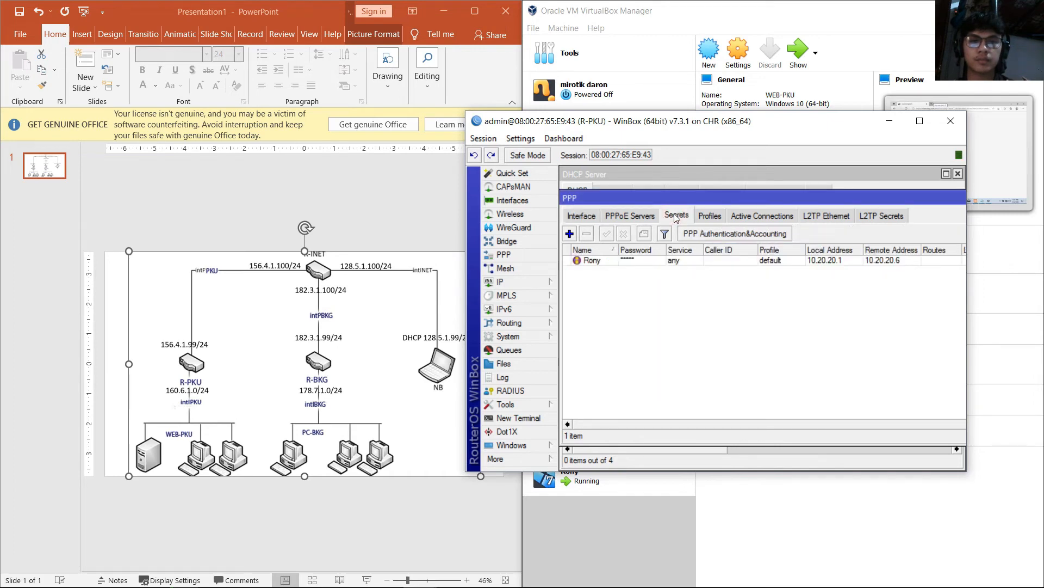
pyautogui.click(570, 235)
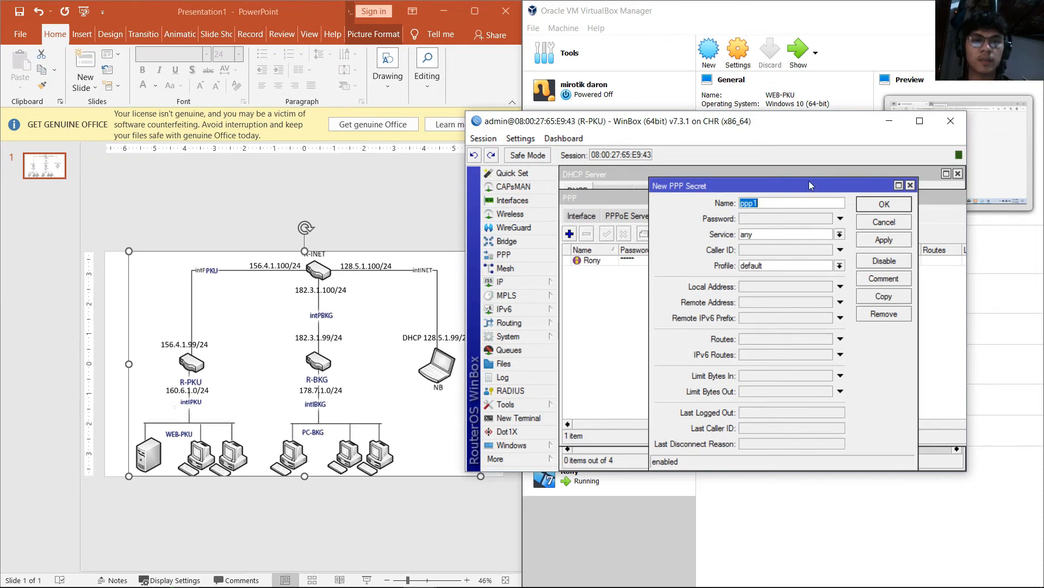
pyautogui.moveTo(810, 182); pyautogui.dragTo(785, 279)
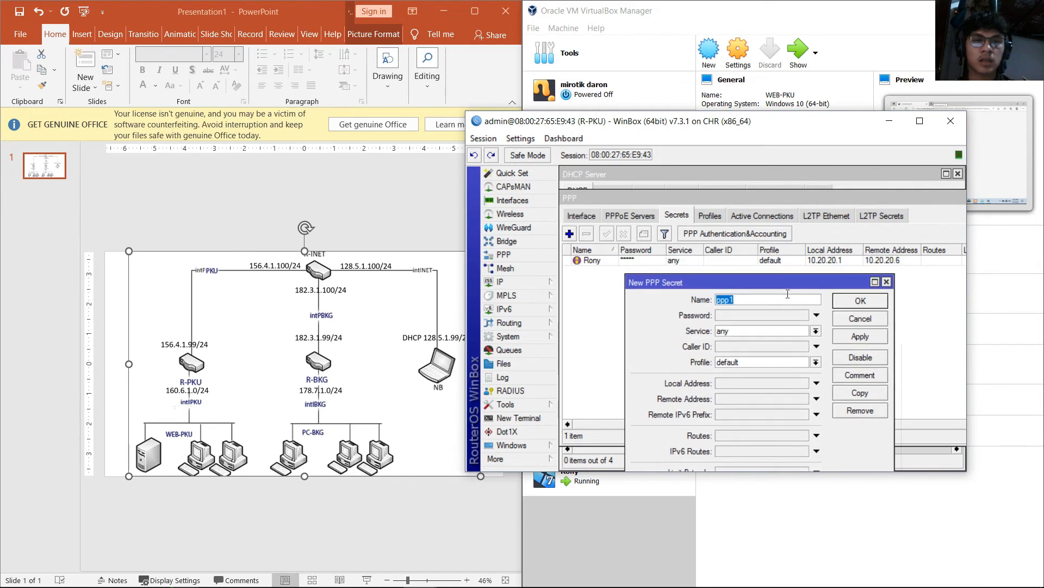
pyautogui.click(746, 384)
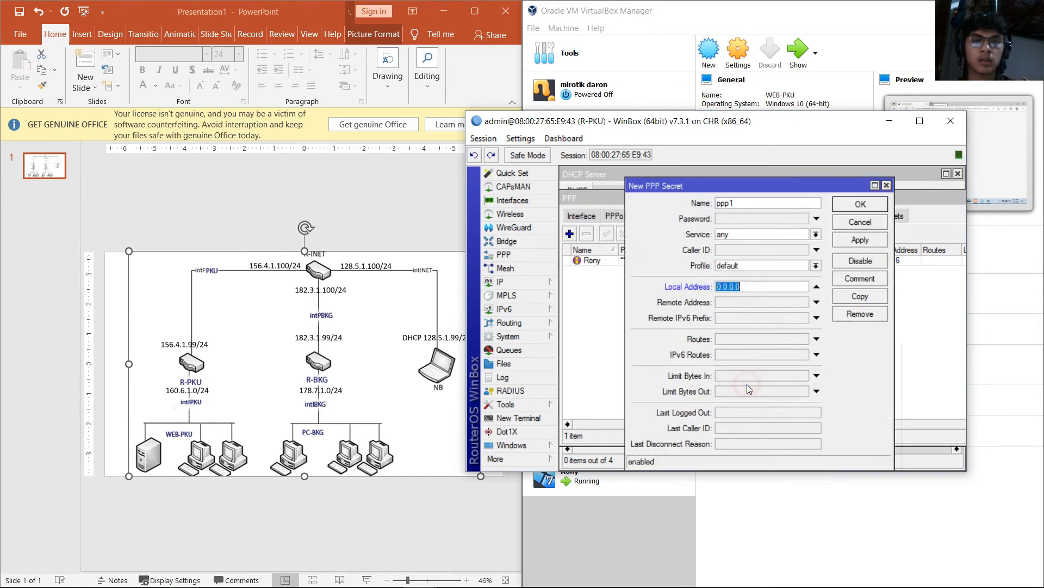
pyautogui.moveTo(774, 184); pyautogui.dragTo(762, 312)
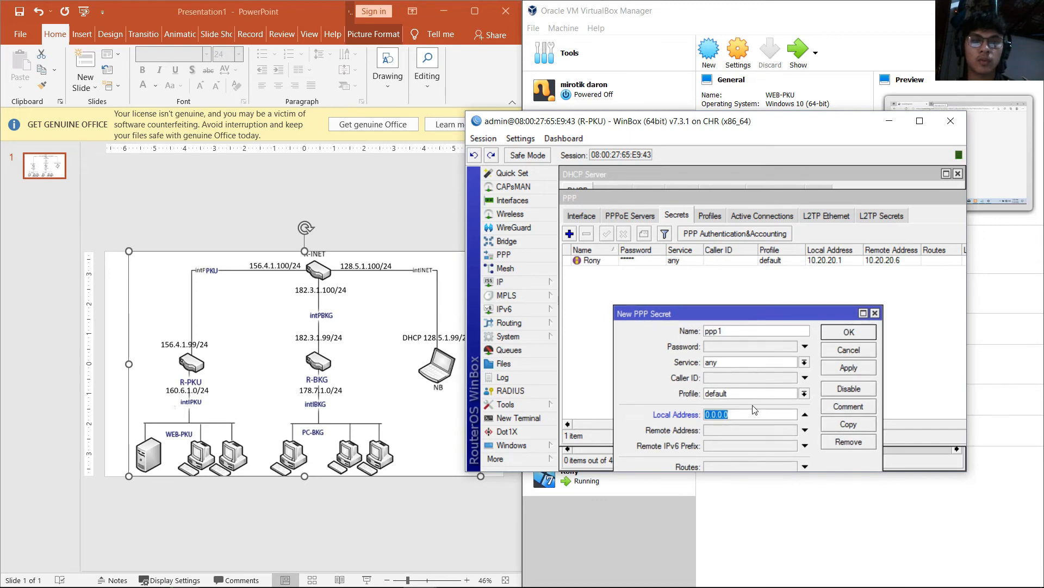
pyautogui.write('10')
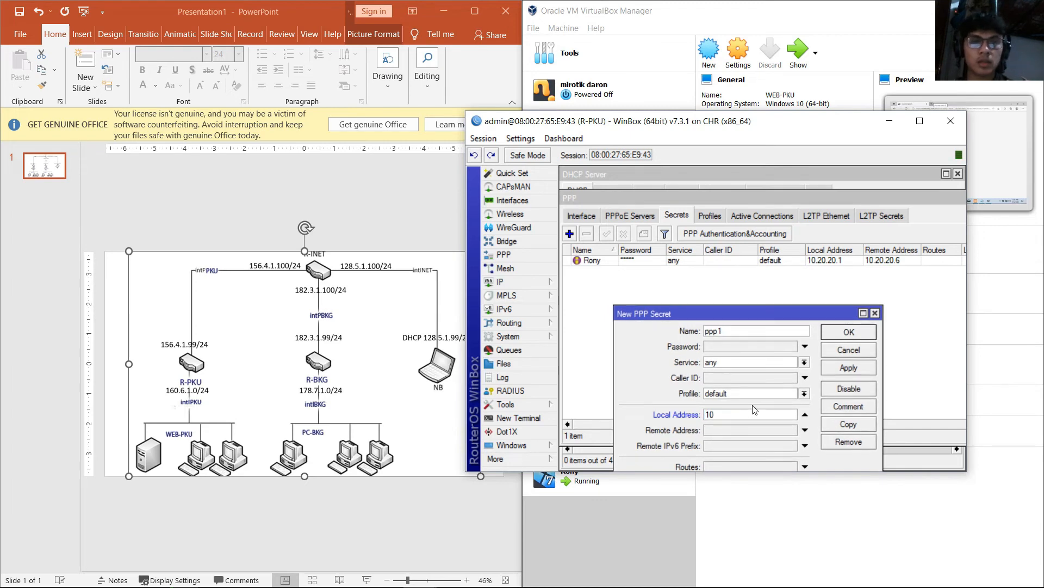
pyautogui.write('.20')
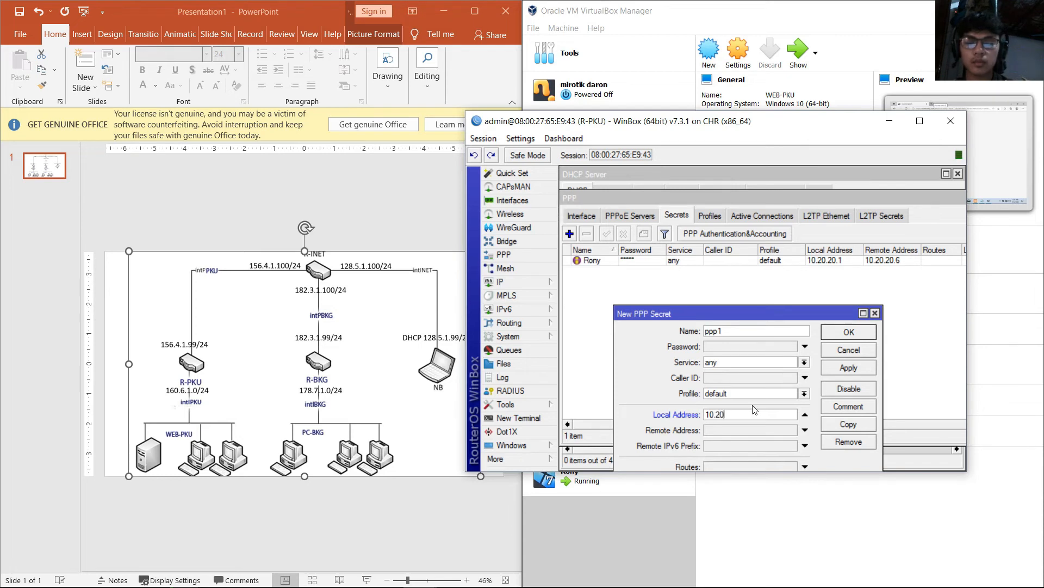
pyautogui.write('.2')
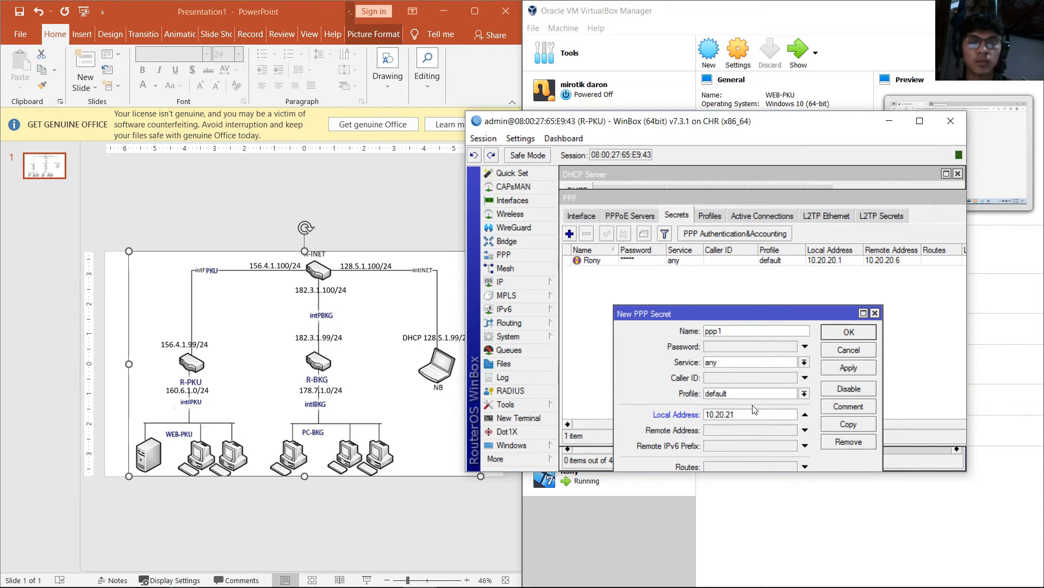
pyautogui.write('0.1')
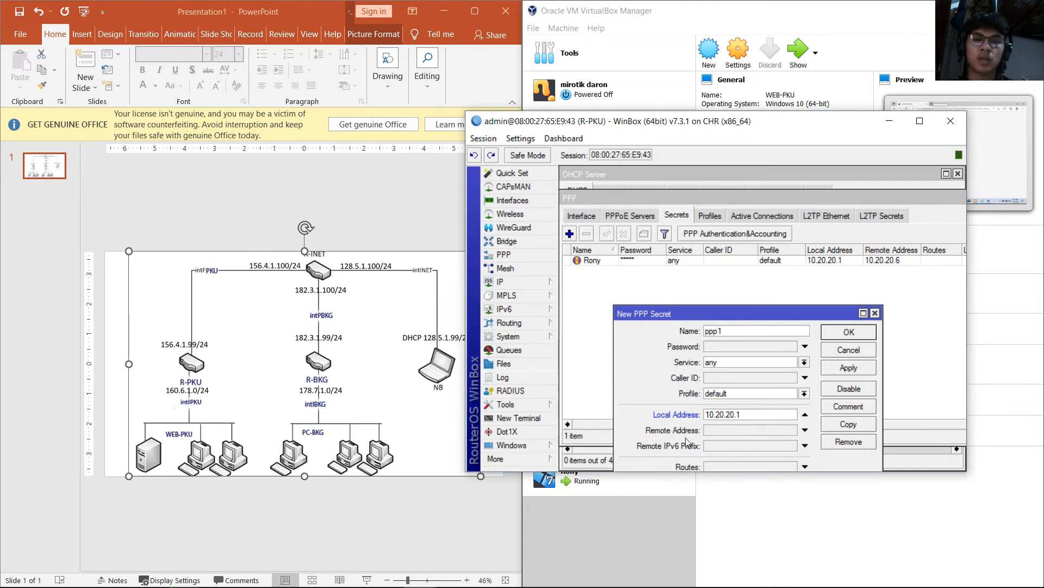
# - Enter 10.20.20.6 as the draft secret's remote address and close the form without saving
pyautogui.click(743, 430)
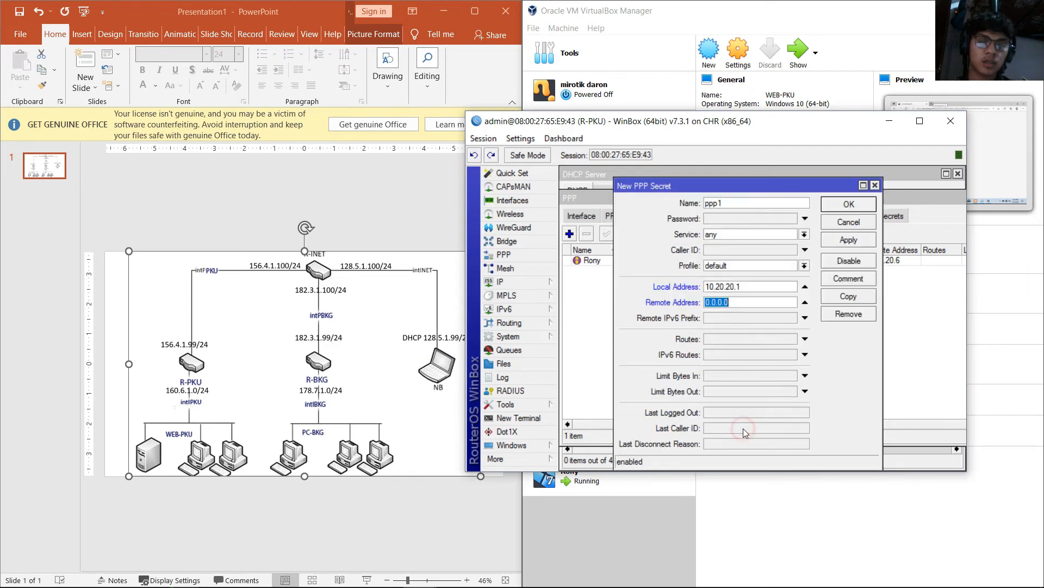
pyautogui.moveTo(756, 188); pyautogui.dragTo(700, 296)
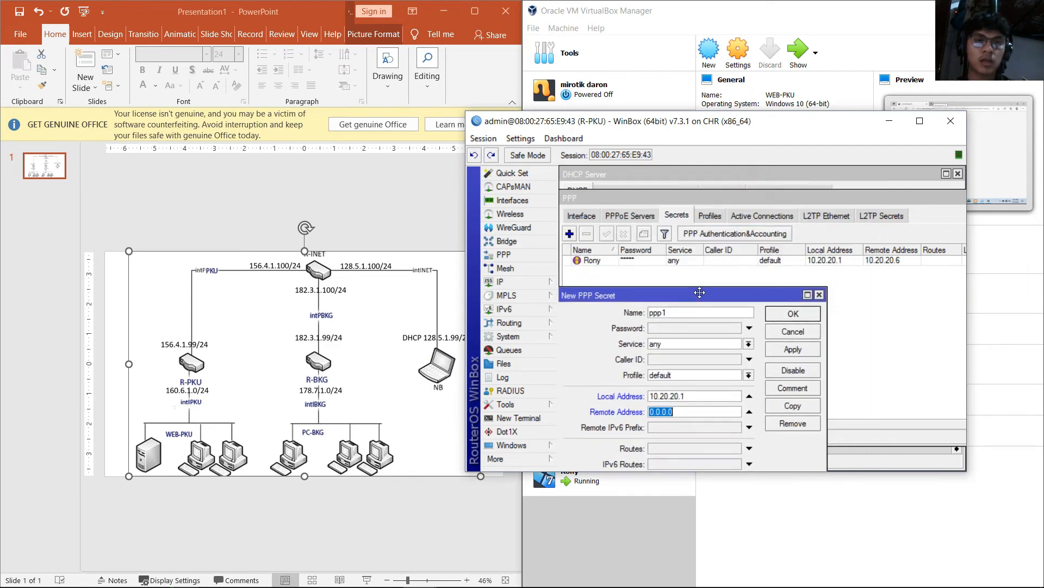
pyautogui.write('10')
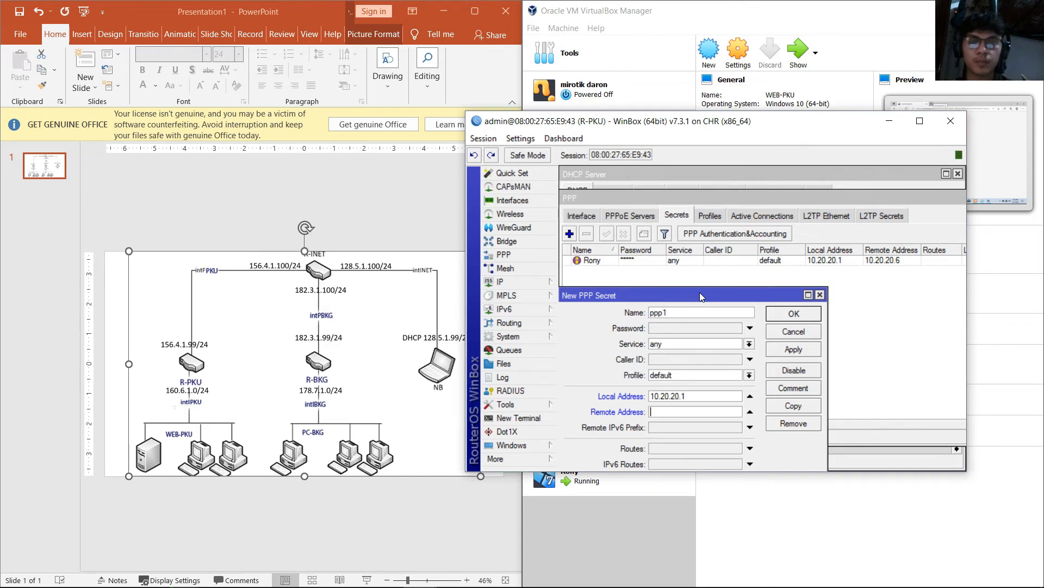
pyautogui.write('.20.20.6')
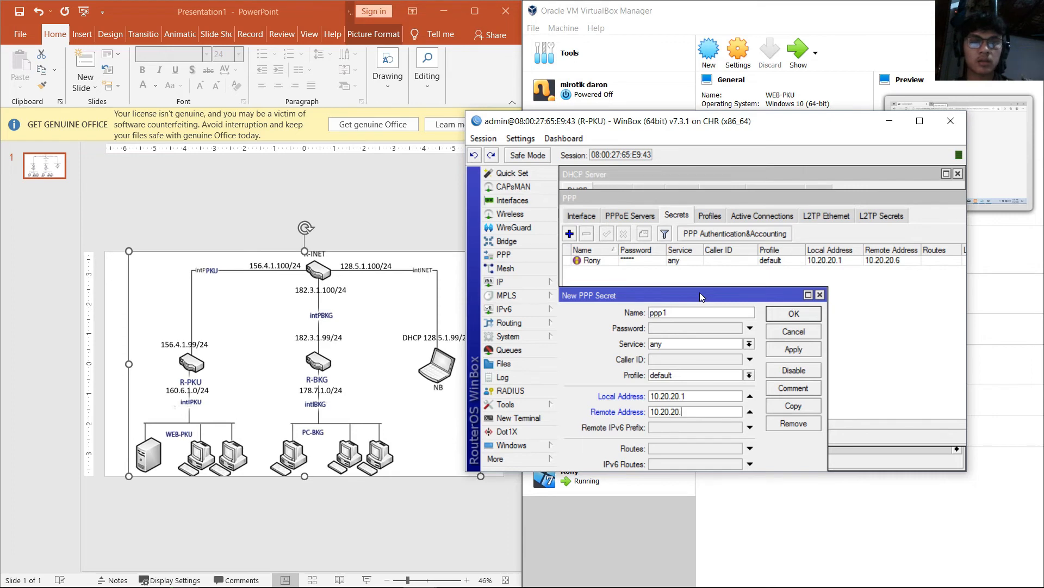
pyautogui.click(820, 294)
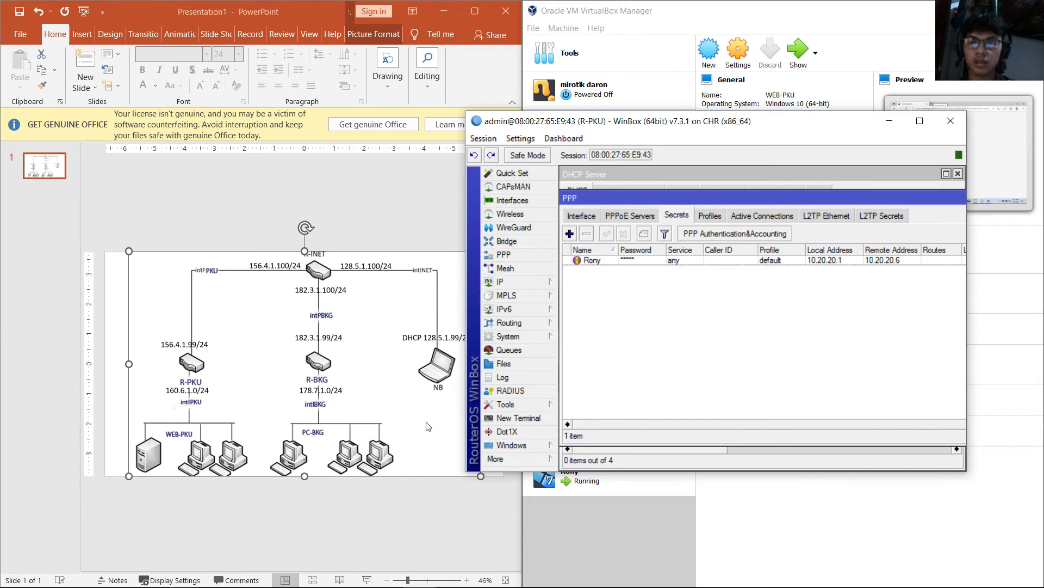
# - Switch to the R-INET WinBox session and review its PPP secrets, the blank new-secret form and the PPP interfaces
pyautogui.moveTo(435, 581)
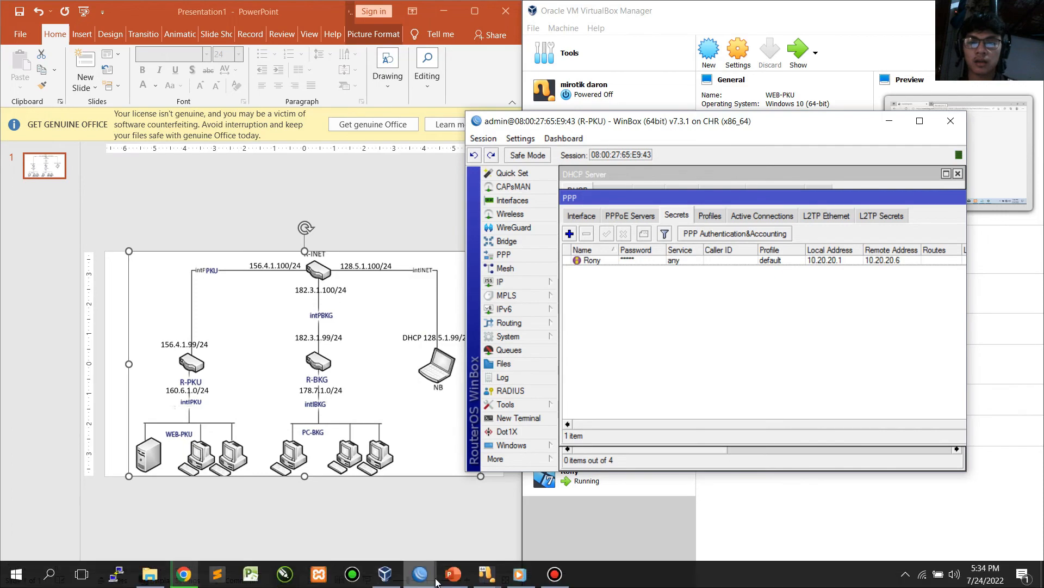
pyautogui.moveTo(495, 504)
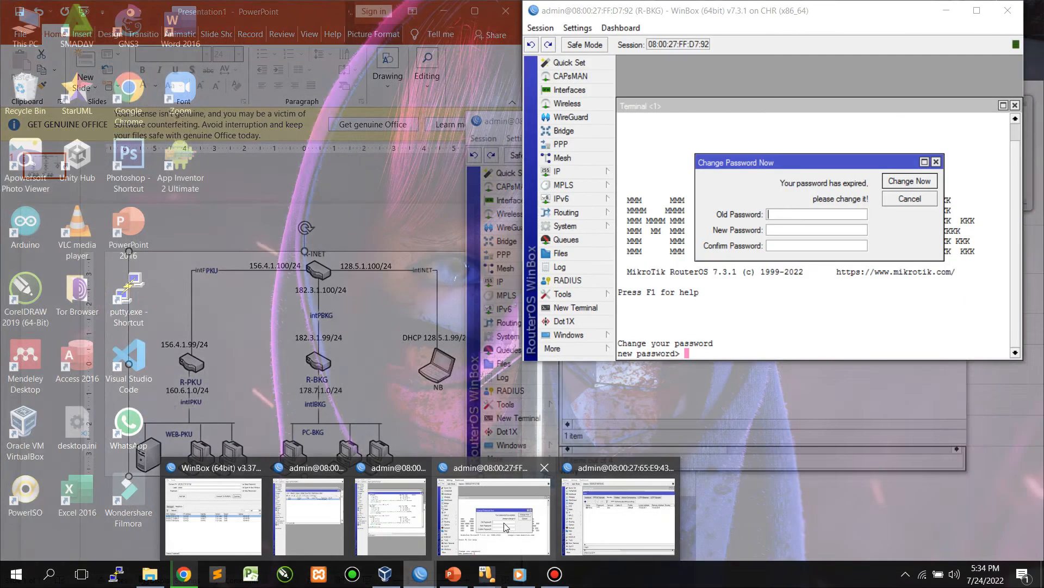
pyautogui.moveTo(403, 514)
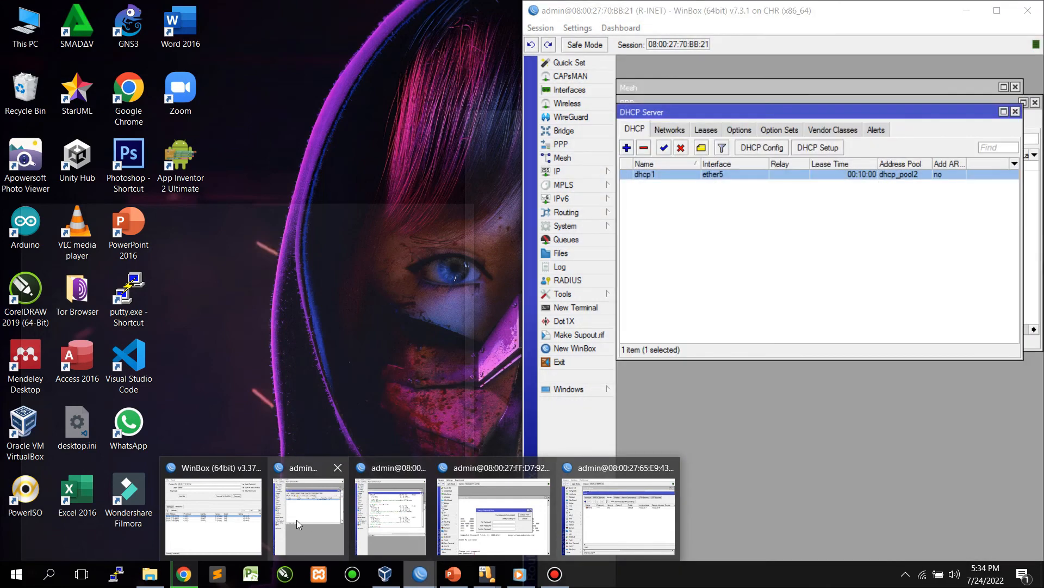
pyautogui.click(309, 514)
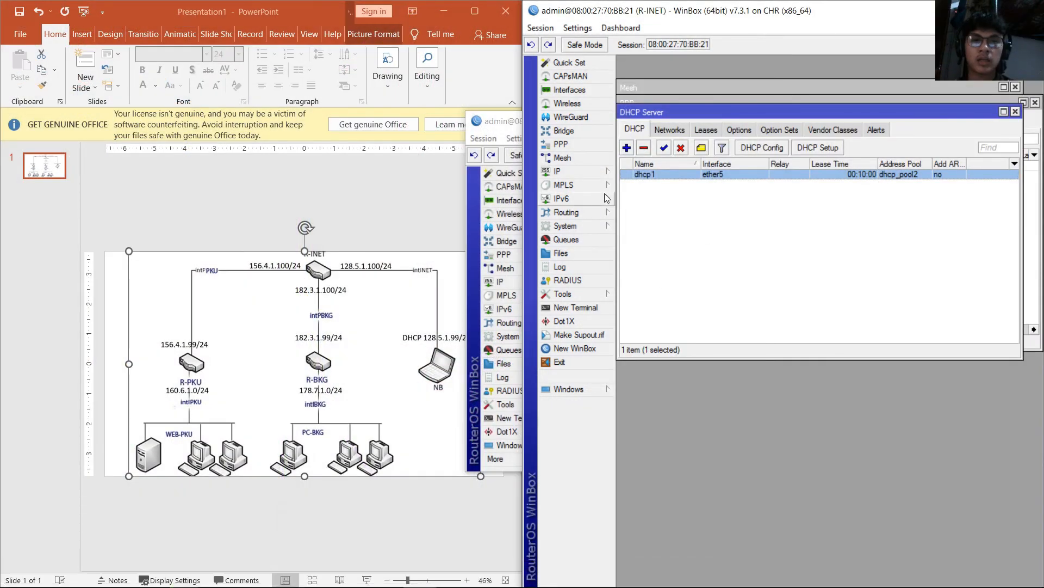
pyautogui.click(575, 142)
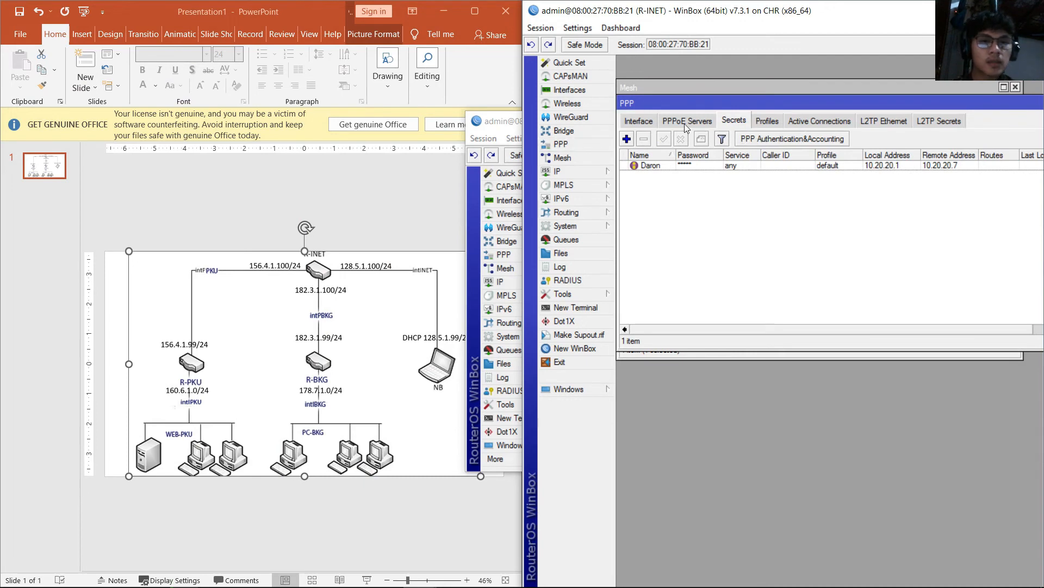
pyautogui.click(627, 139)
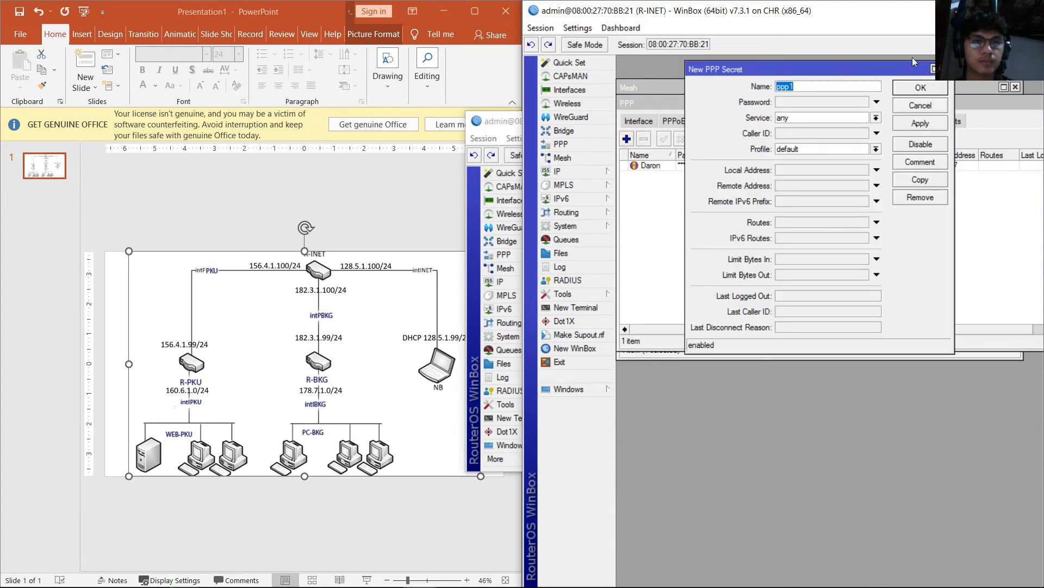
pyautogui.moveTo(914, 68); pyautogui.dragTo(899, 98)
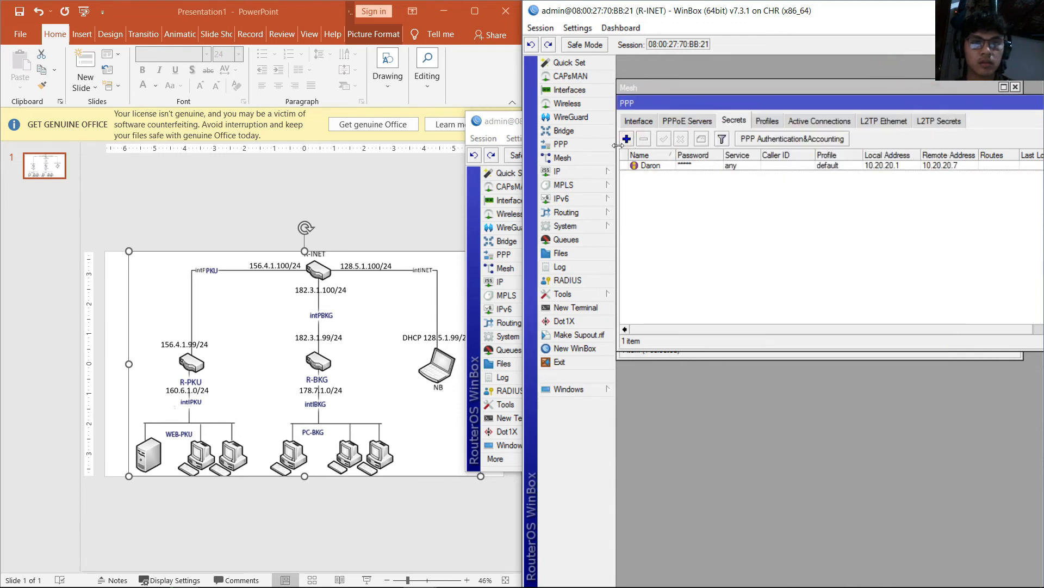
pyautogui.click(628, 140)
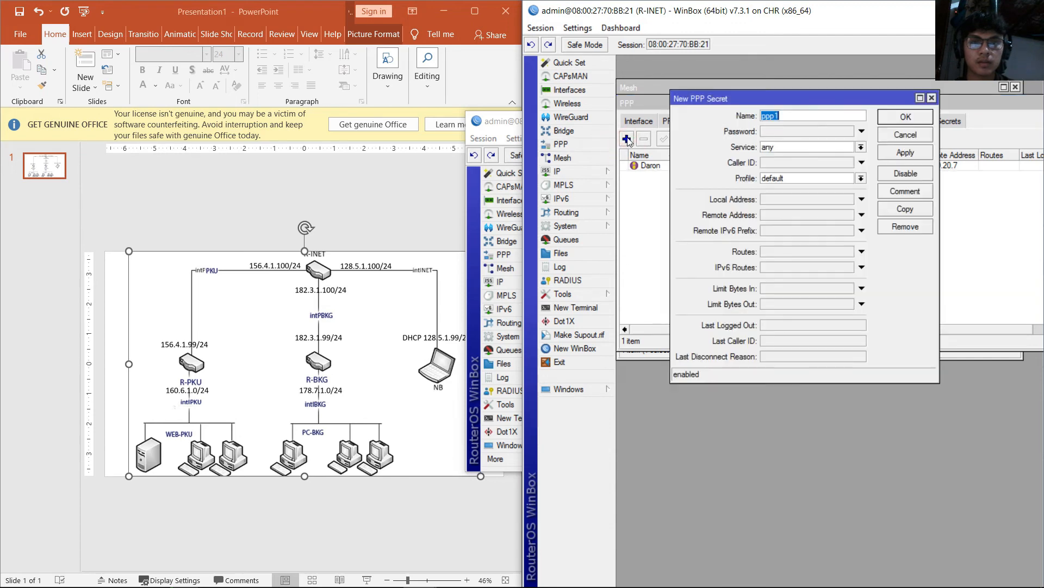
pyautogui.click(932, 99)
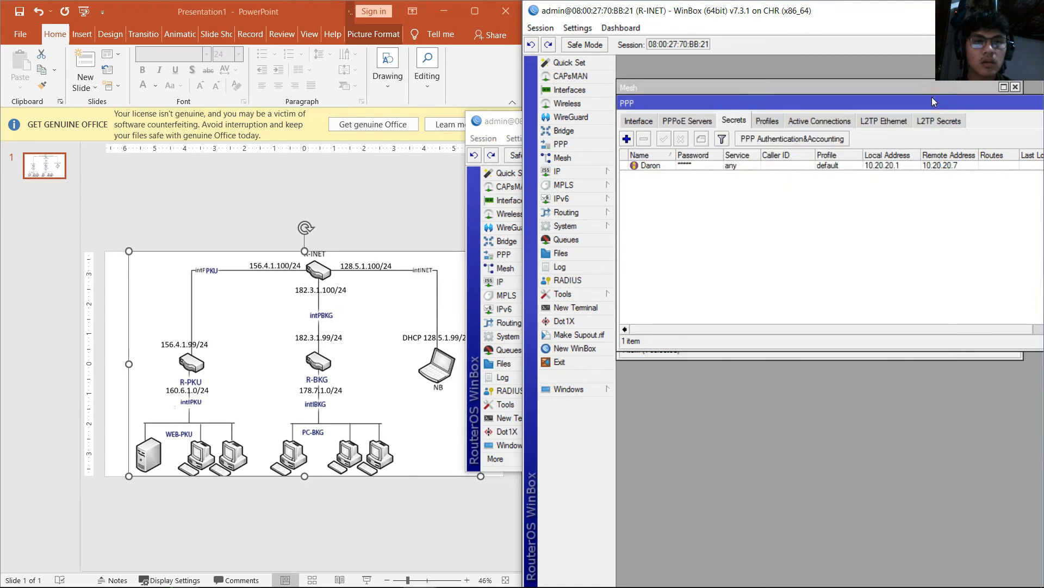
pyautogui.click(638, 123)
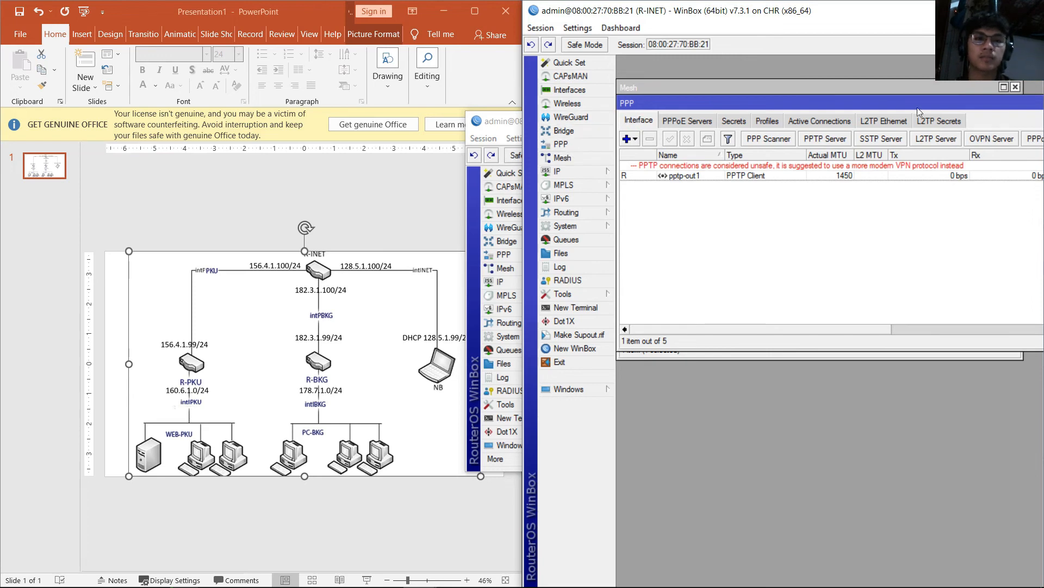
# - Draft a PPTP client interface on R-INET with Connect To set to 156.4.1.999, and close it without saving
pyautogui.click(630, 139)
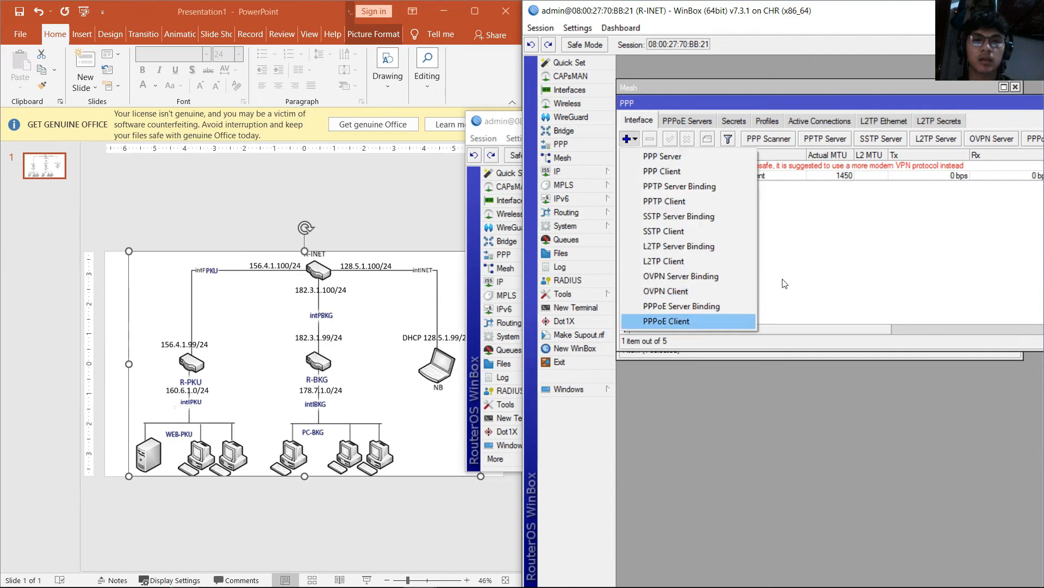
pyautogui.click(663, 201)
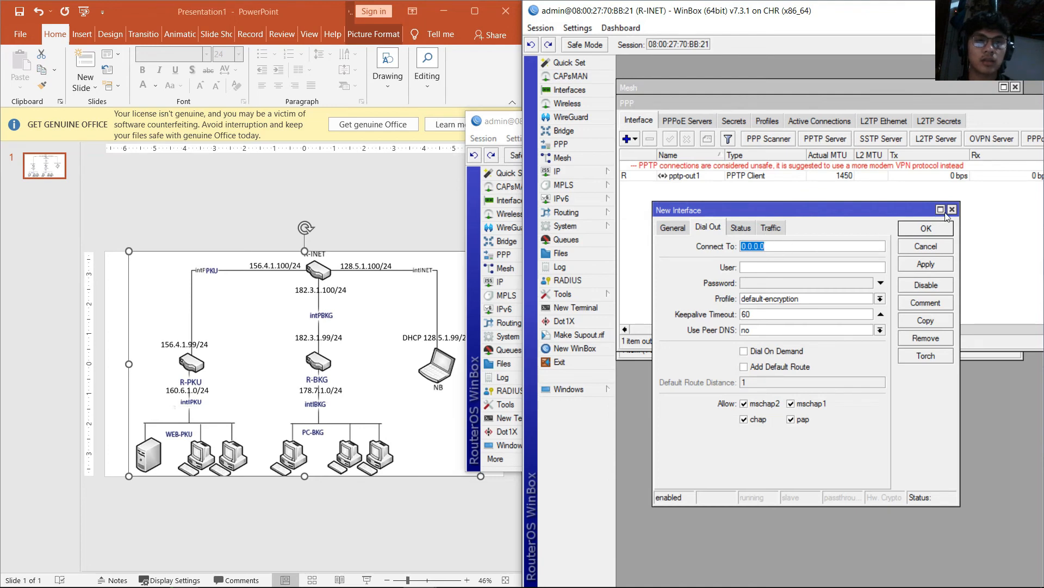
pyautogui.click(779, 249)
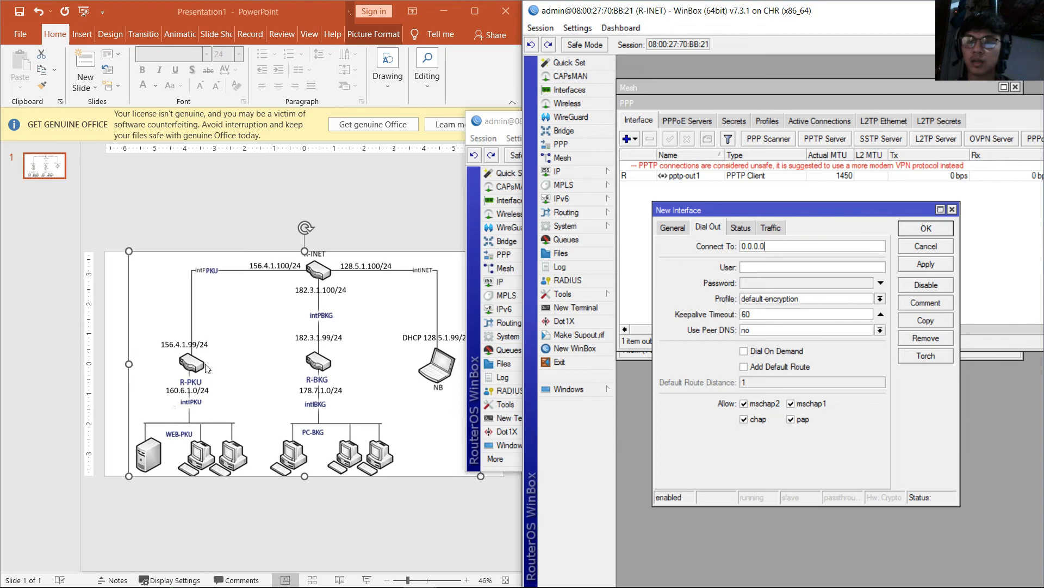
pyautogui.press('BackSpace')
pyautogui.press('BackSpace')
pyautogui.press('BackSpace')
pyautogui.press('BackSpace')
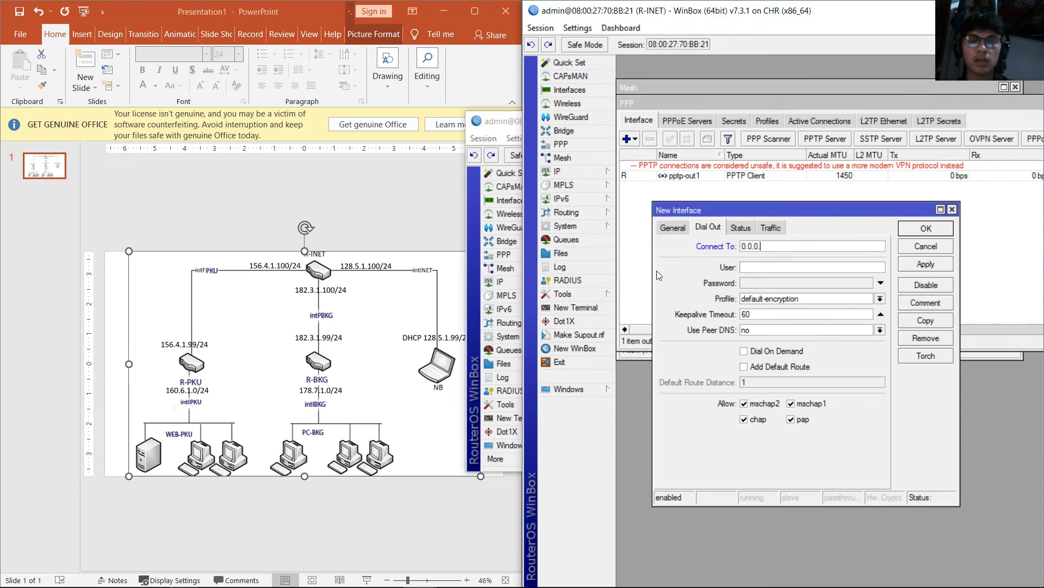
pyautogui.press('BackSpace')
pyautogui.press('BackSpace')
pyautogui.press('BackSpace')
pyautogui.write('156')
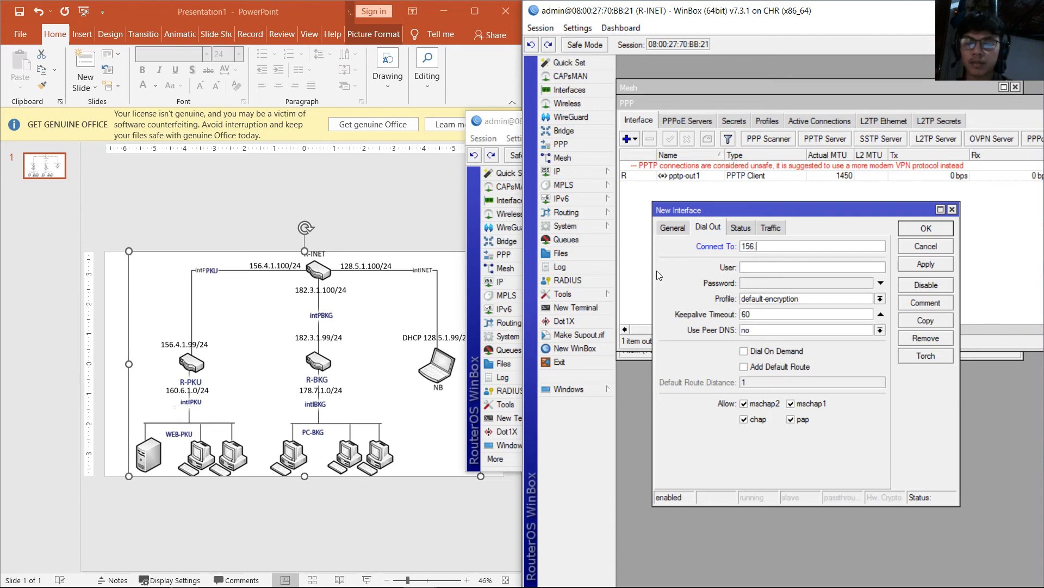
pyautogui.write('.4.1.999')
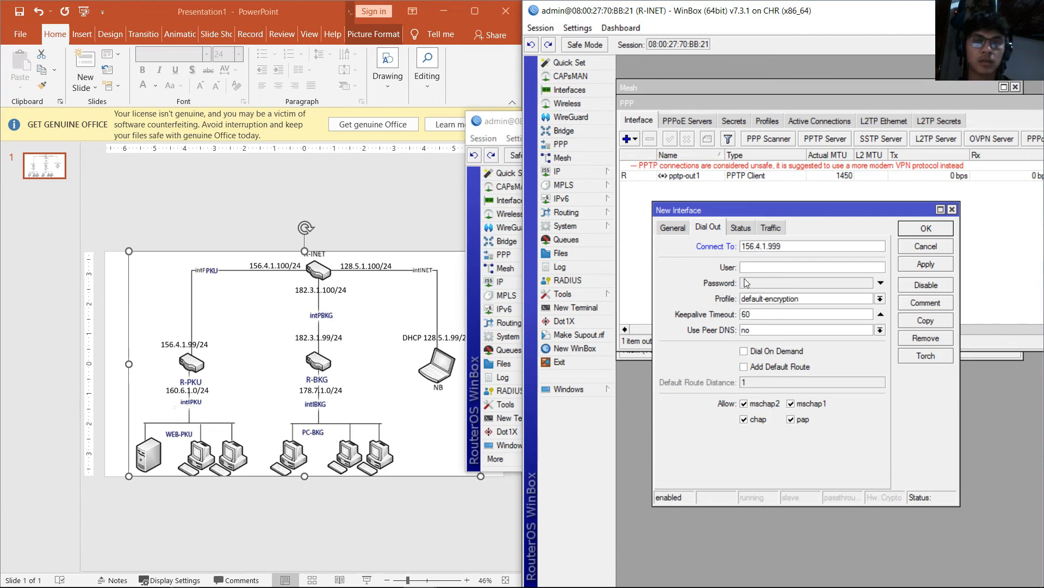
pyautogui.click(952, 209)
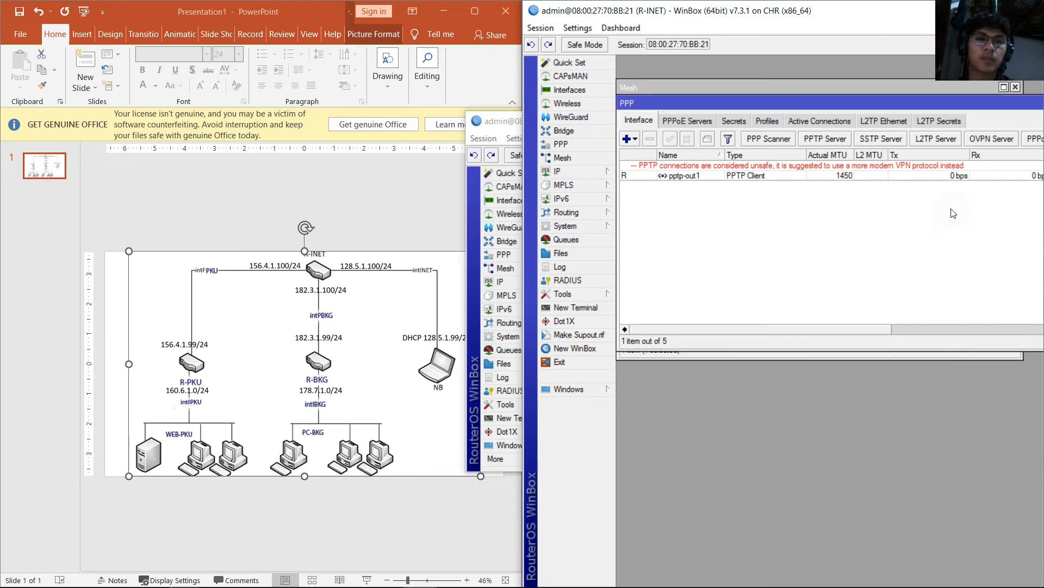
# - Review the PPP secrets list on R-INET alongside a blank new-secret form, and close the form without saving
pyautogui.click(734, 121)
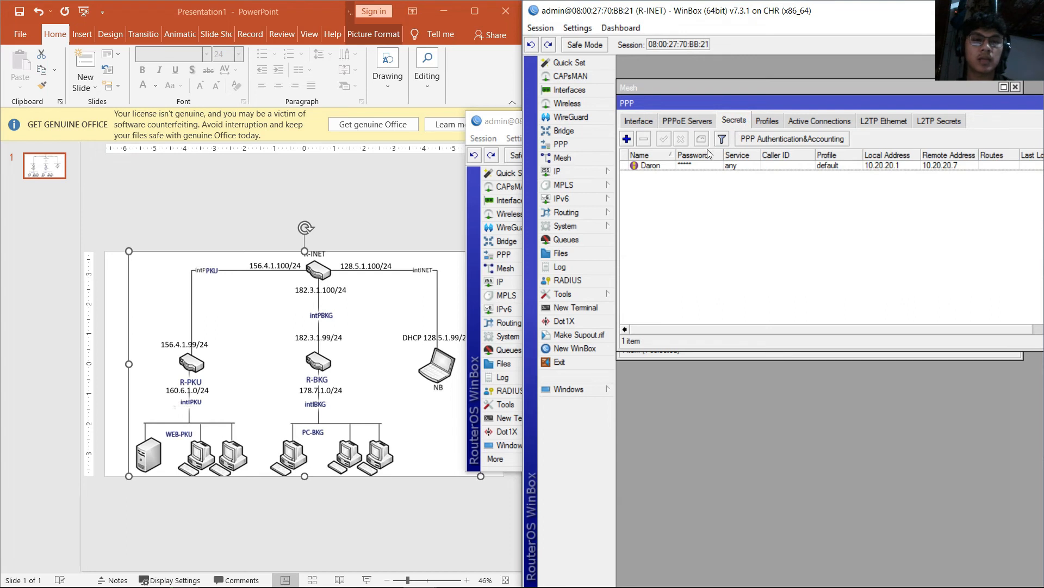
pyautogui.click(627, 139)
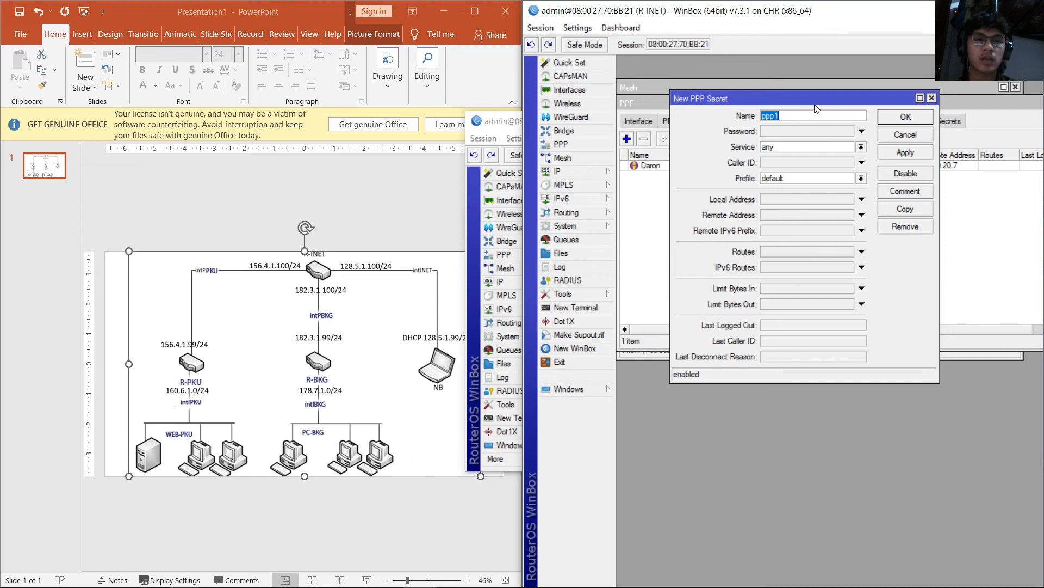
pyautogui.moveTo(814, 95); pyautogui.dragTo(813, 159)
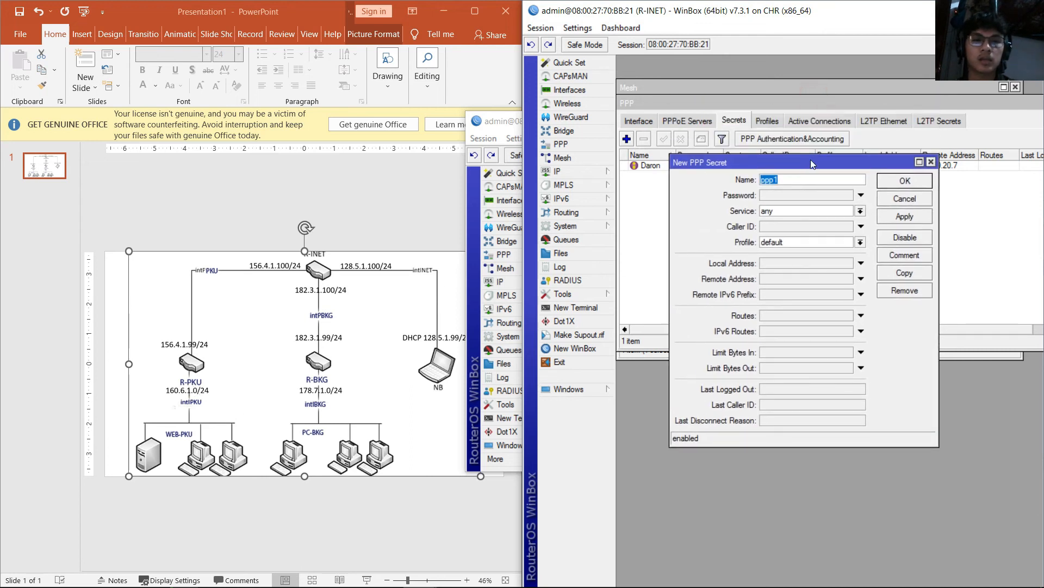
pyautogui.moveTo(810, 163); pyautogui.dragTo(812, 206)
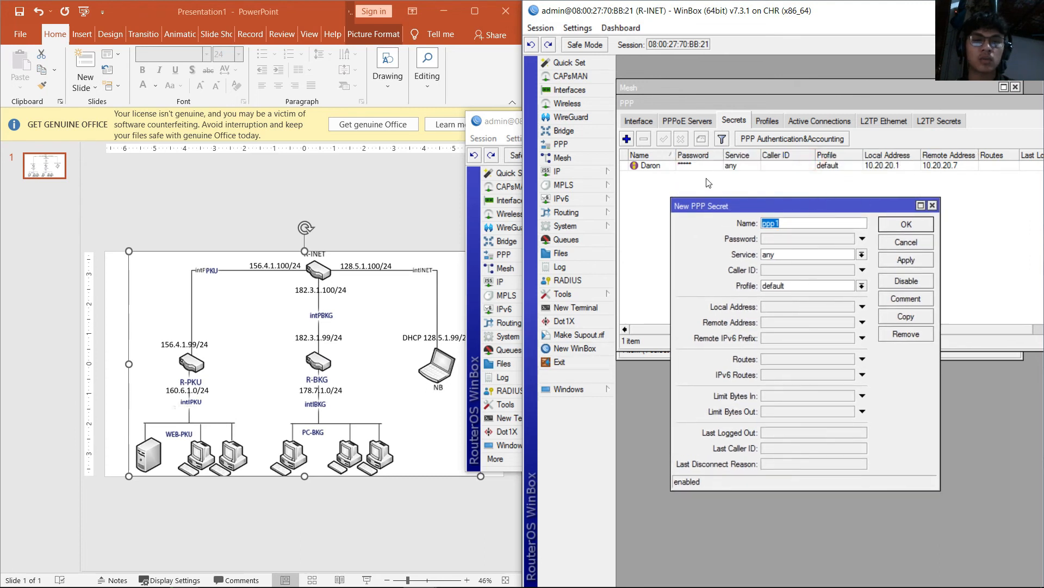
pyautogui.click(933, 206)
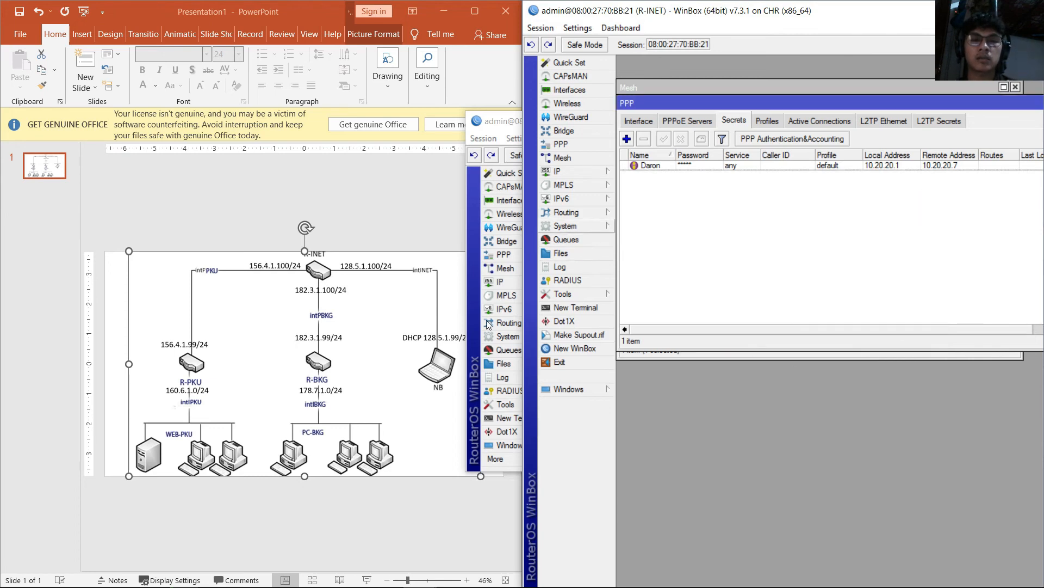
# - Switch to the Windows client VM showing the WEB-PKU page and start a workplace connection setup from Network and Sharing Center
pyautogui.moveTo(389, 586)
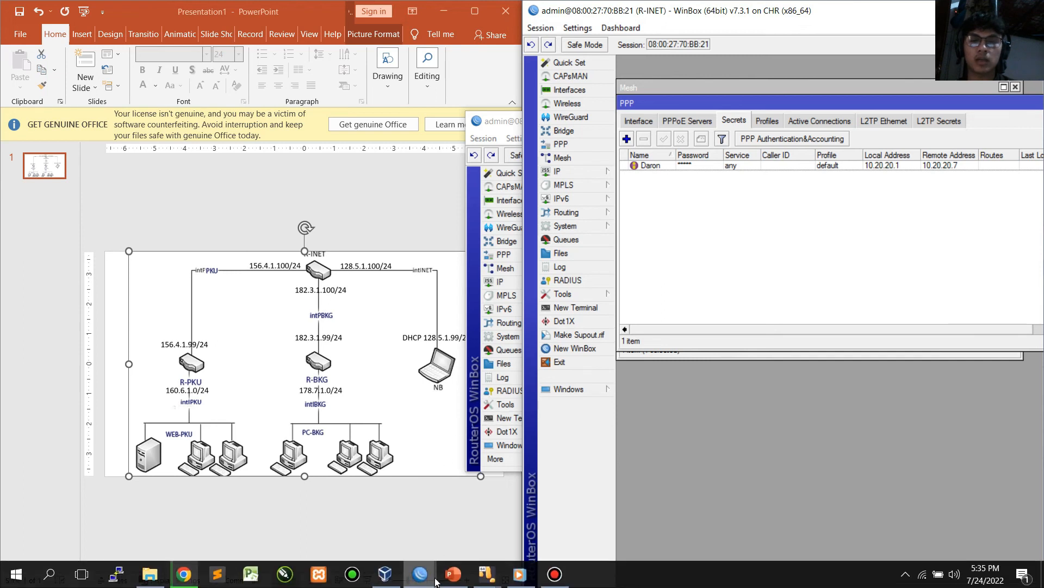
pyautogui.moveTo(488, 574)
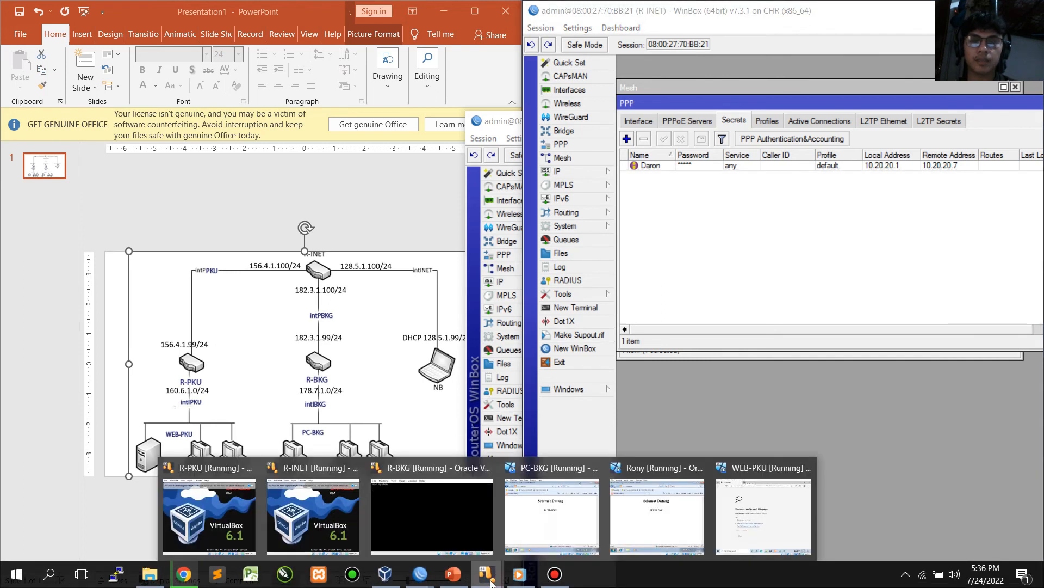
pyautogui.click(645, 508)
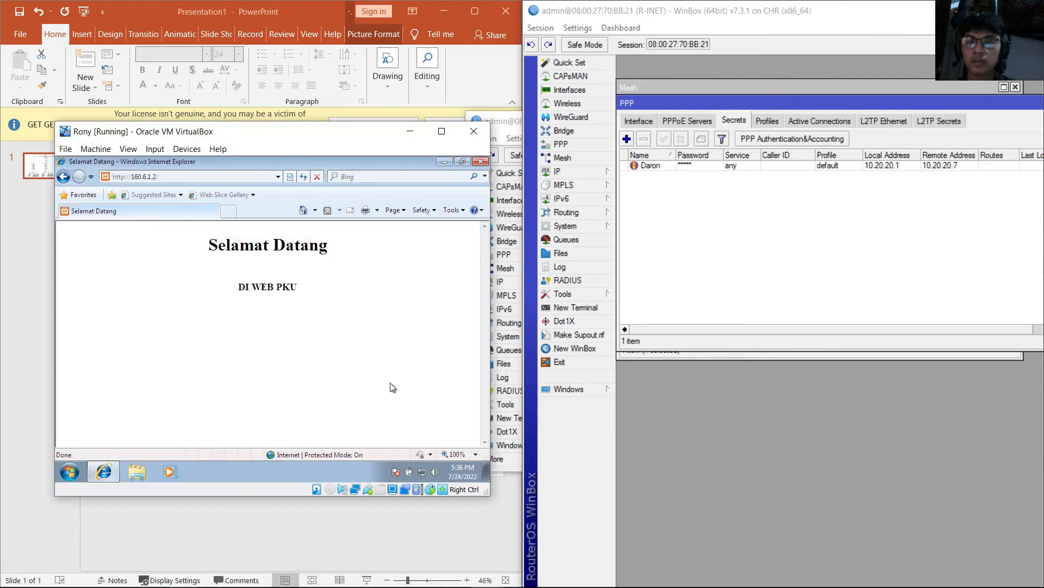
pyautogui.rightClick(423, 473)
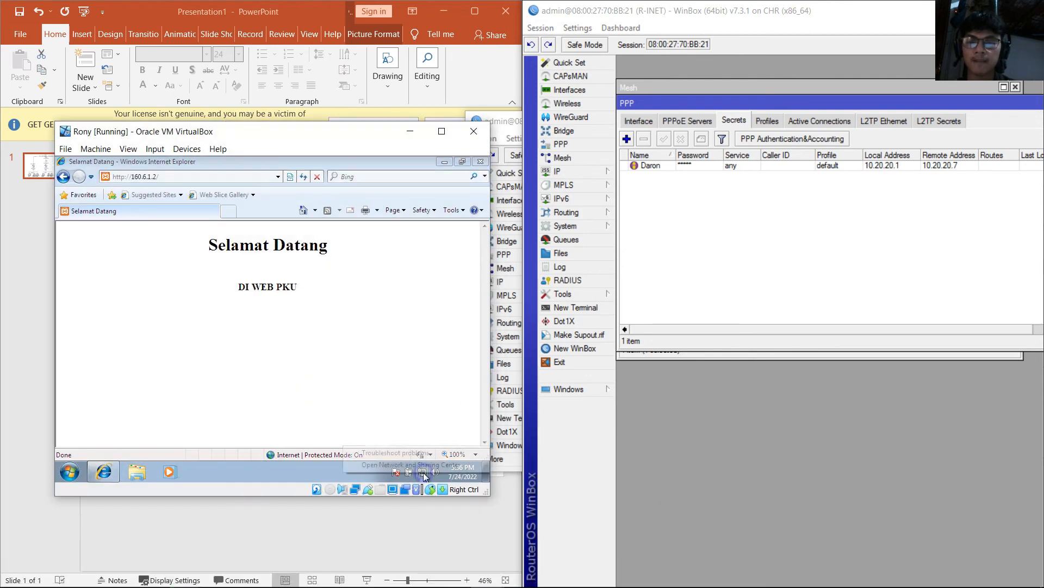
pyautogui.click(416, 464)
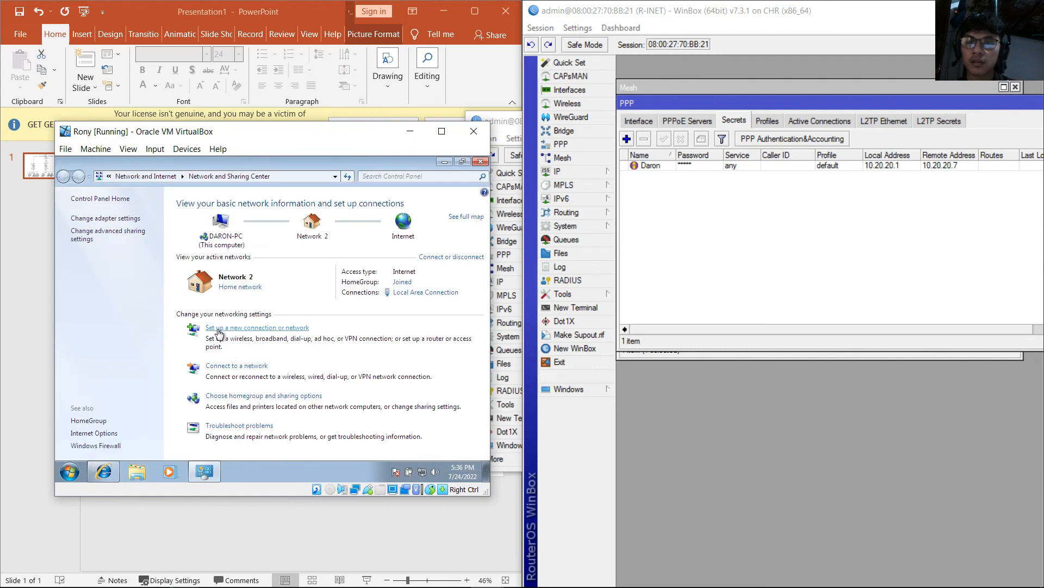
pyautogui.click(219, 328)
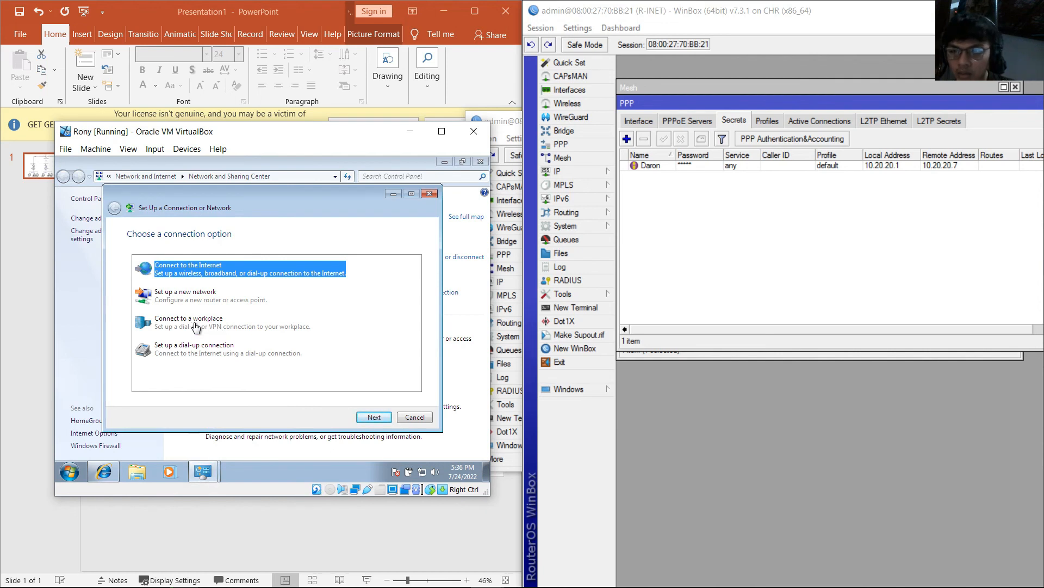
pyautogui.doubleClick(196, 325)
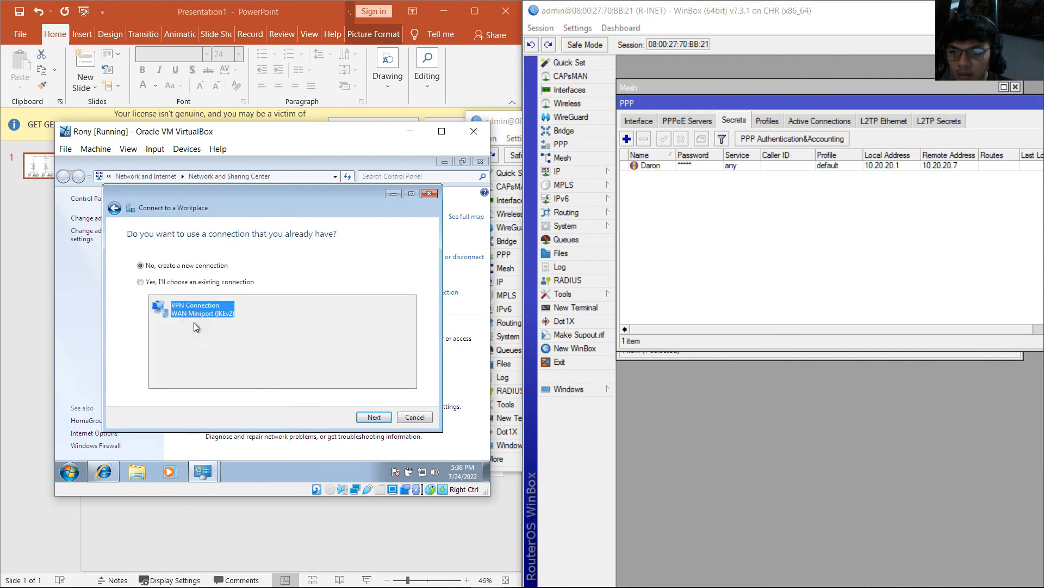
# - Choose the existing VPN Connection to view its sign-in form, cancel without connecting, and minimize the client VM
pyautogui.click(179, 285)
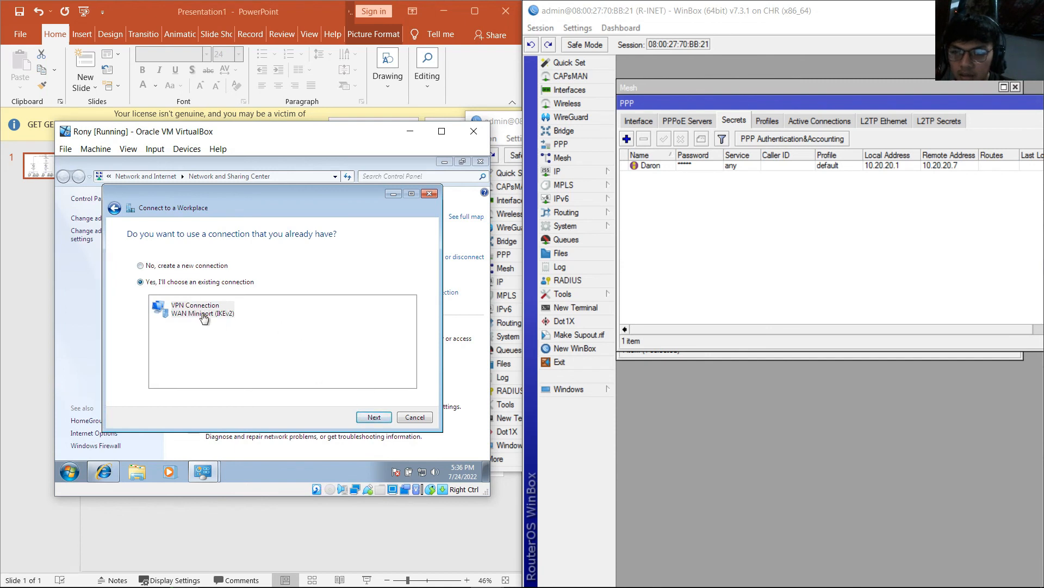
pyautogui.click(372, 417)
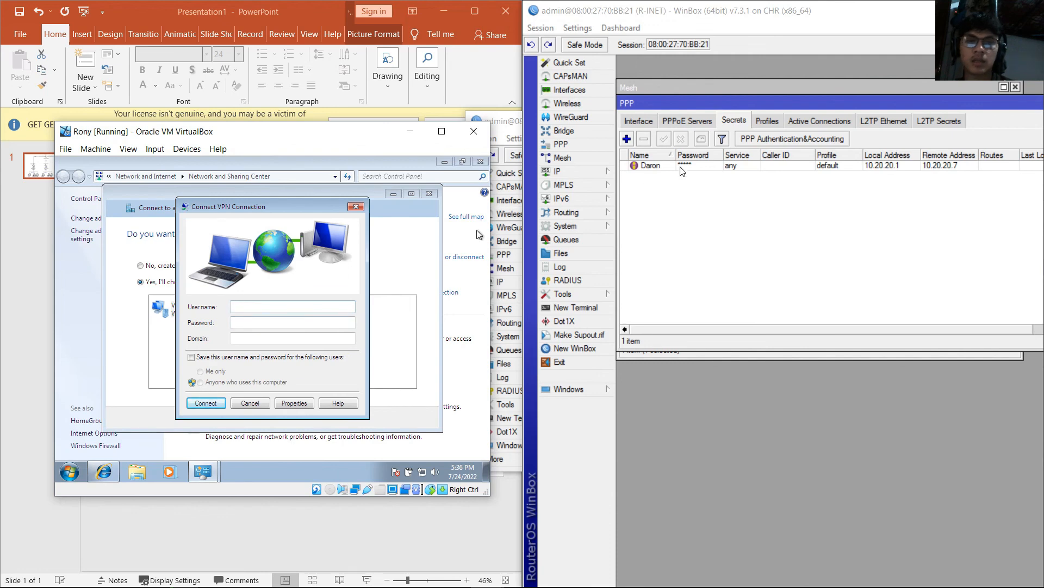
pyautogui.click(255, 404)
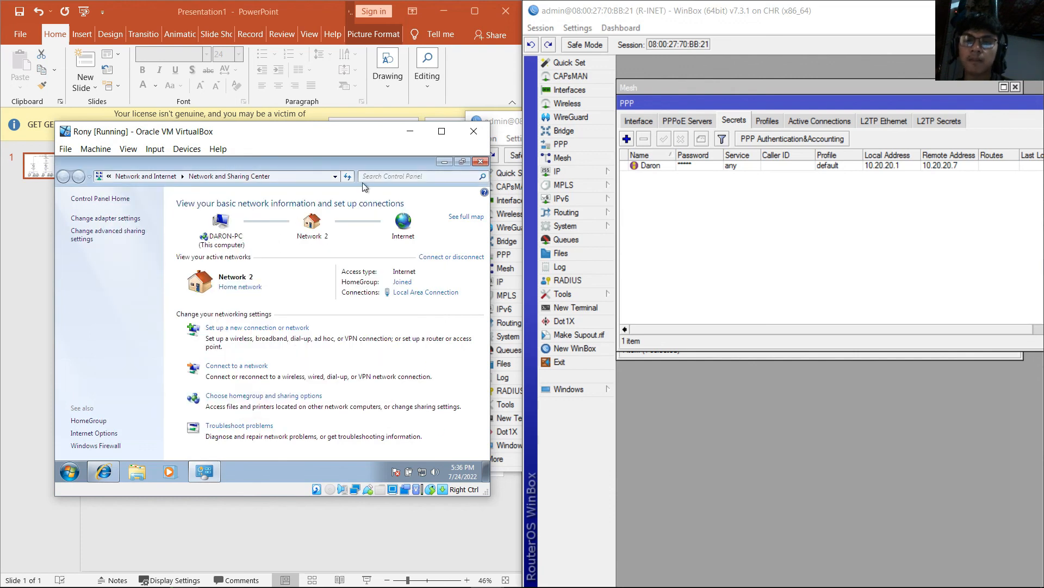
pyautogui.click(414, 131)
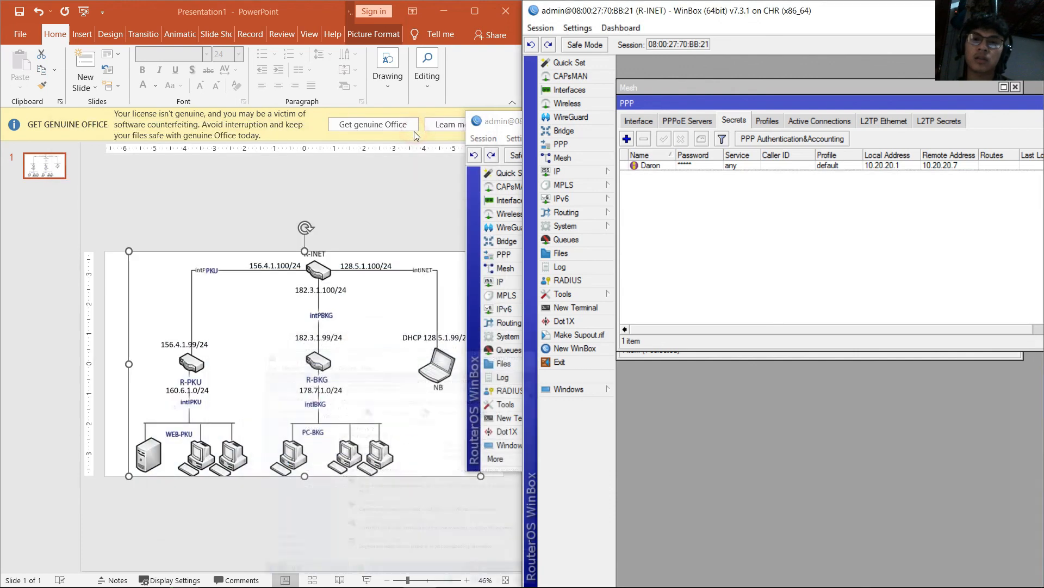